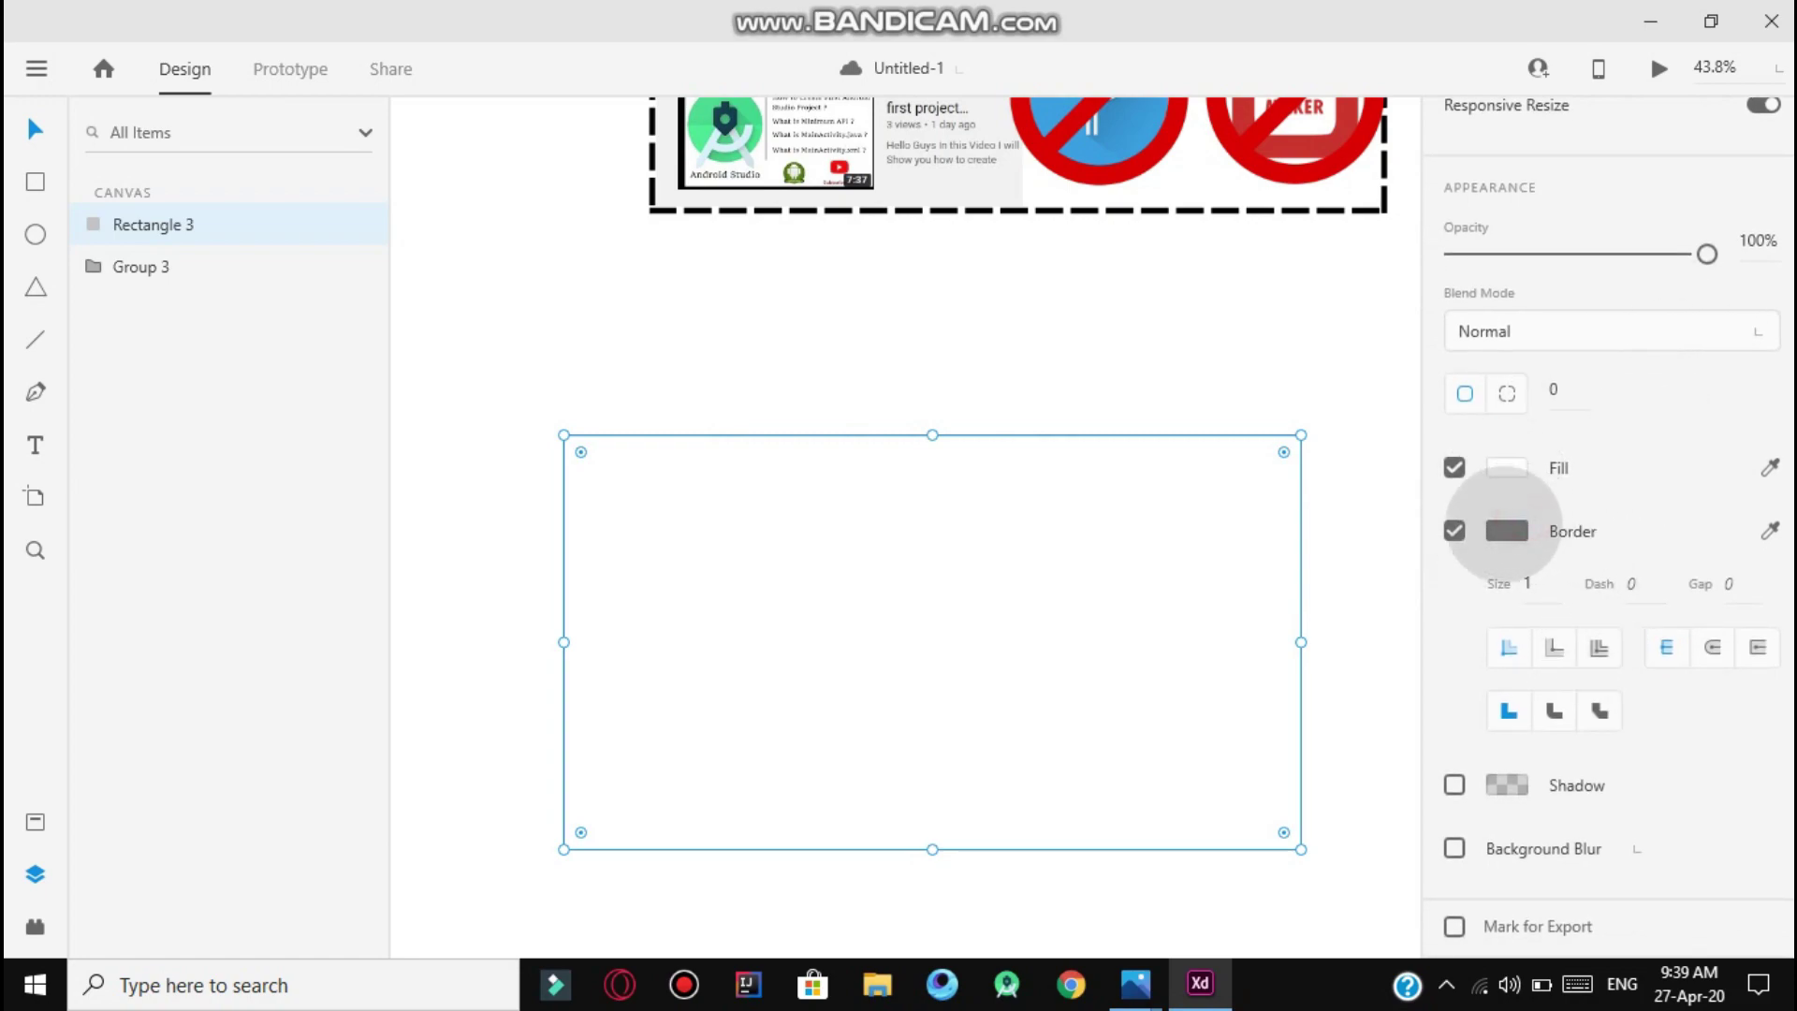
Color the empty rectangle's border red and set the border size to 10.
click(1506, 530)
drag(1222, 501, 1341, 211)
click(1112, 336)
click(1546, 581)
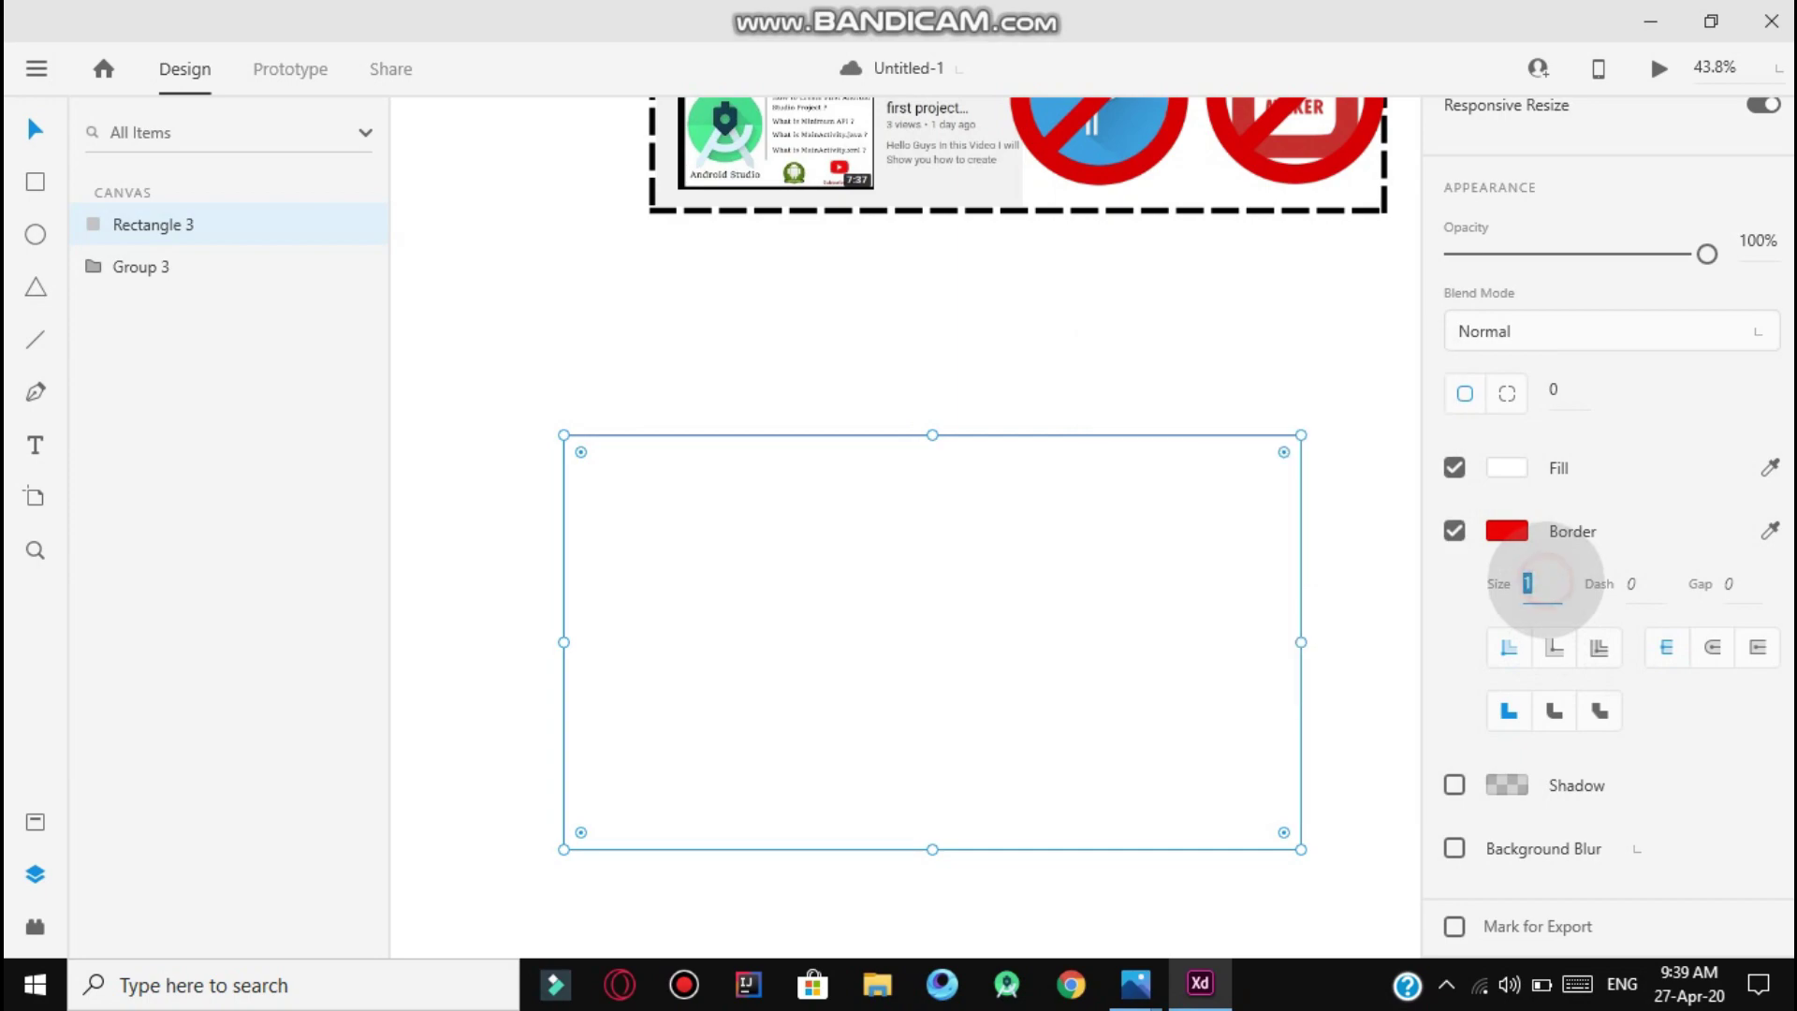
click(1352, 530)
click(1235, 522)
Turn the rectangle's red border into a dashed line with dash 37 and gap 18.
scroll(1432, 530, down, 5)
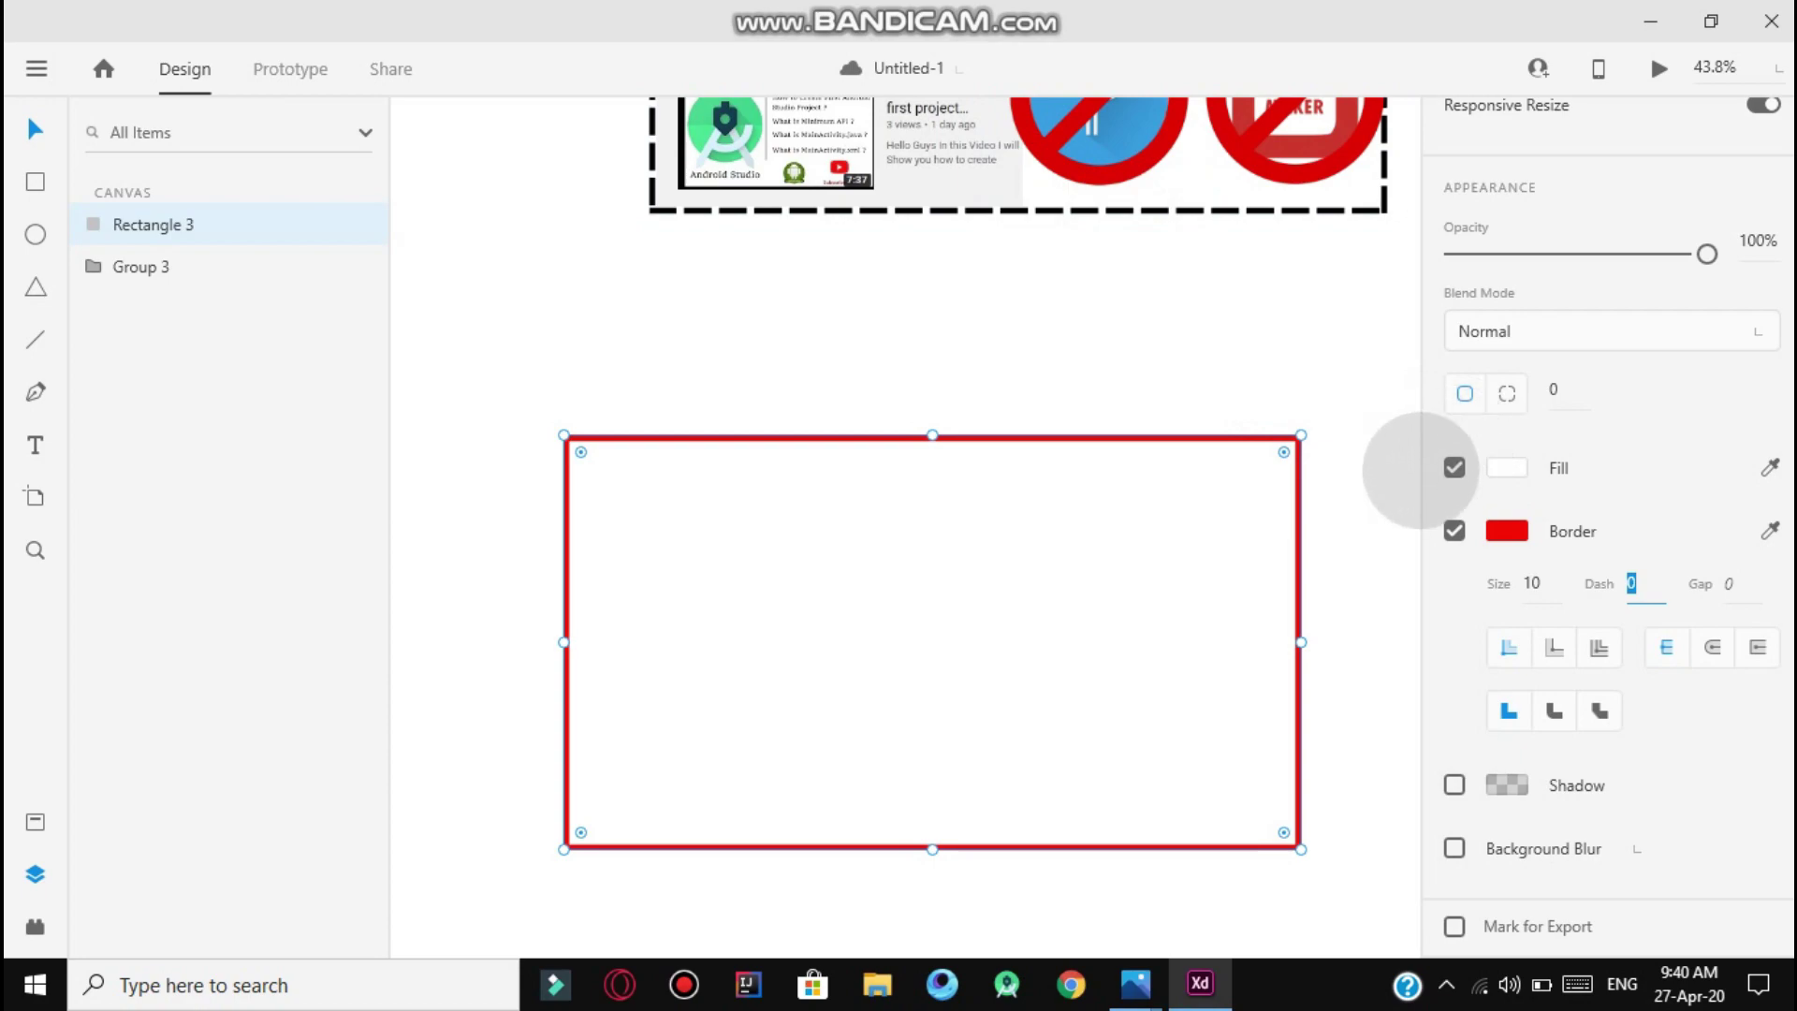
text(16)
key(Return)
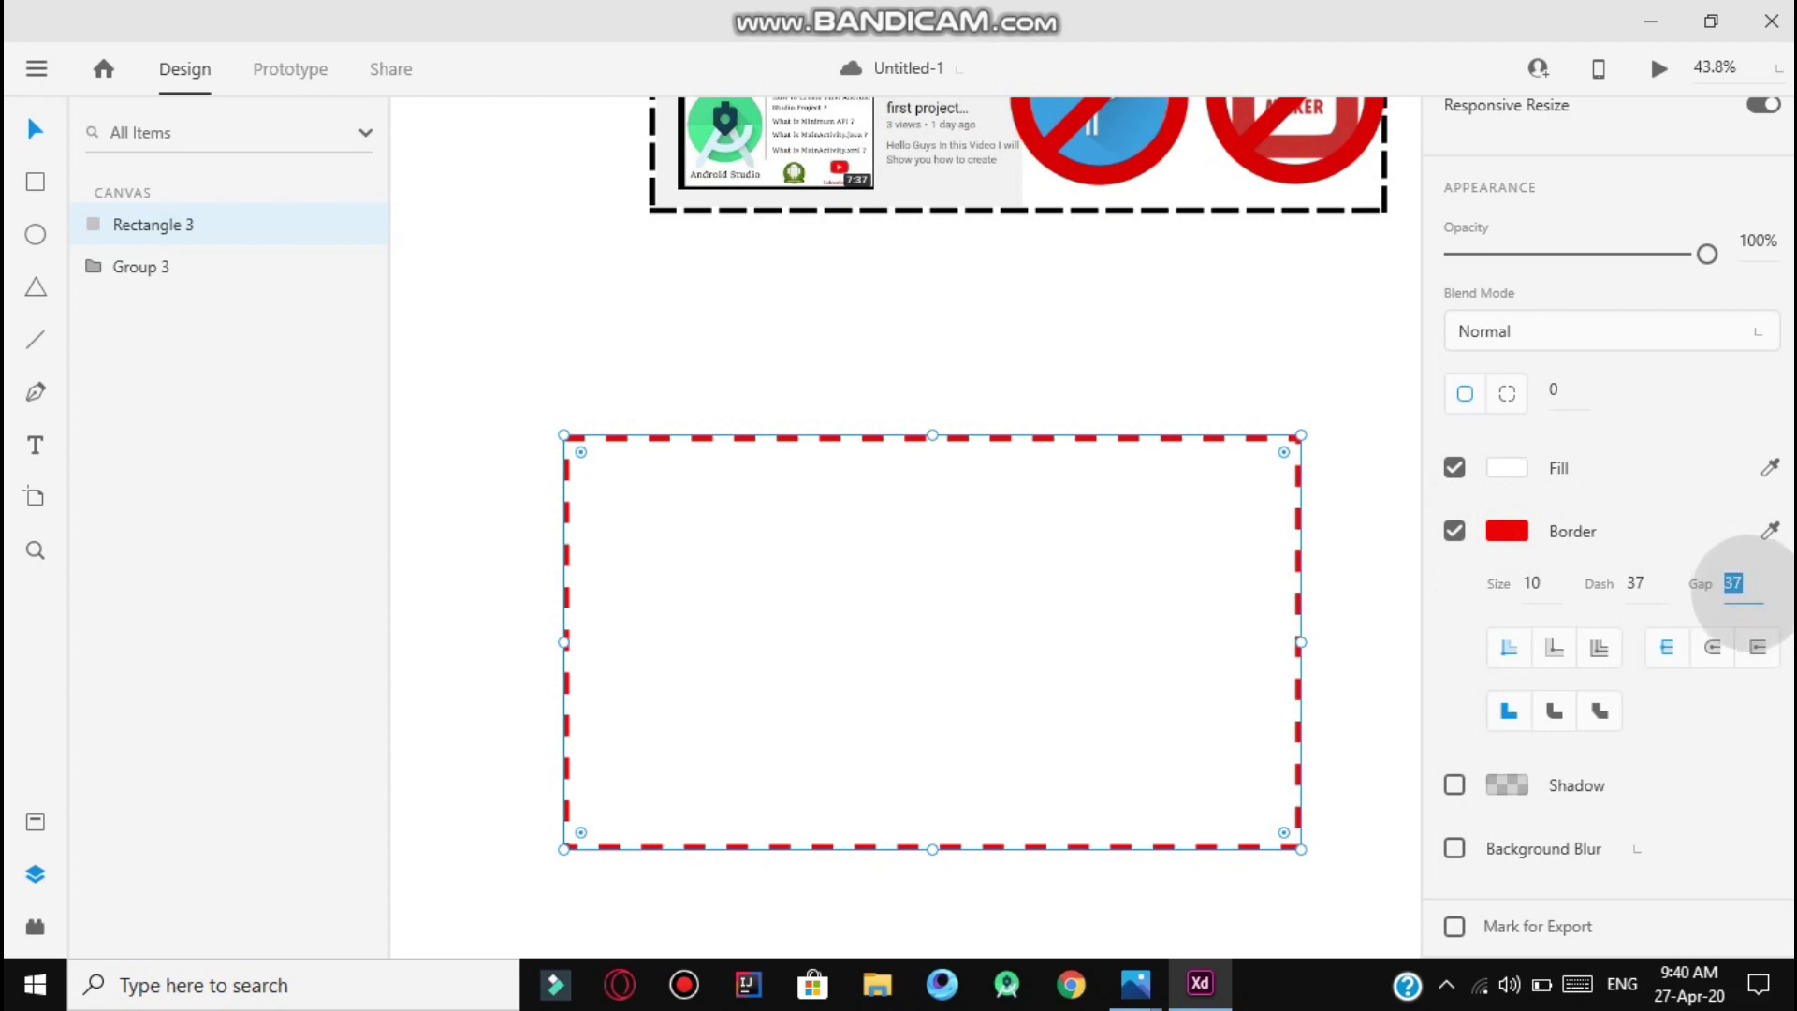
key(Up)
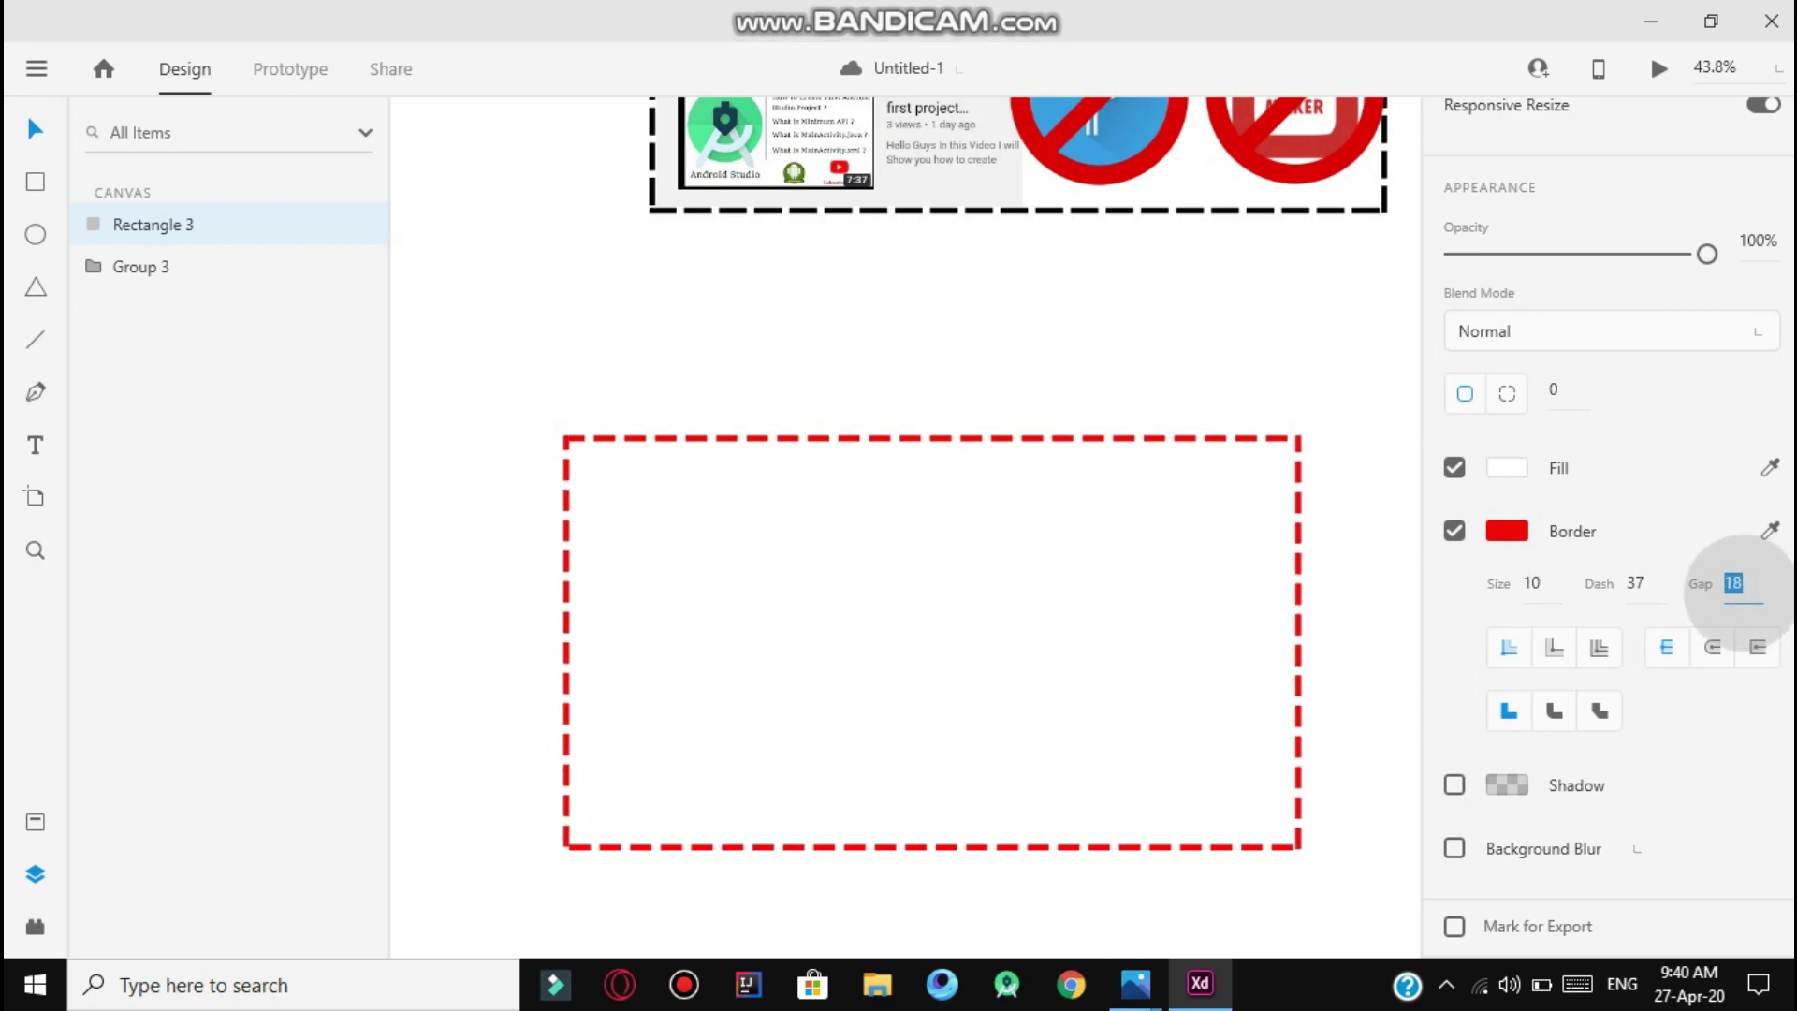
click(1404, 521)
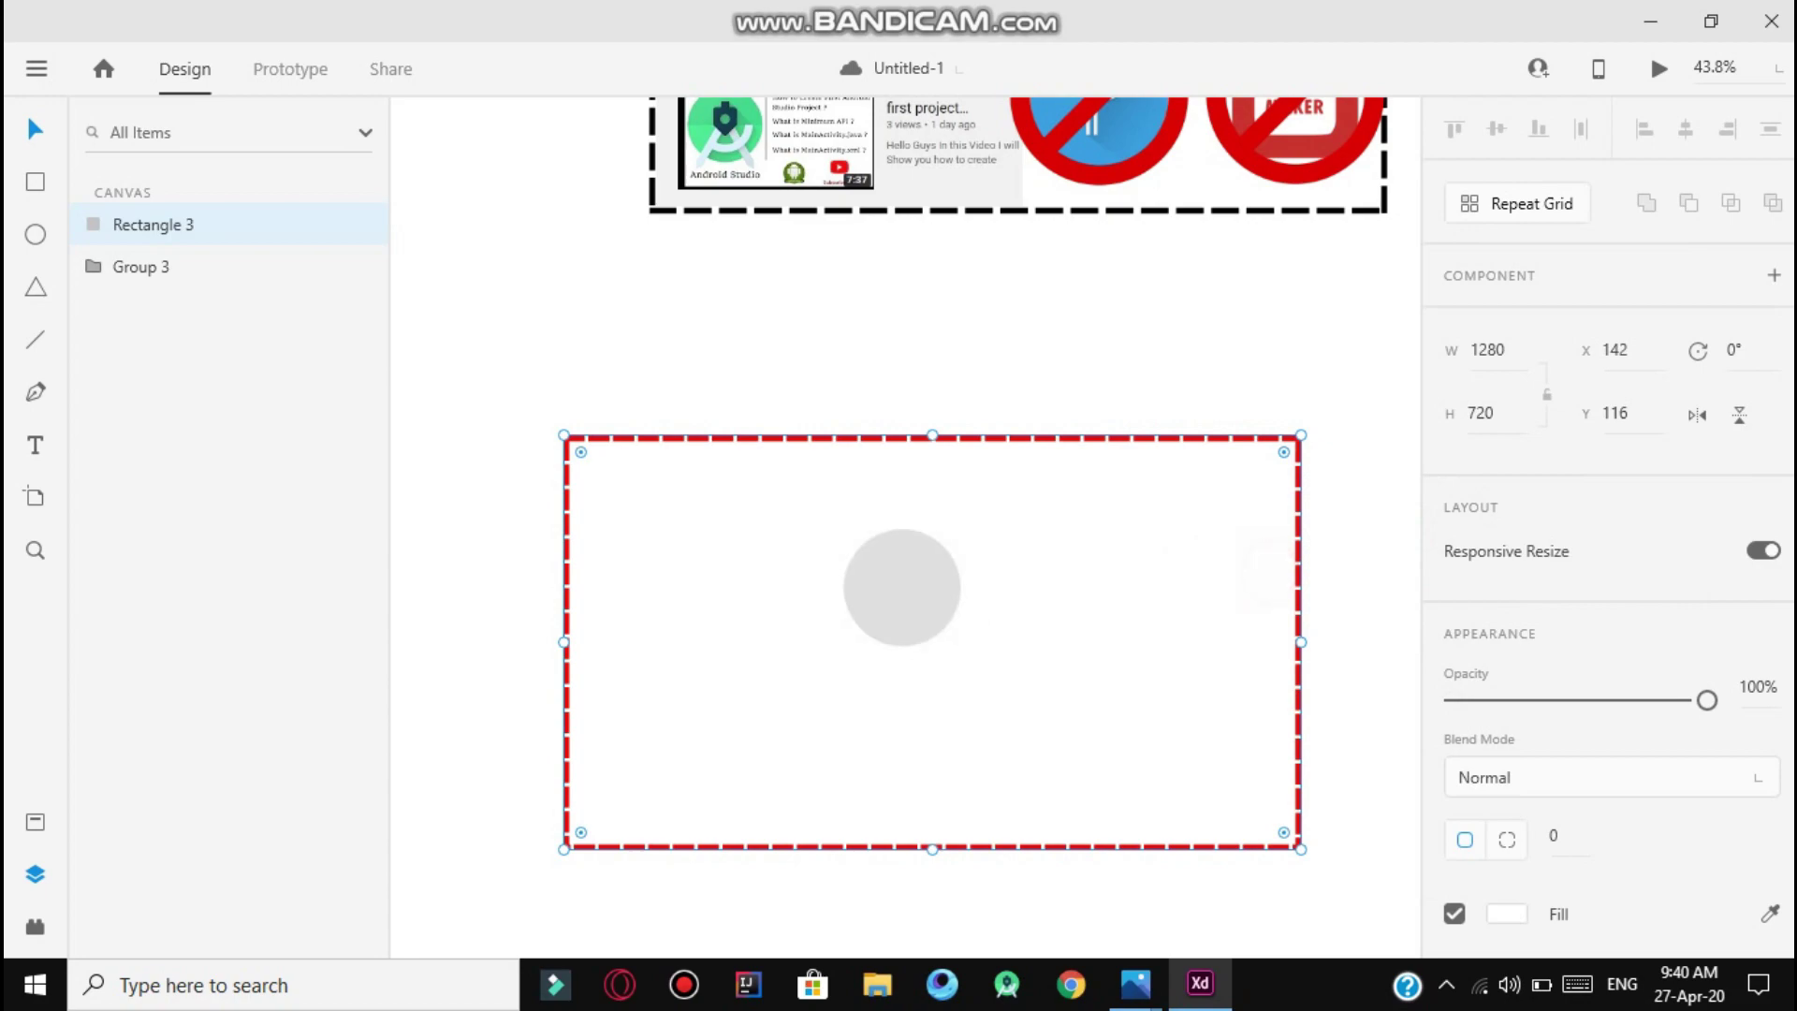
click(449, 599)
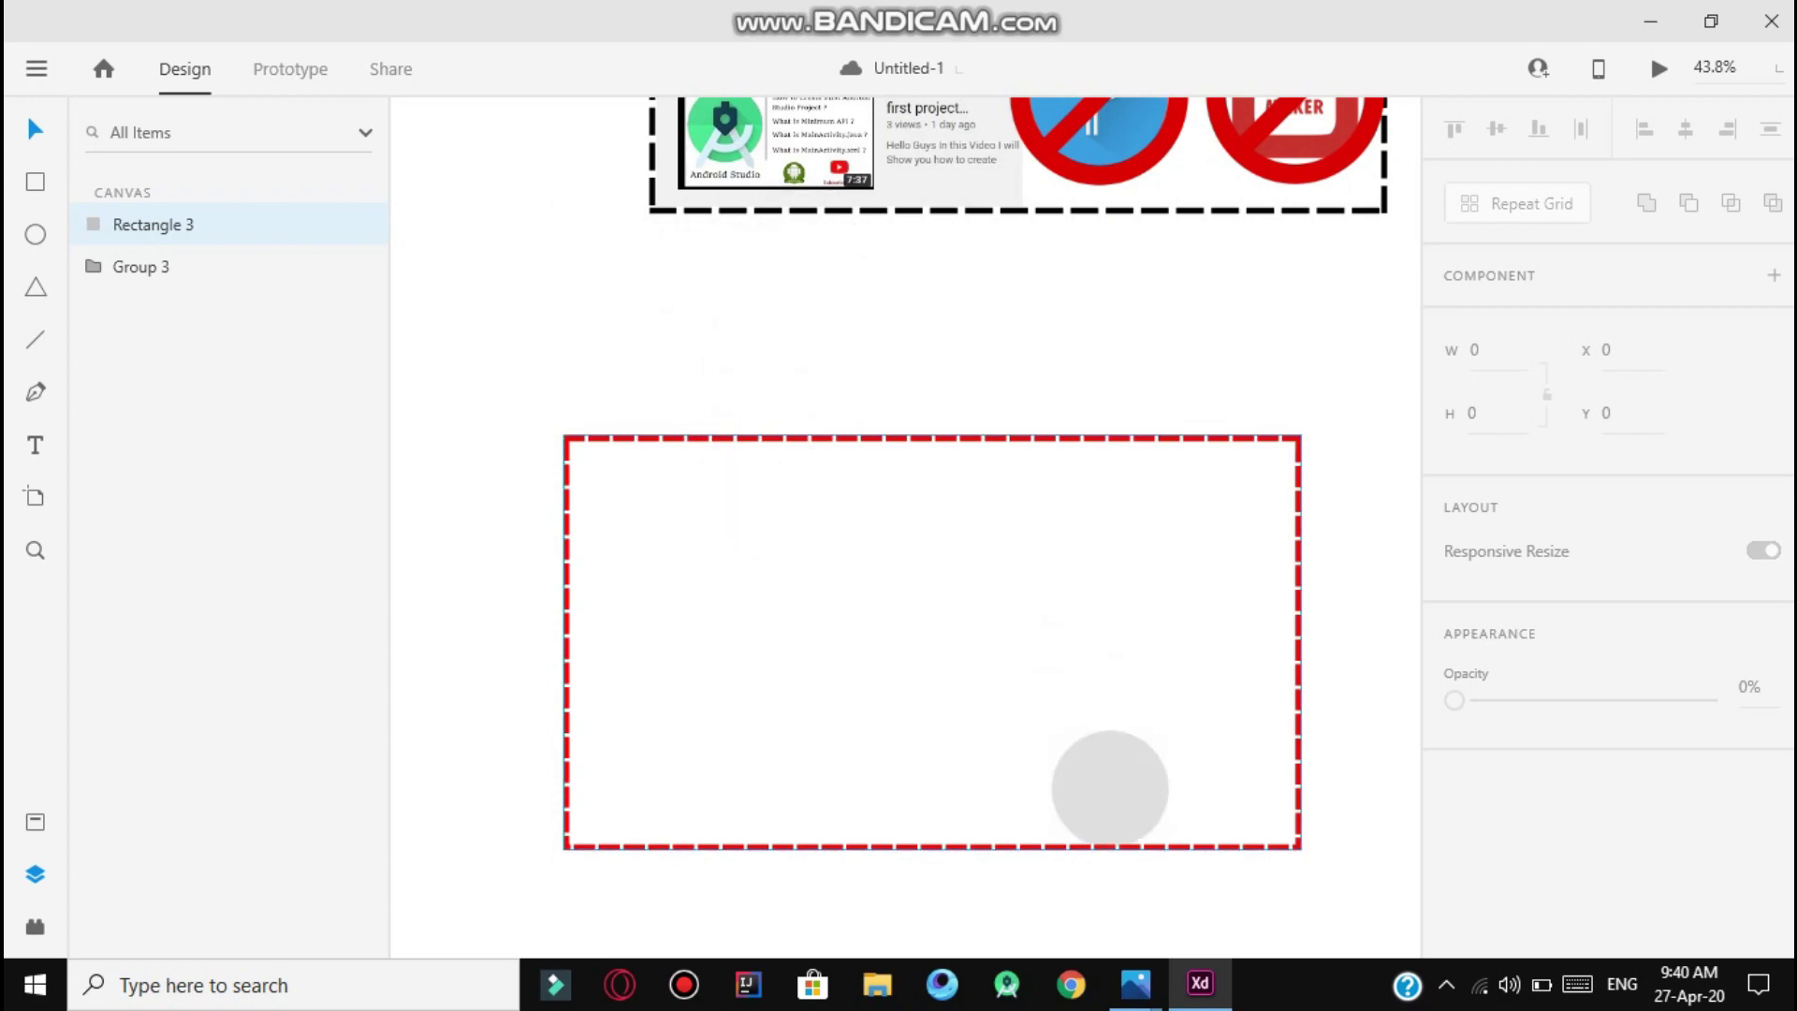
Switch to Photos, copy the YouTube channel screenshot and paste it onto the Adobe XD canvas.
mouse_move(1133, 978)
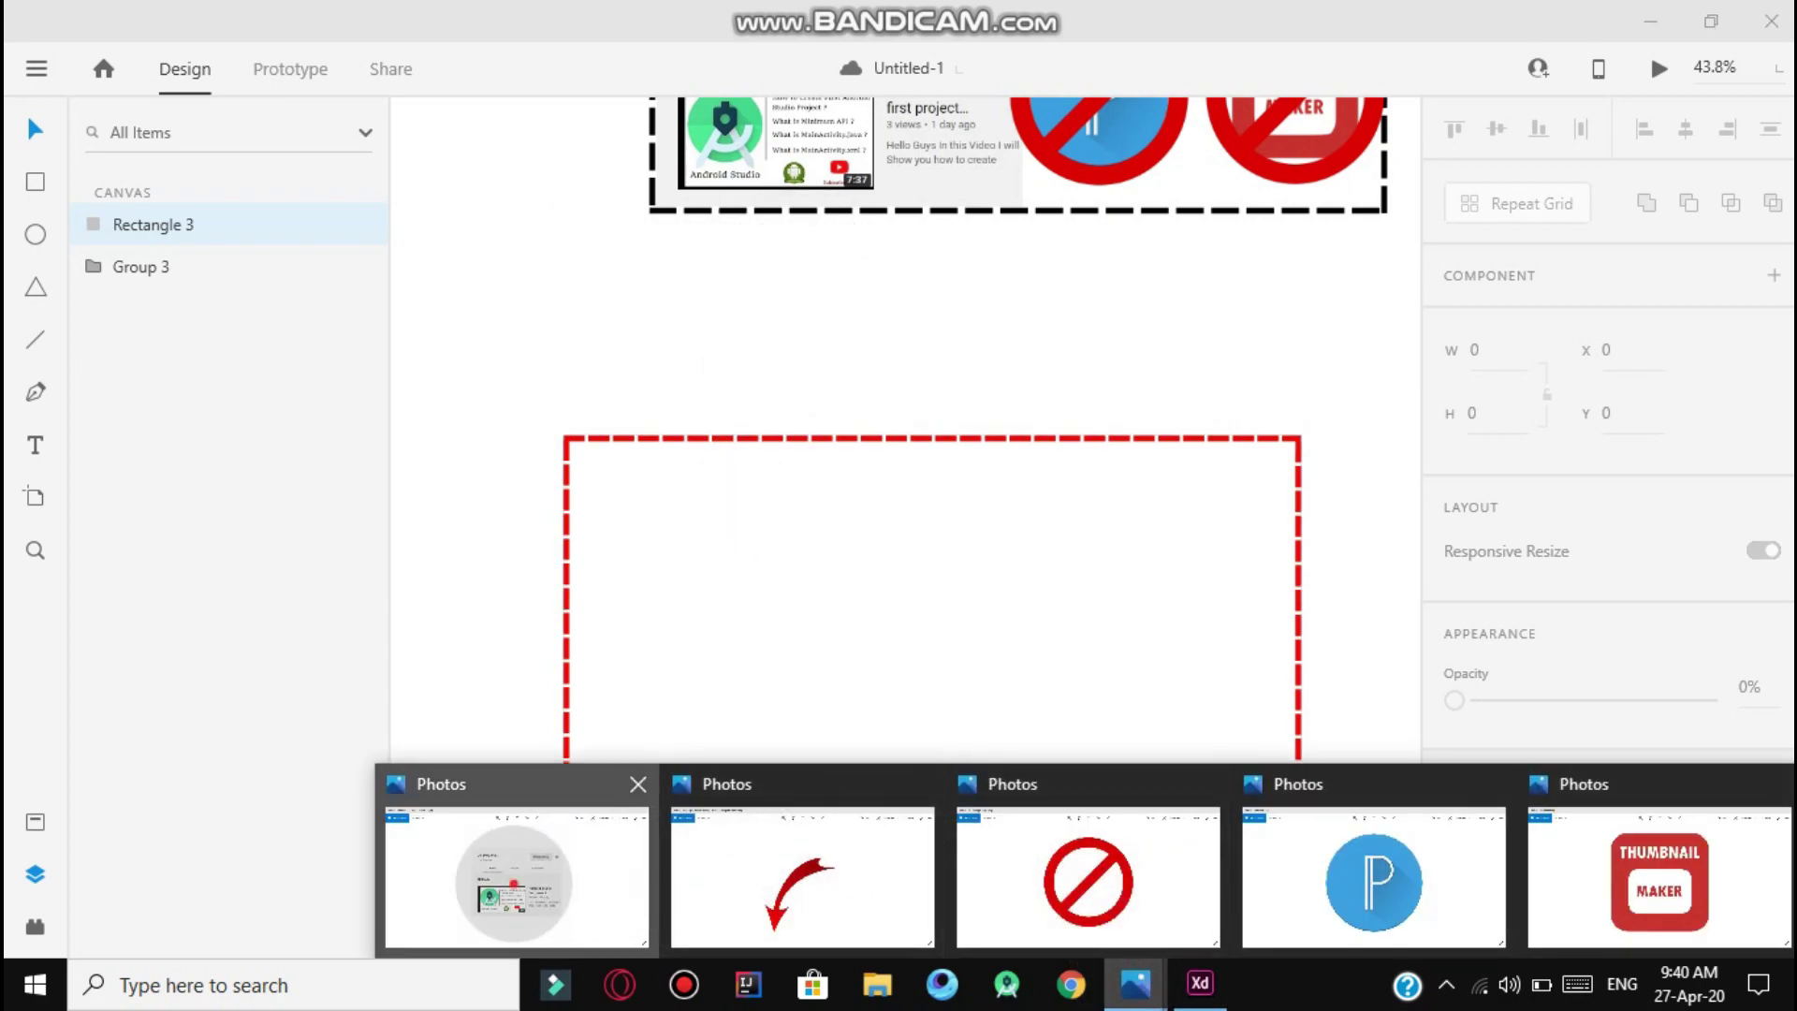
click(522, 854)
right_click(941, 388)
click(782, 413)
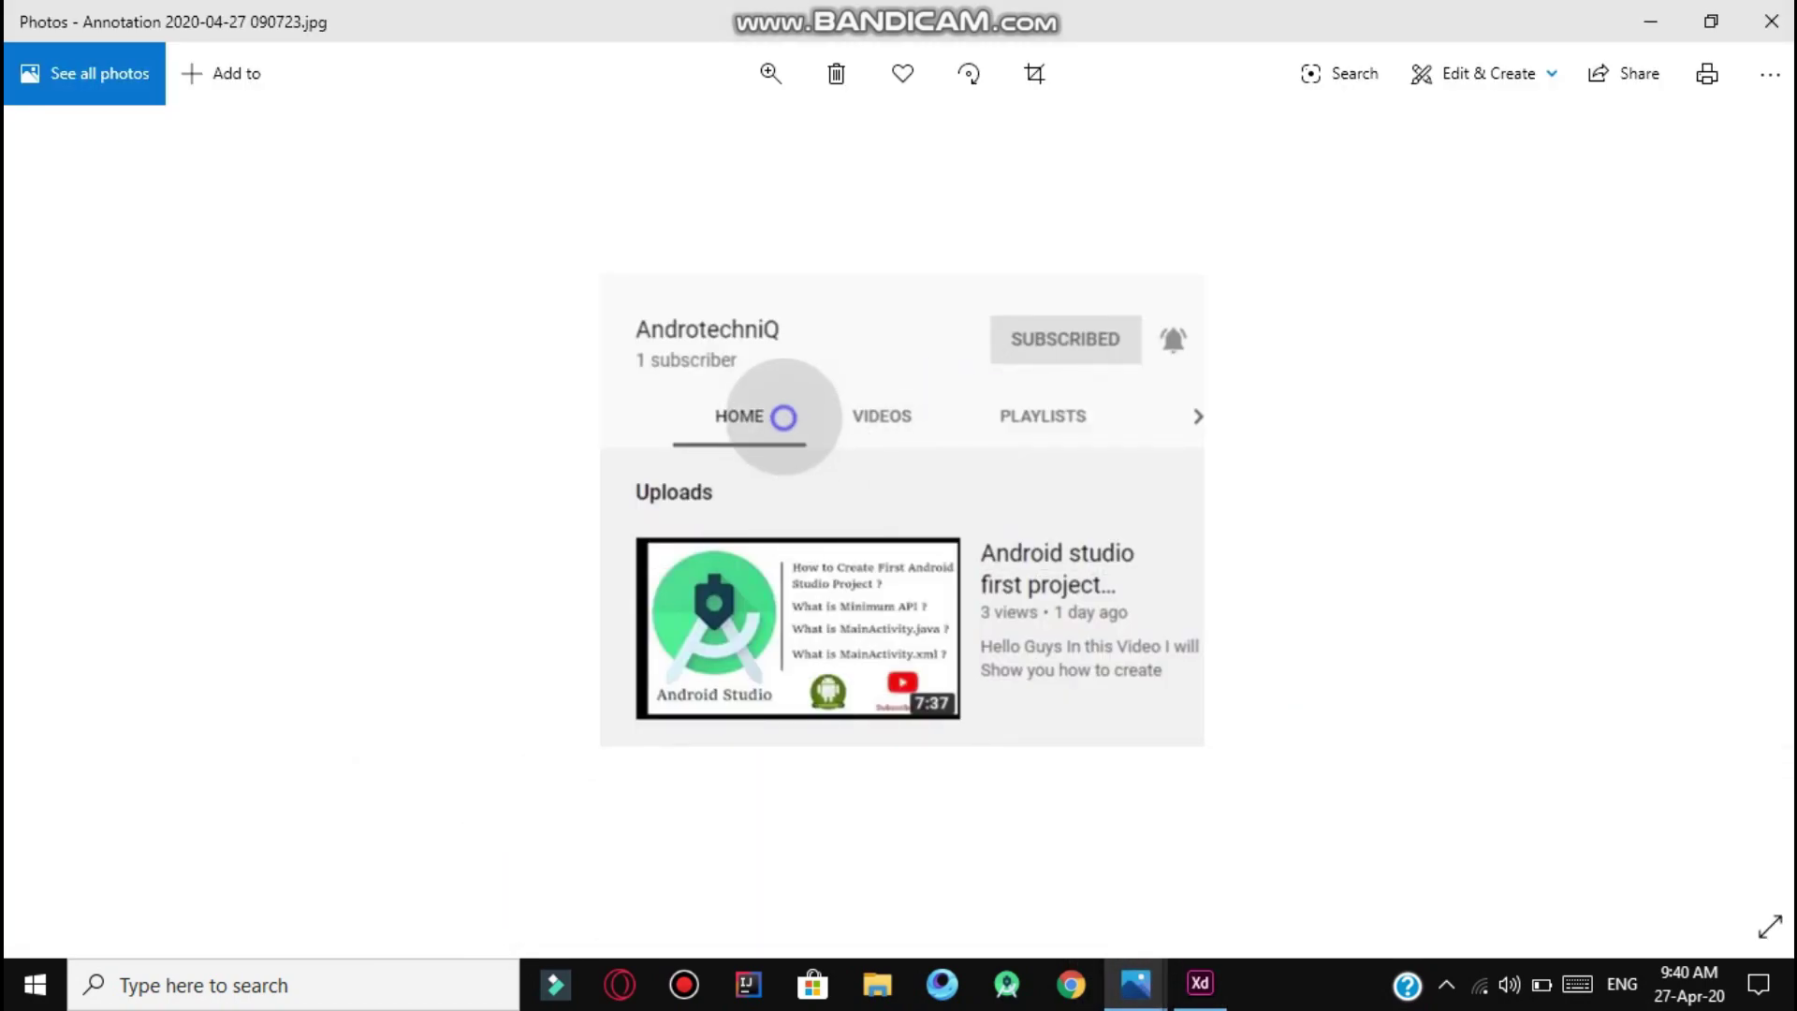
right_click(879, 468)
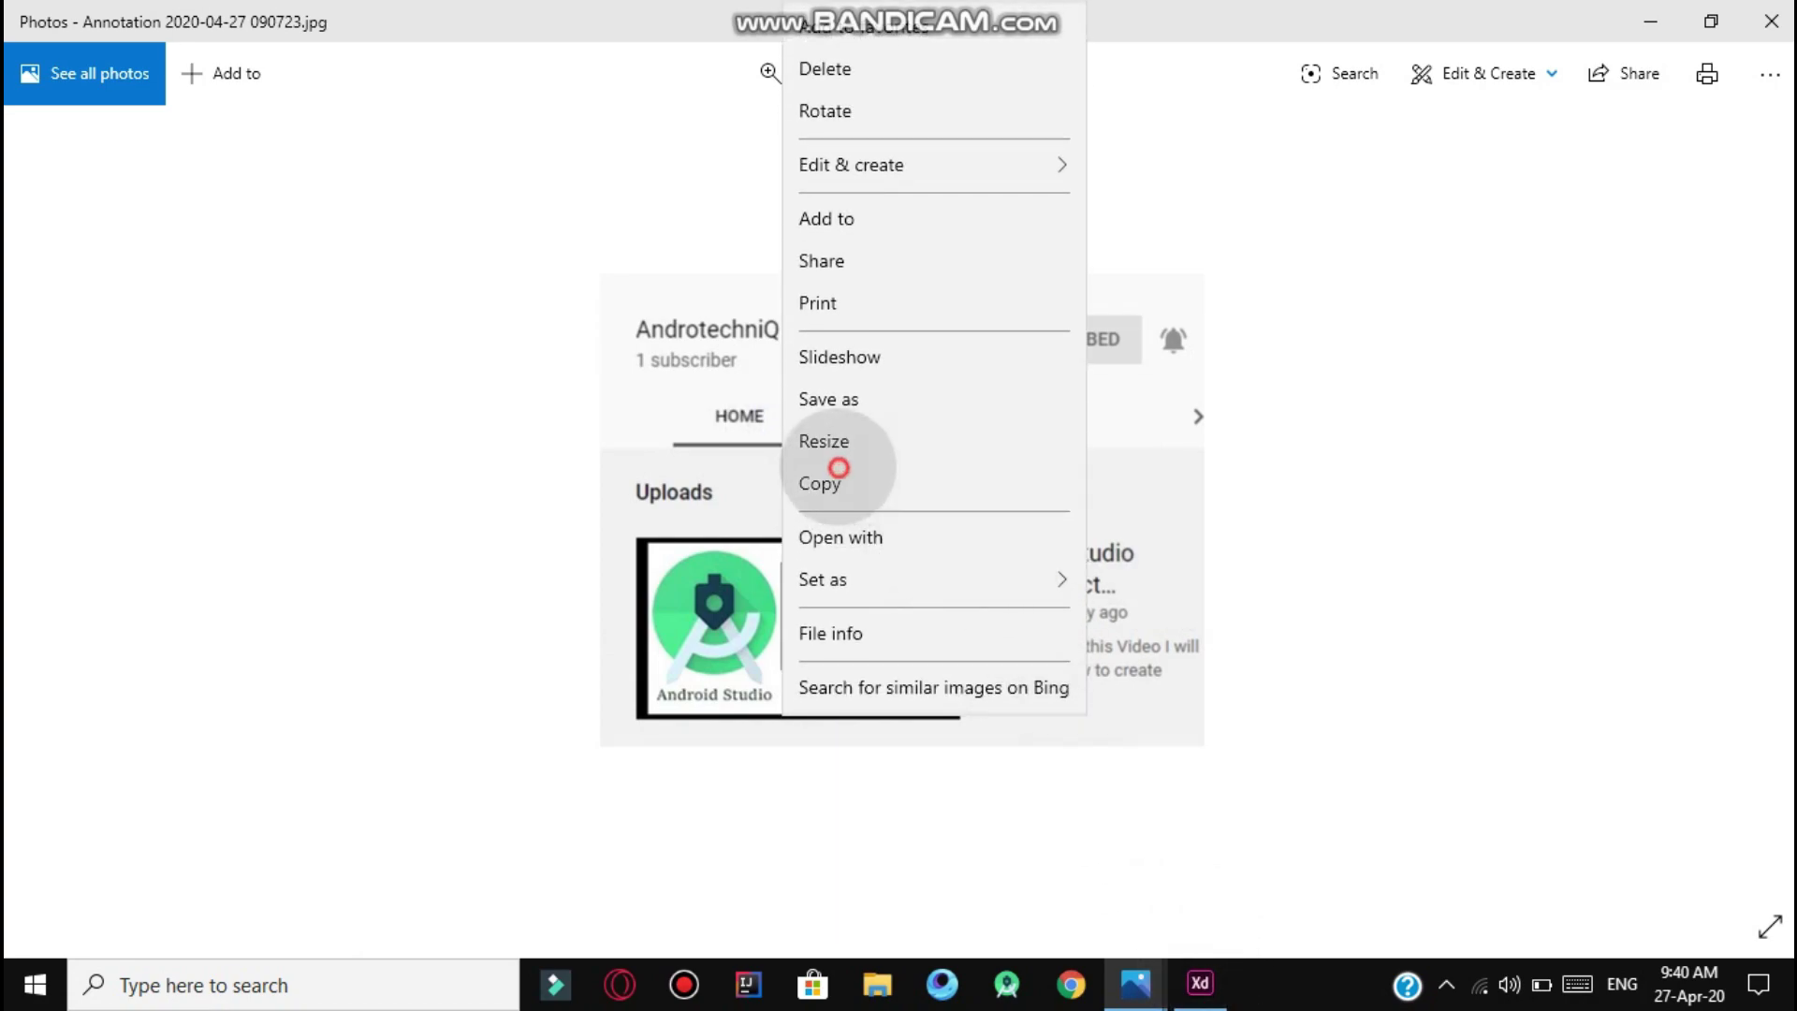
click(836, 483)
click(1200, 983)
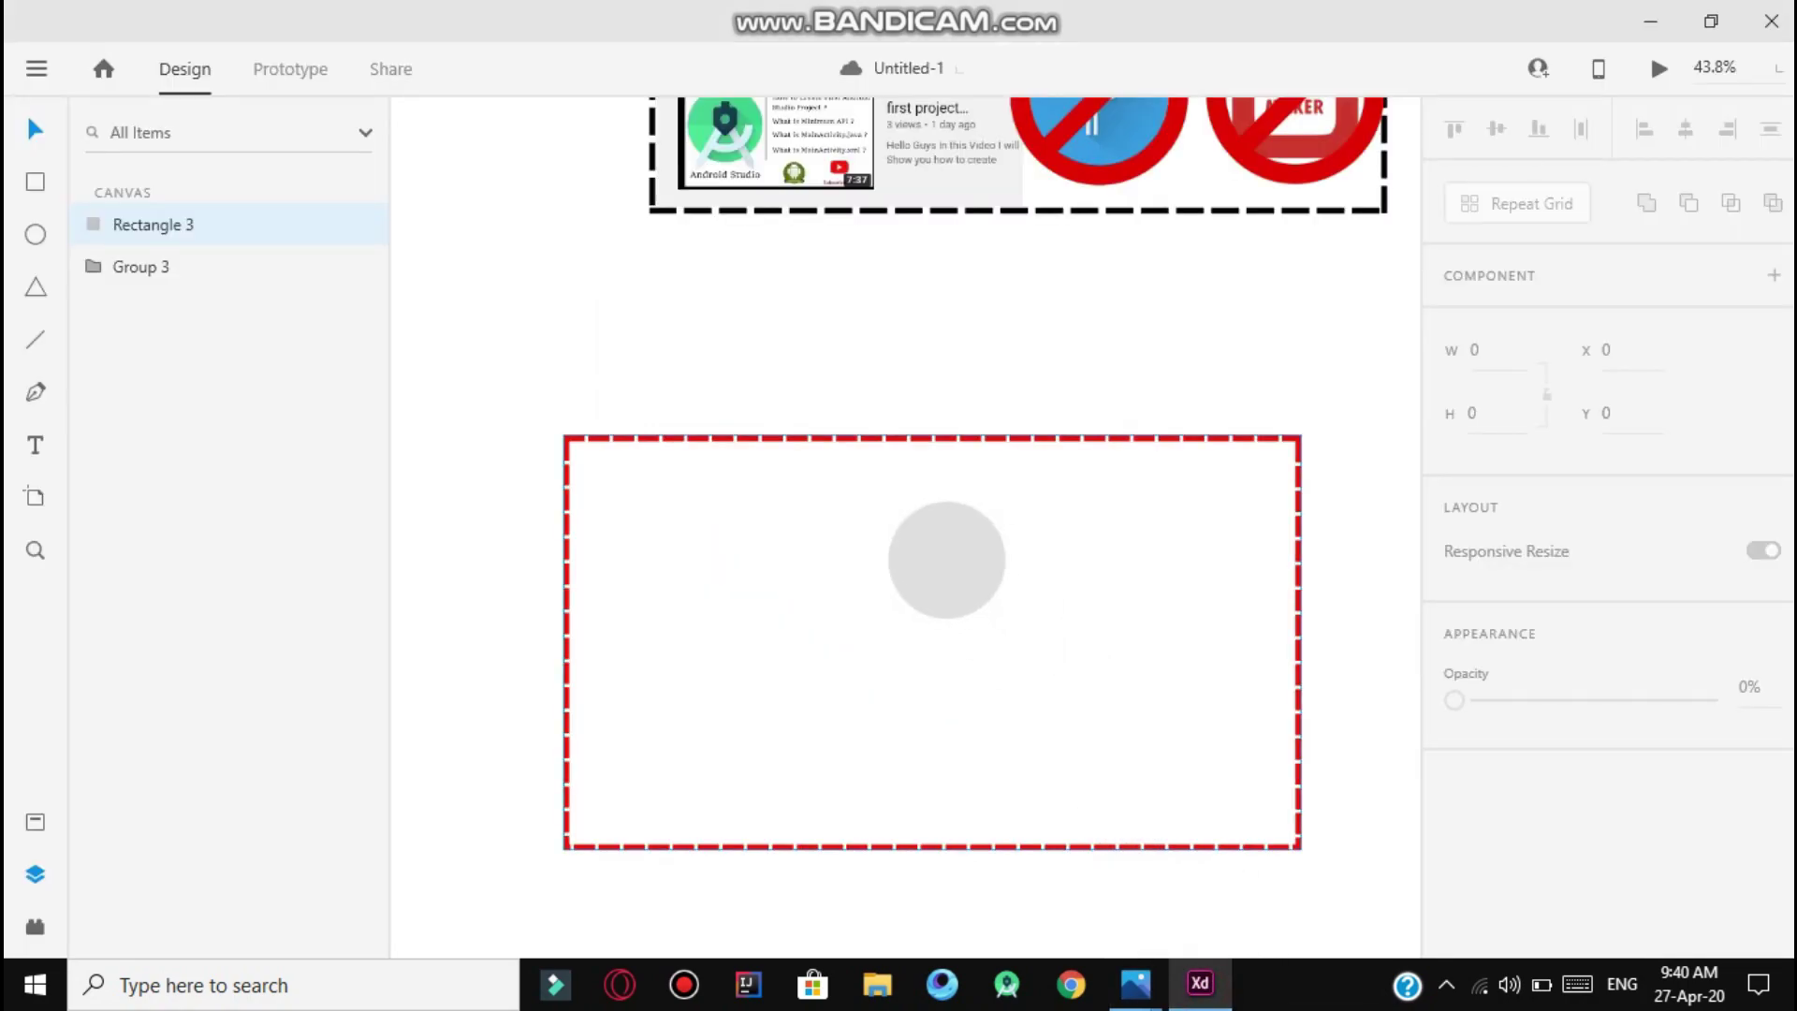
key(ctrl+v)
Scale the channel screenshot to about 548.5 by 428.5 and fit it inside the dashed rectangle's lower-right corner.
mouse_move(947, 520)
mouse_down()
mouse_move(897, 664)
mouse_move(962, 546)
mouse_move(993, 529)
mouse_up()
drag(922, 652, 1209, 754)
drag(1291, 661, 1235, 656)
click(1332, 614)
scroll(1275, 715, up, 5)
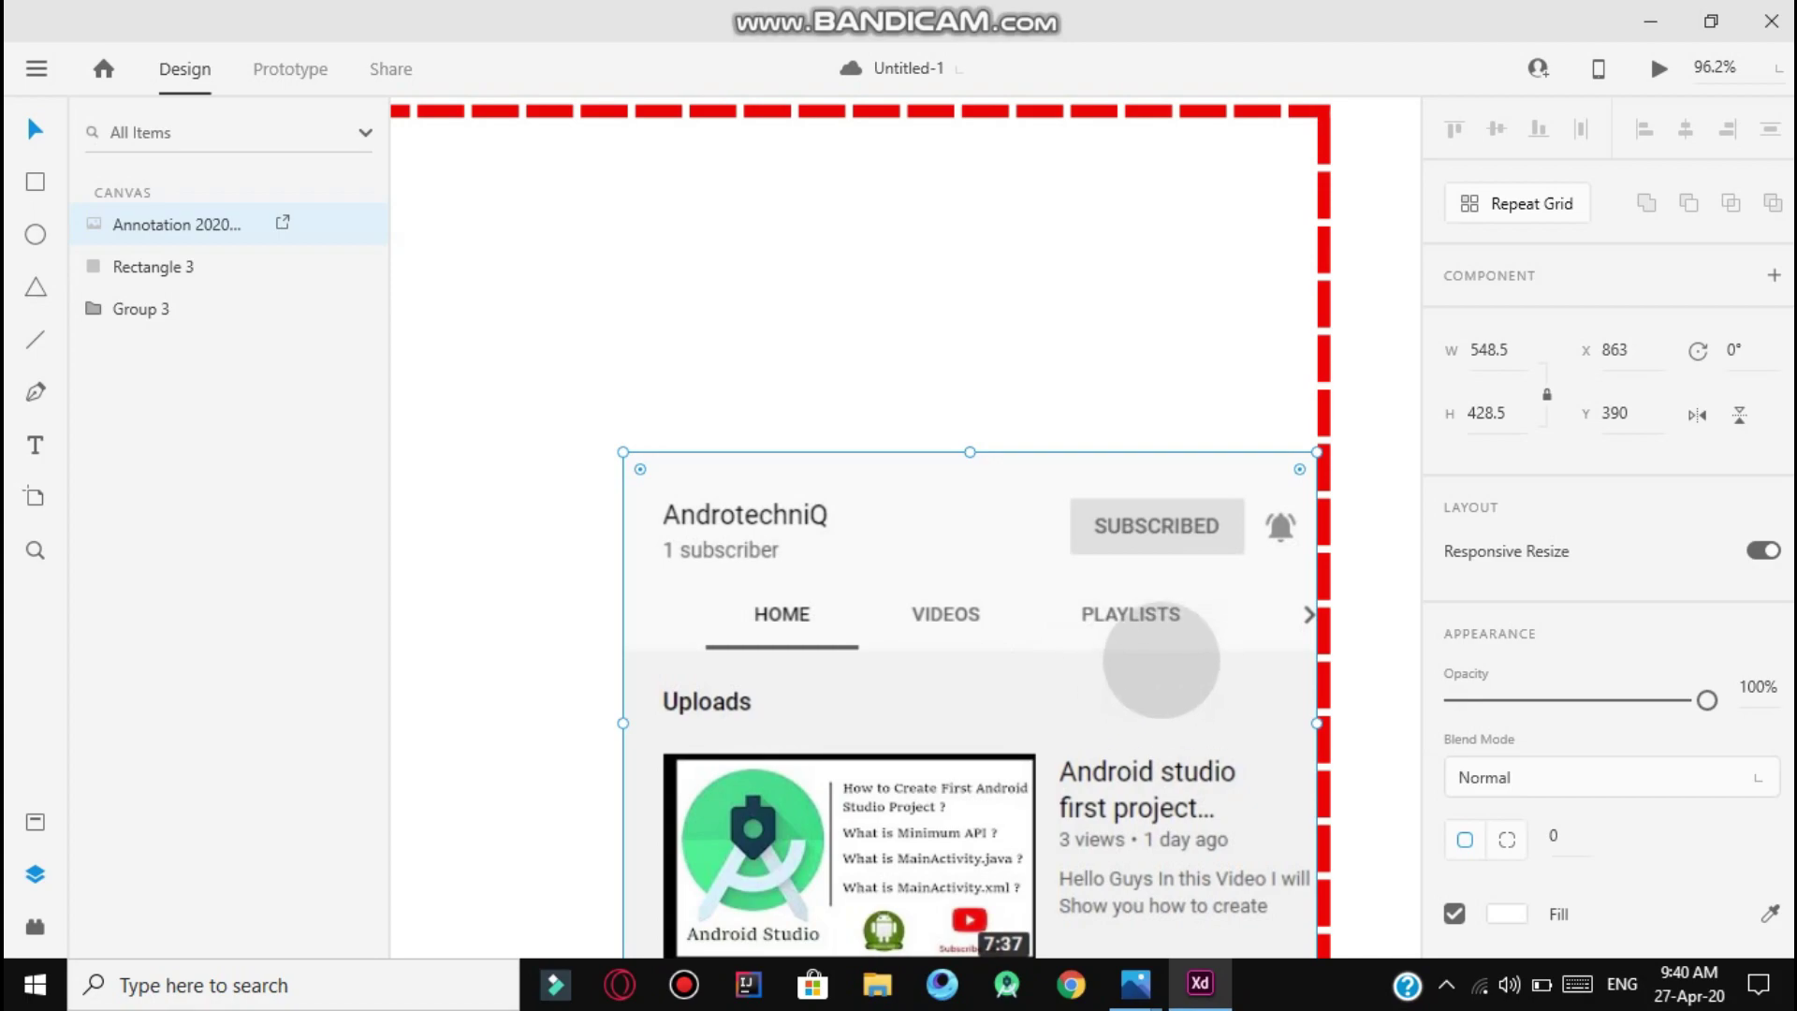
scroll(1161, 662, down, 2)
drag(1123, 646, 1286, 641)
click(1322, 601)
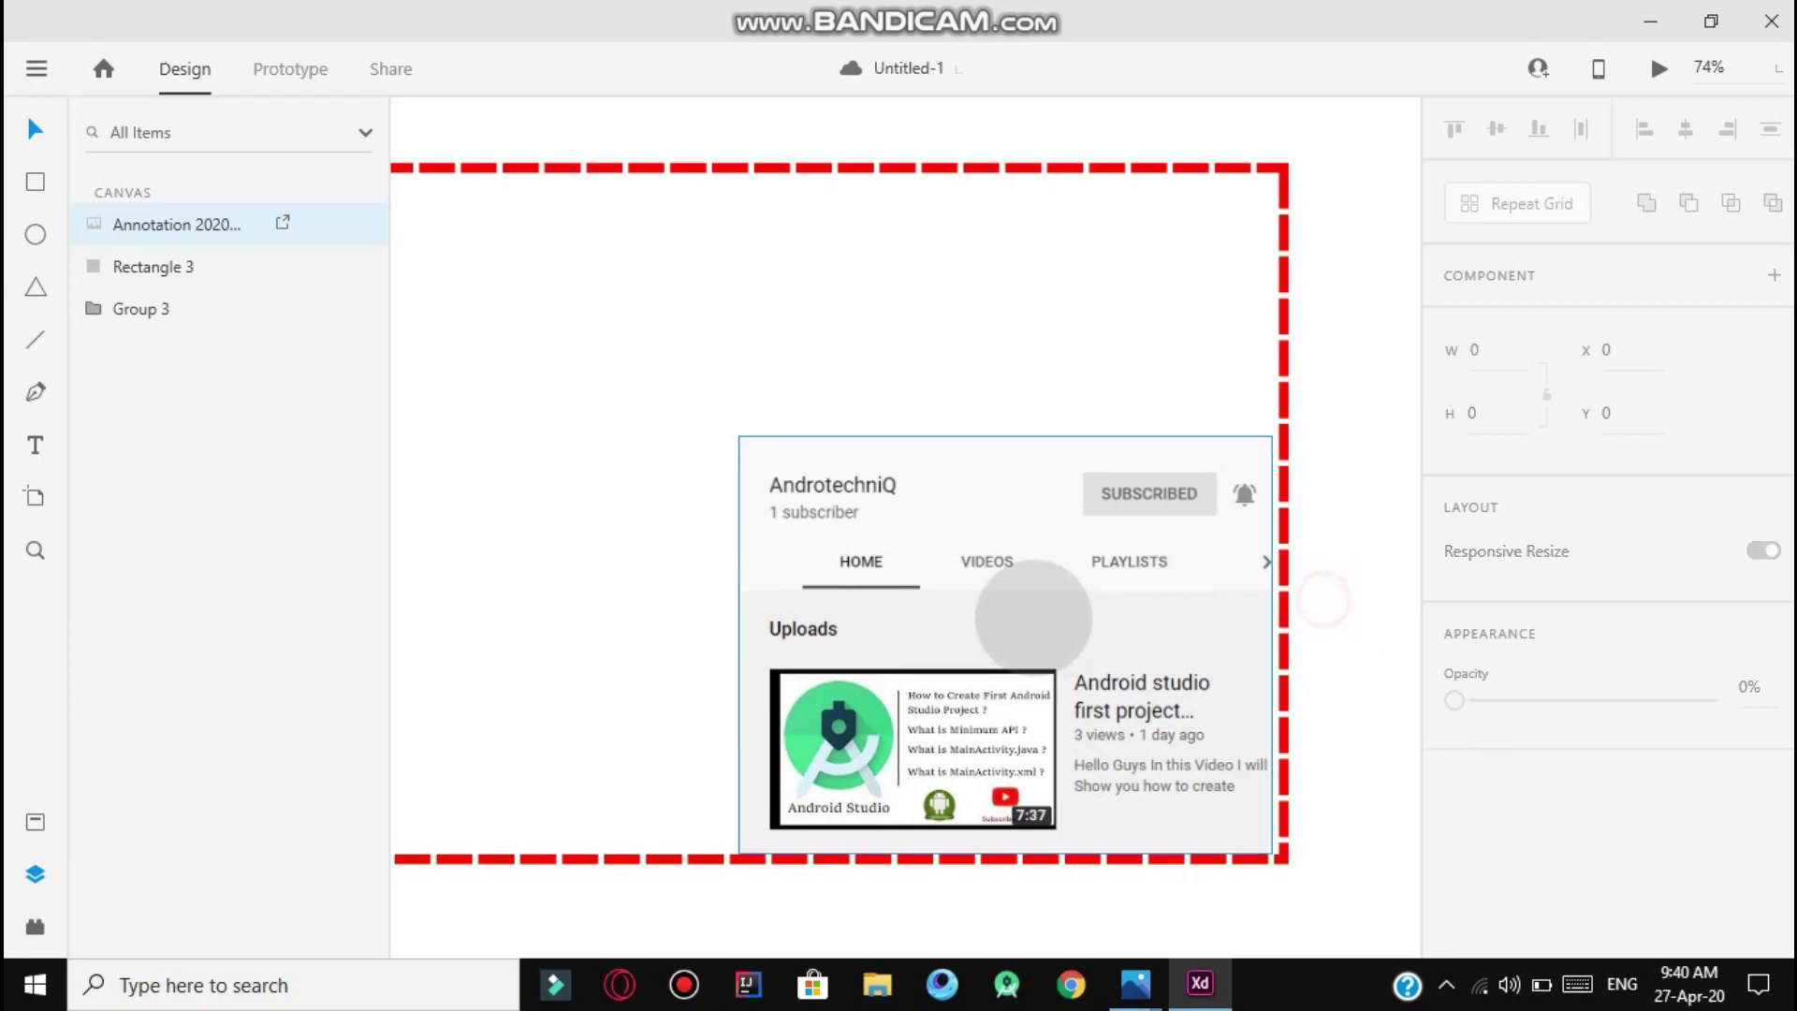
Switch to Photos, copy the red curved arrow image and paste it onto the Adobe XD canvas.
scroll(998, 708, down, 4)
click(1140, 981)
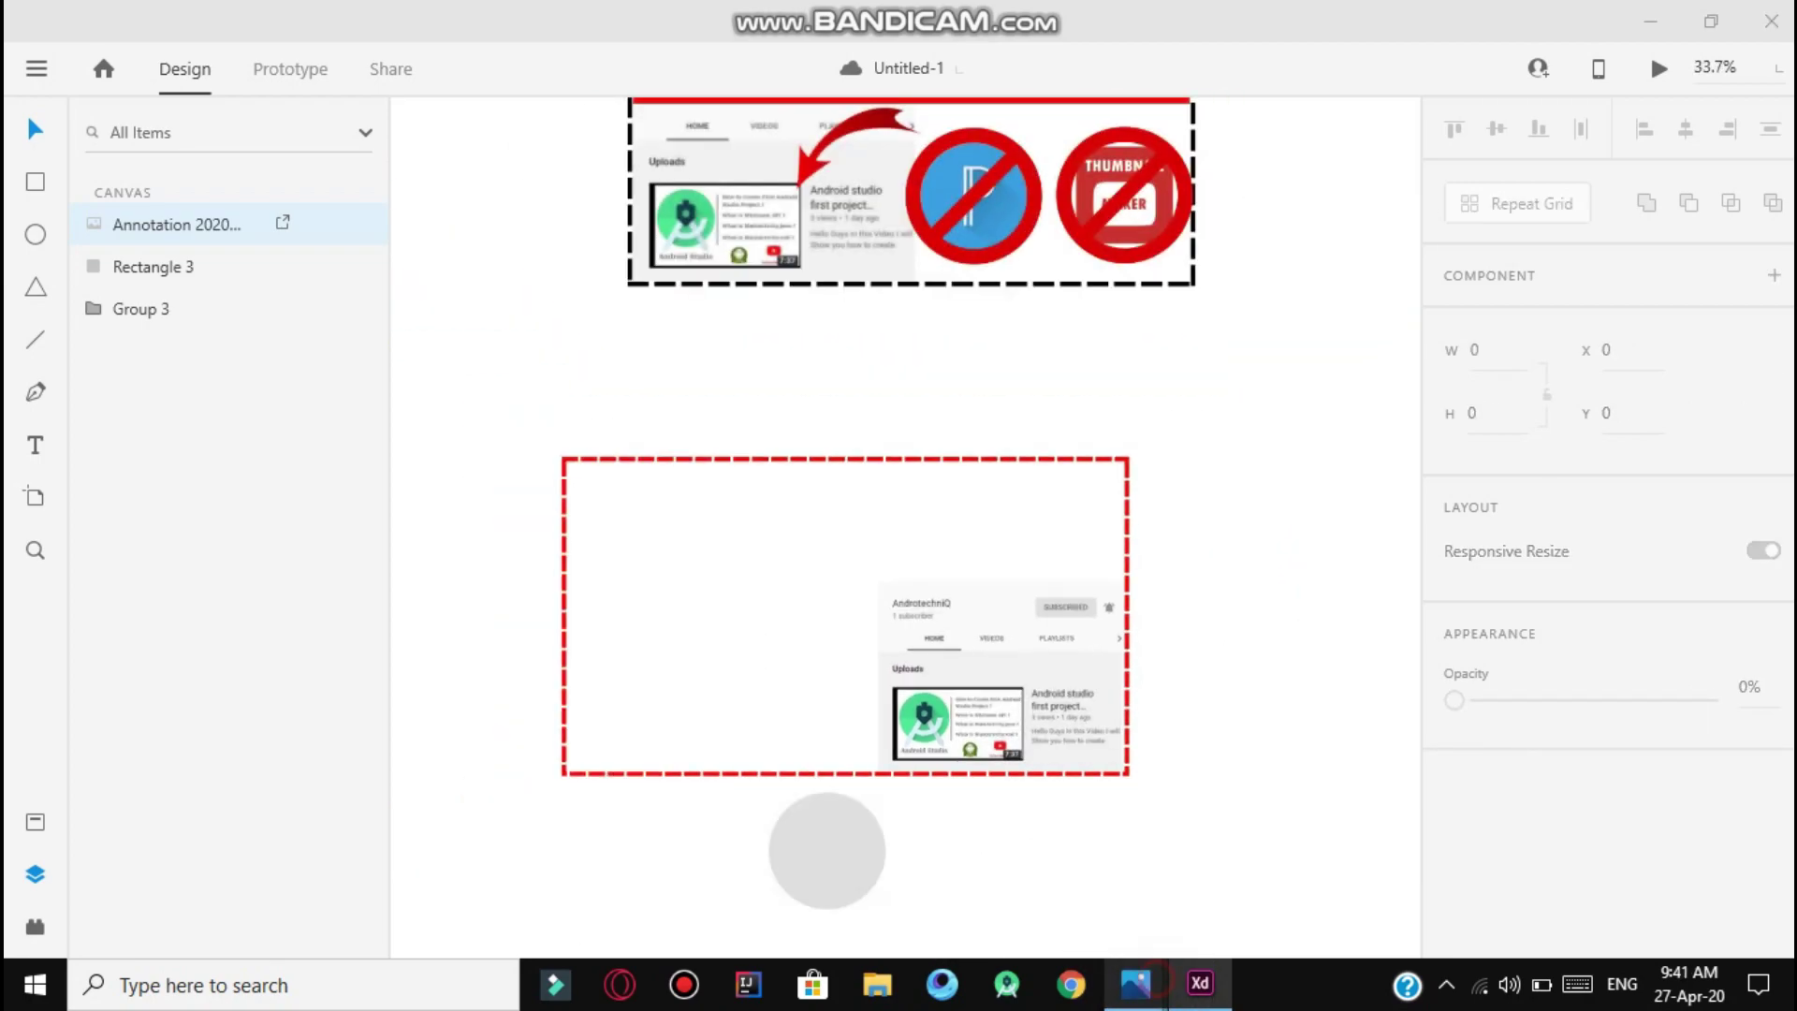
click(796, 856)
right_click(746, 489)
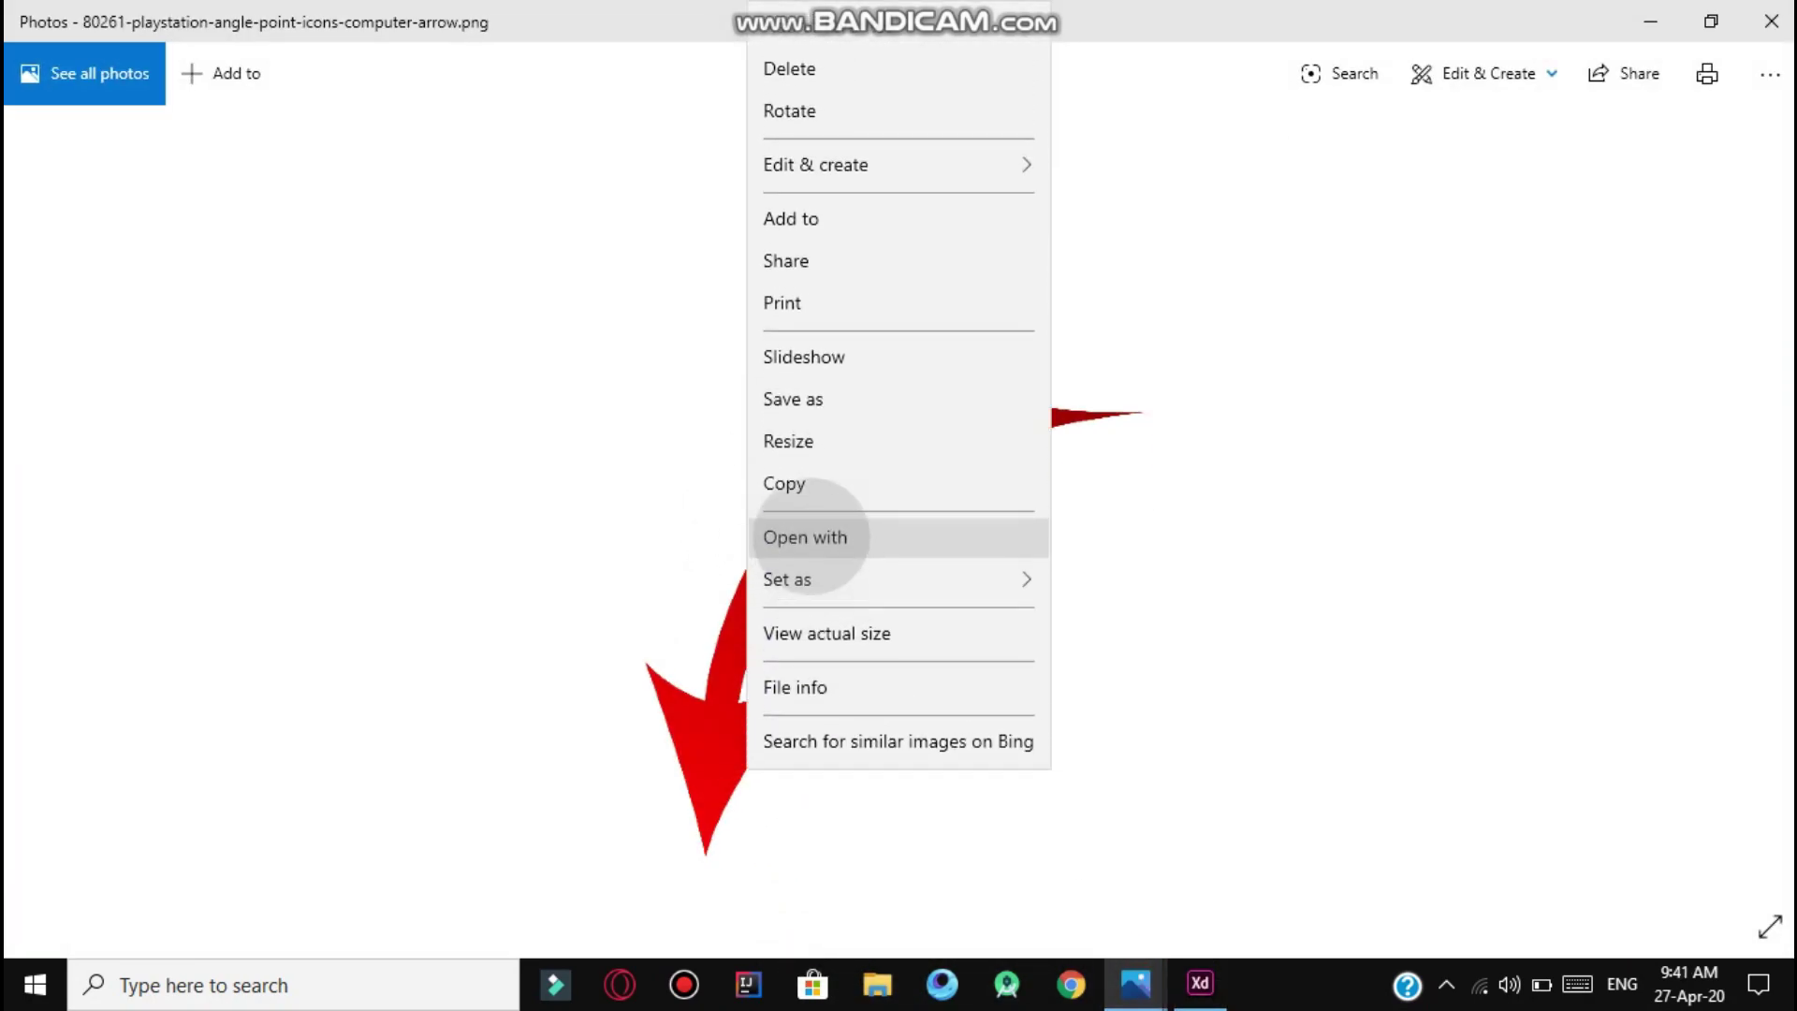
click(798, 488)
click(1163, 971)
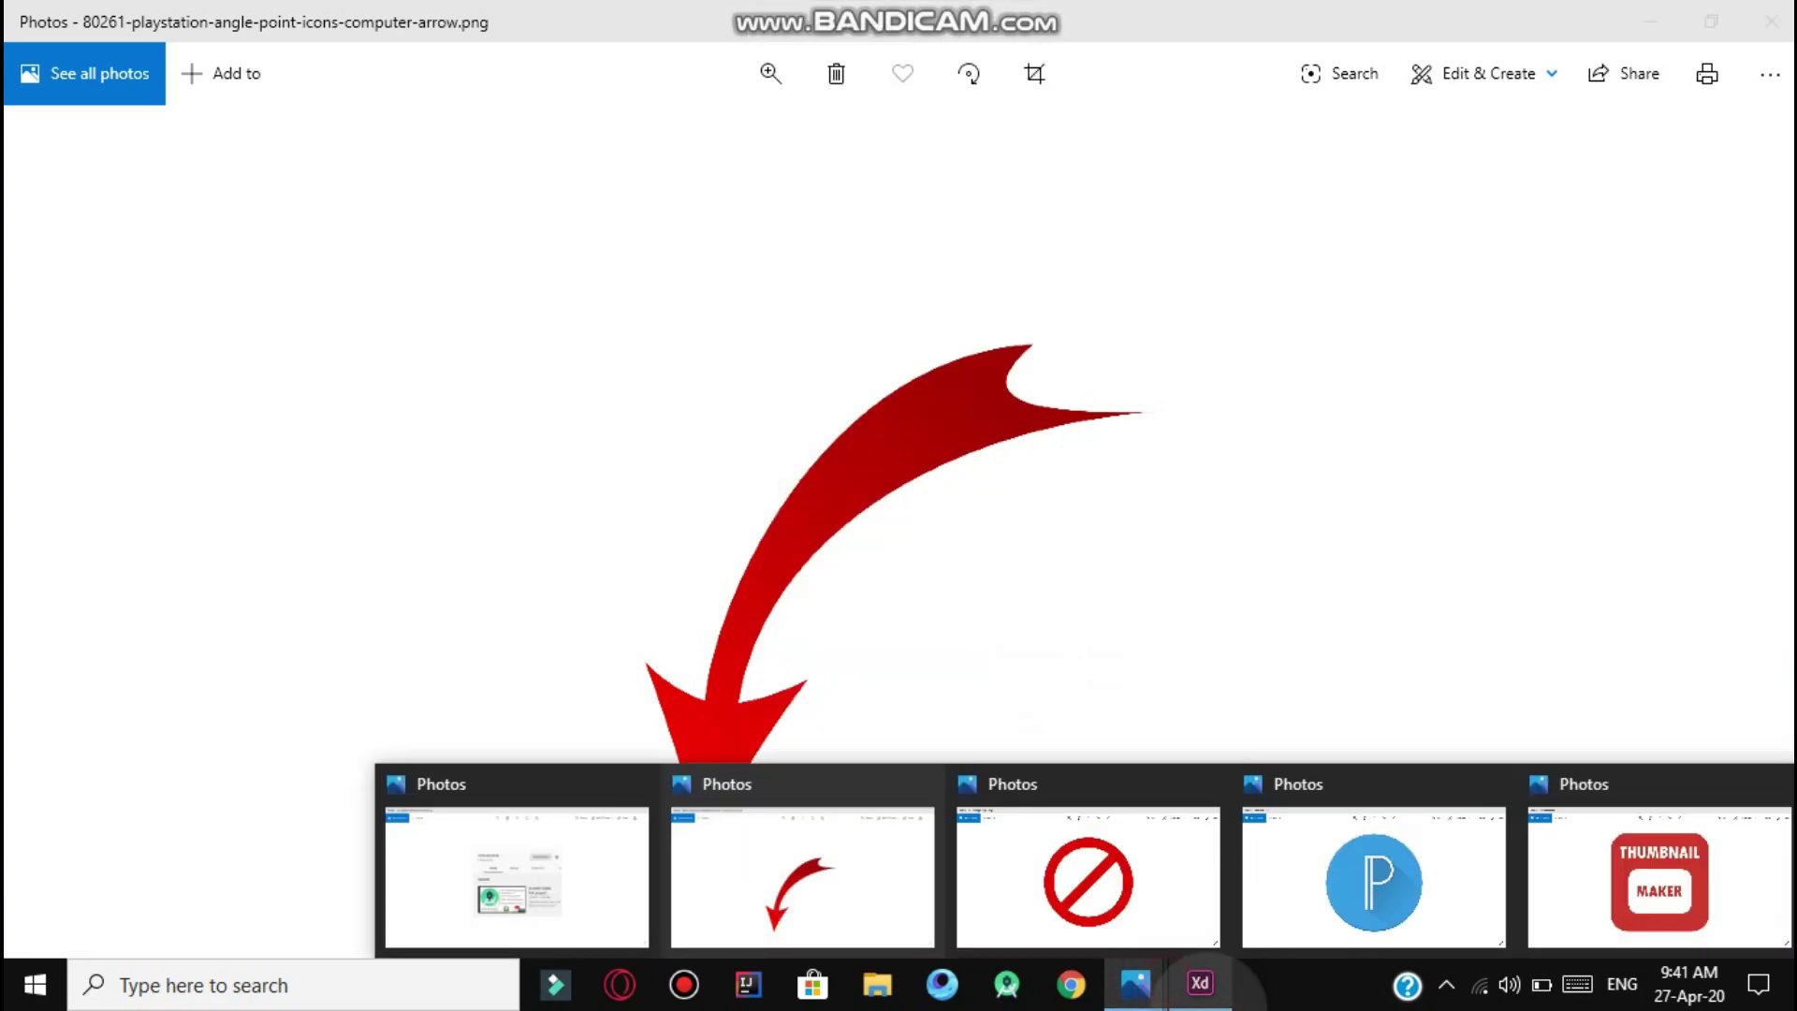
click(1208, 981)
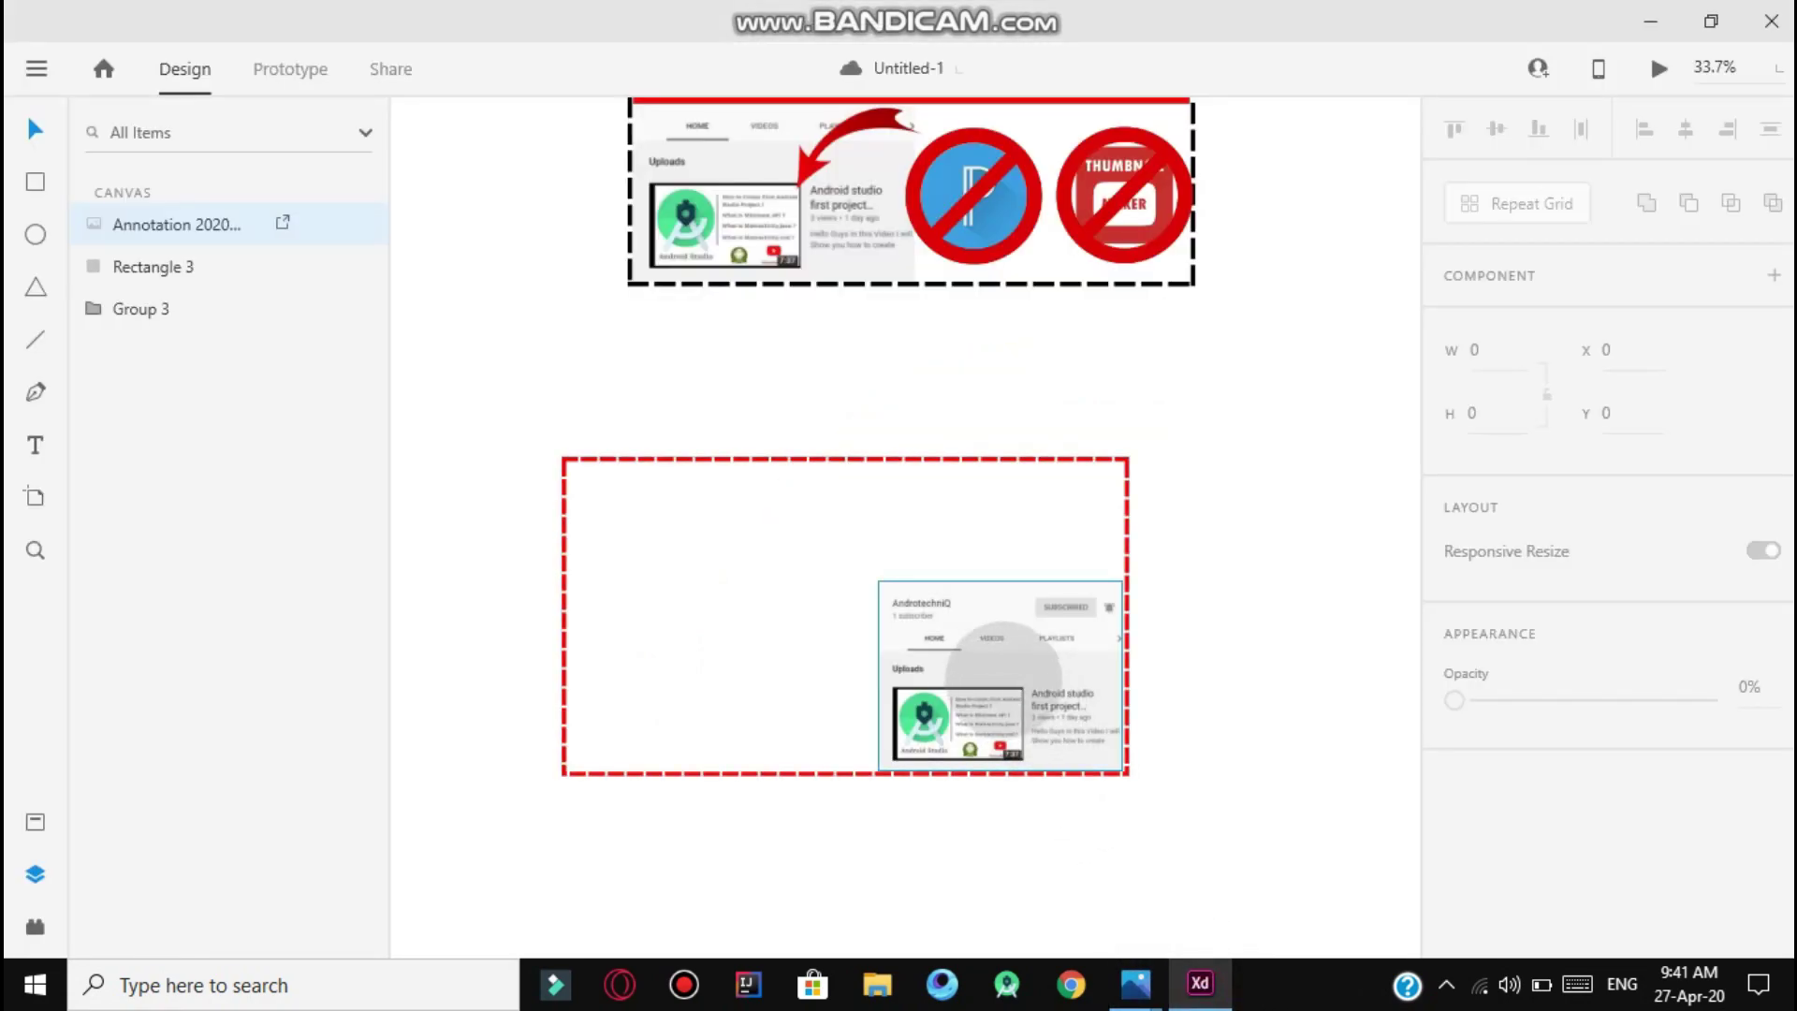
key(ctrl+v)
Shrink the pasted arrow to about 229 by 324 and move it to the upper edge of the dashed rectangle.
ctrl+scroll(822, 562, down, 4)
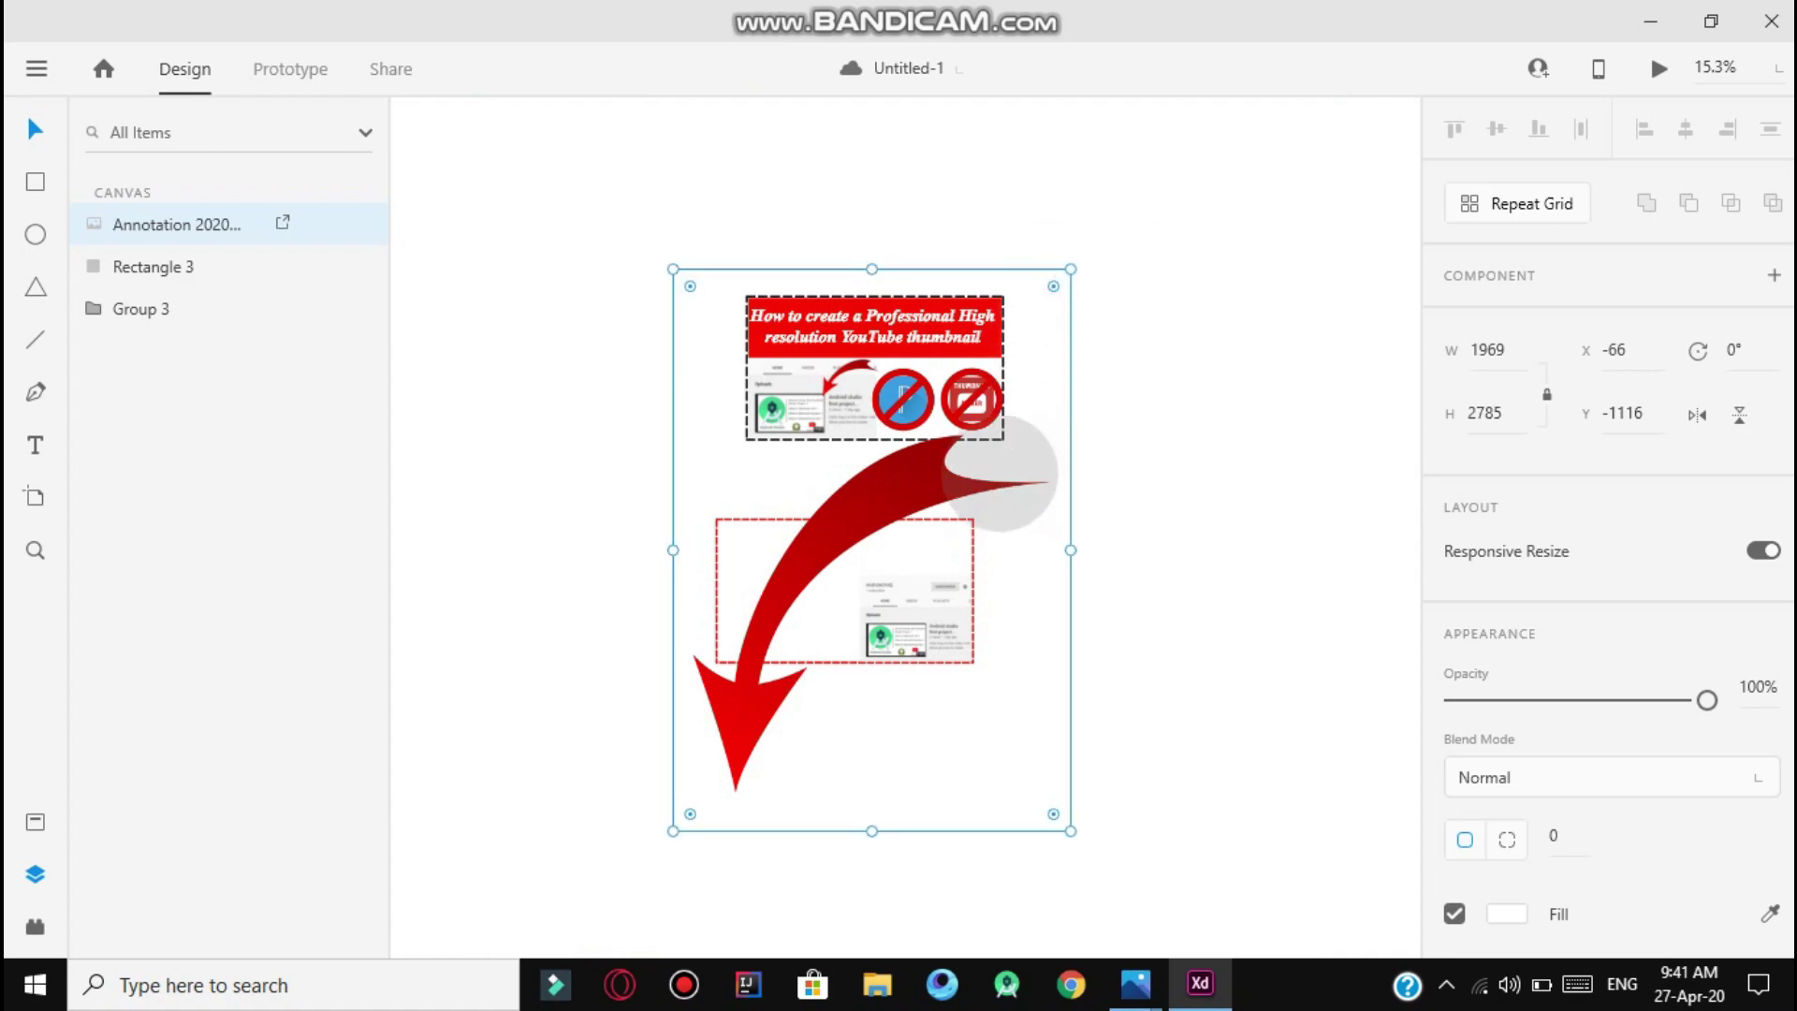
drag(1071, 269, 866, 567)
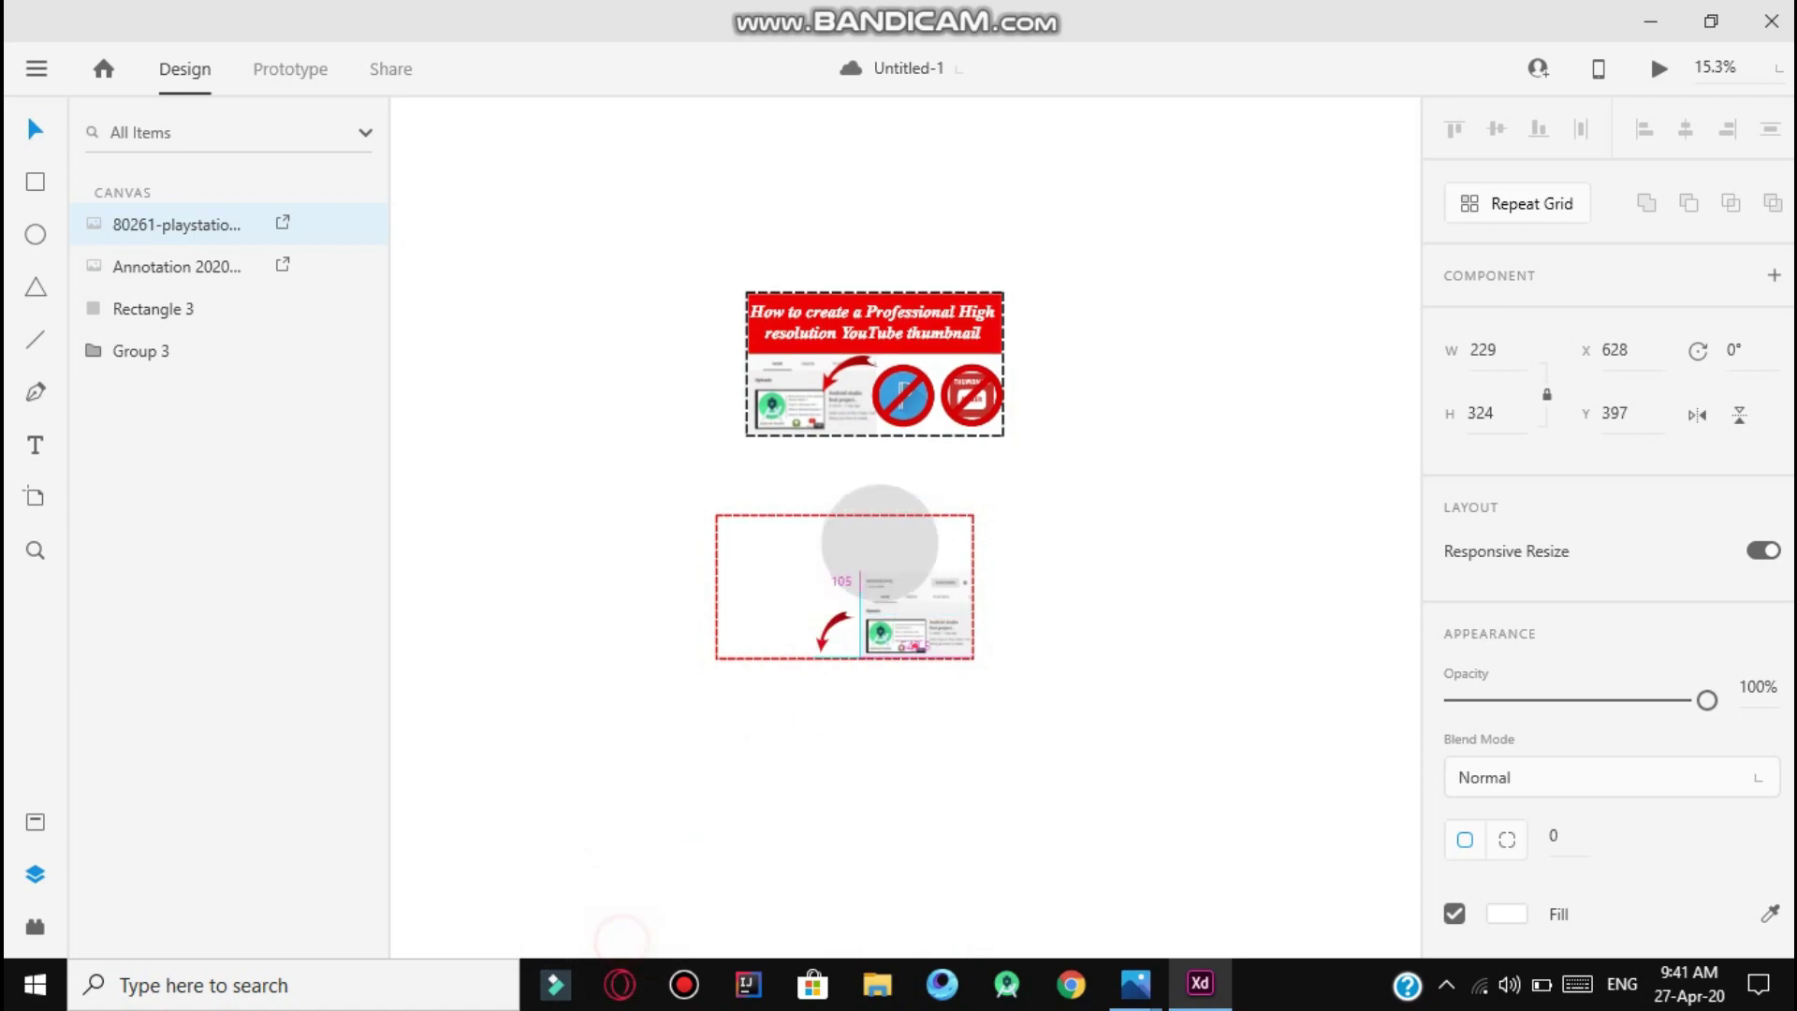
scroll(859, 562, up, 5)
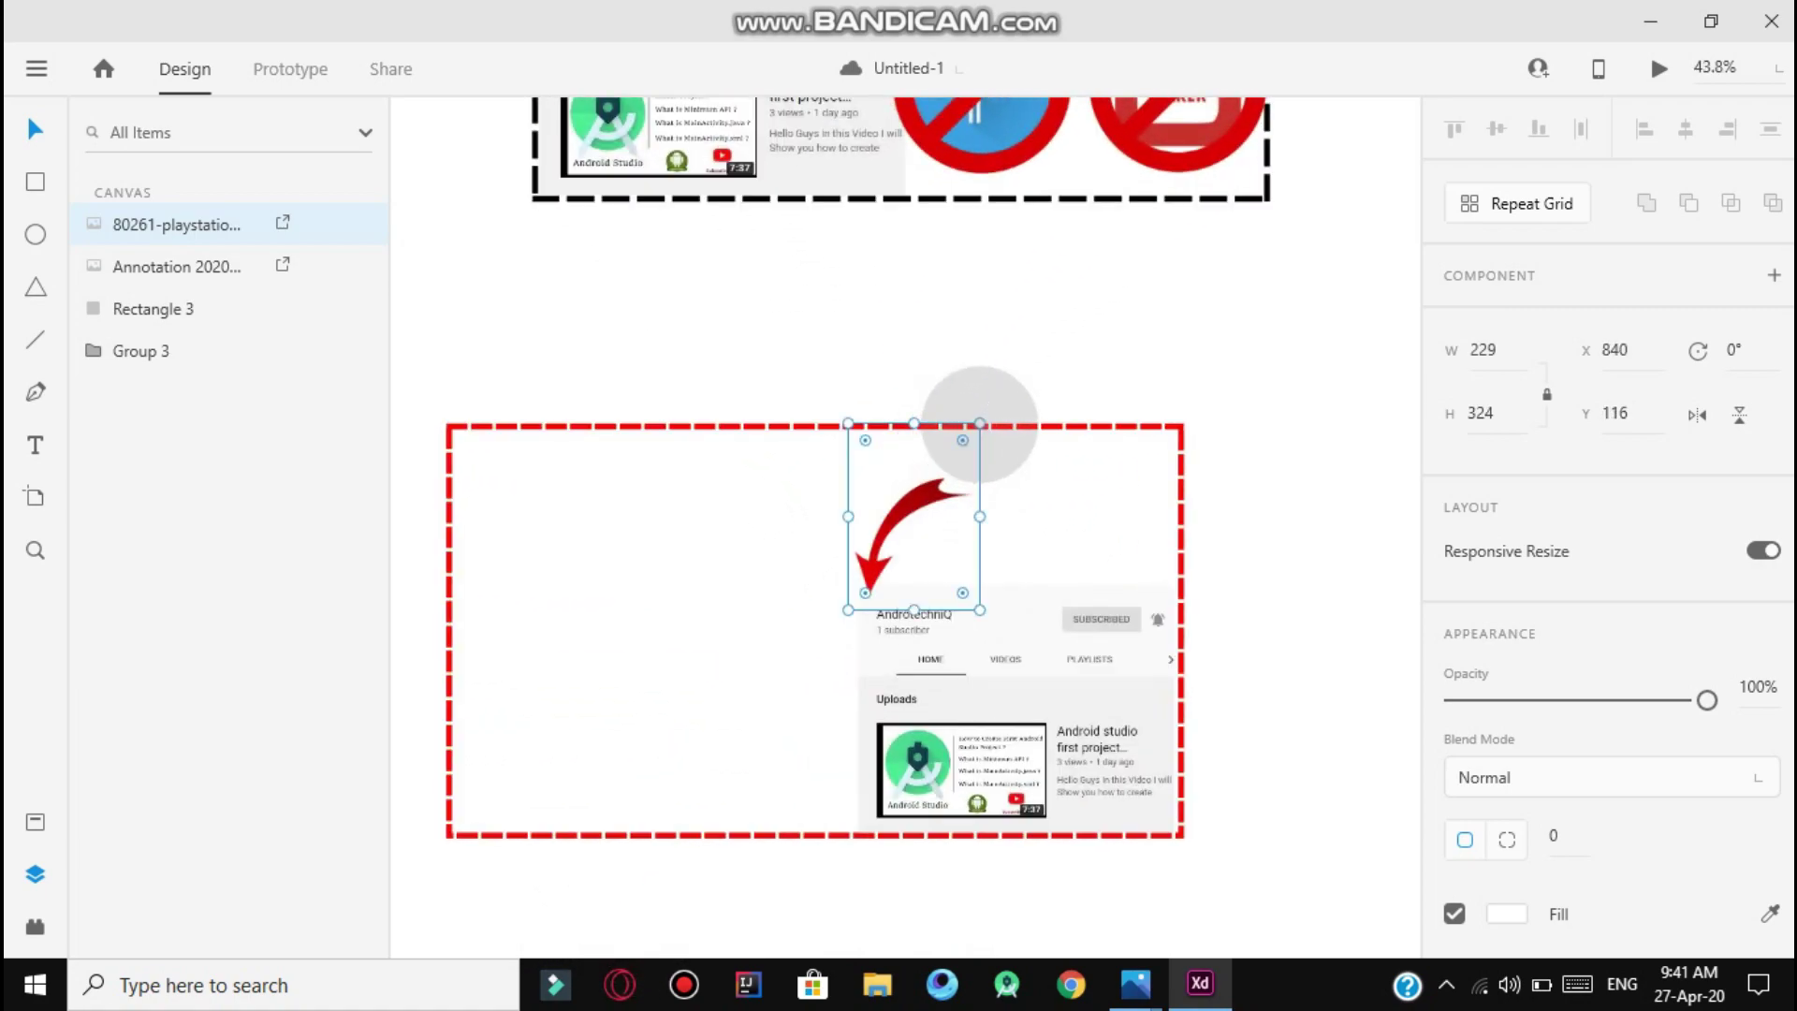
Mirror the arrow horizontally at about 242 by 342, and rotate it to -48° so it points at the screenshot's video thumbnail.
drag(980, 423, 805, 412)
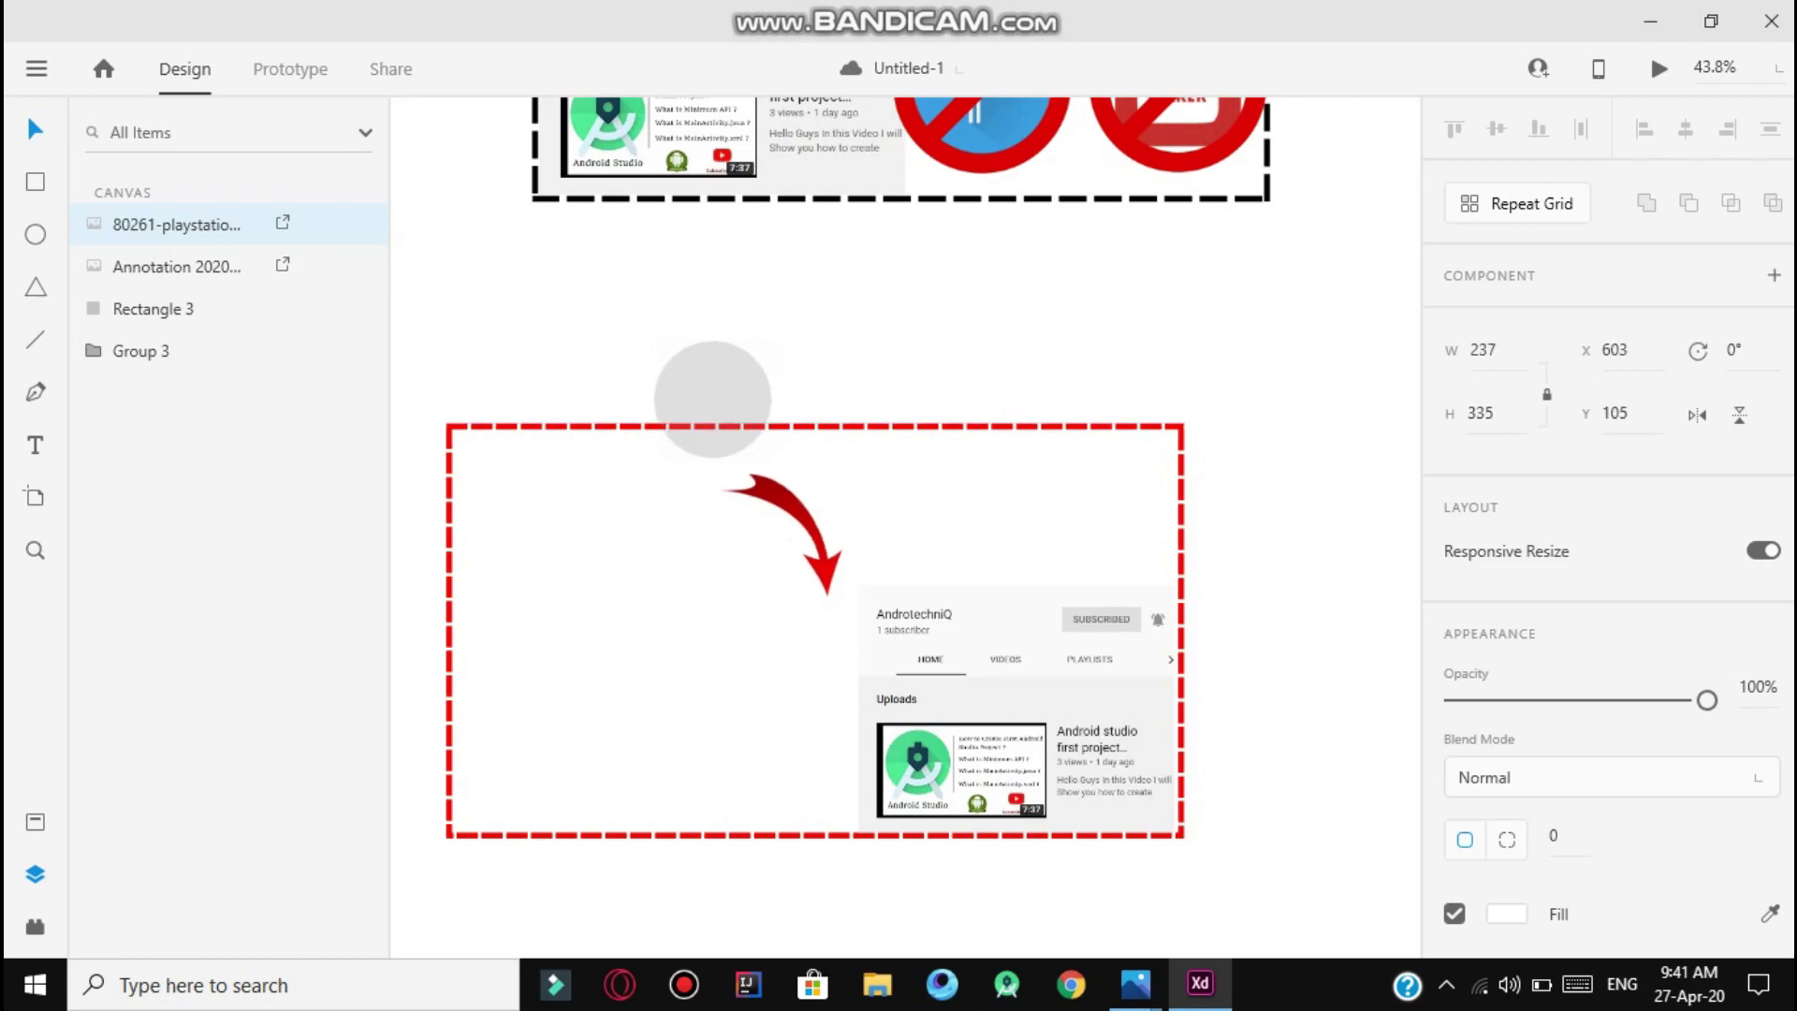
click(791, 510)
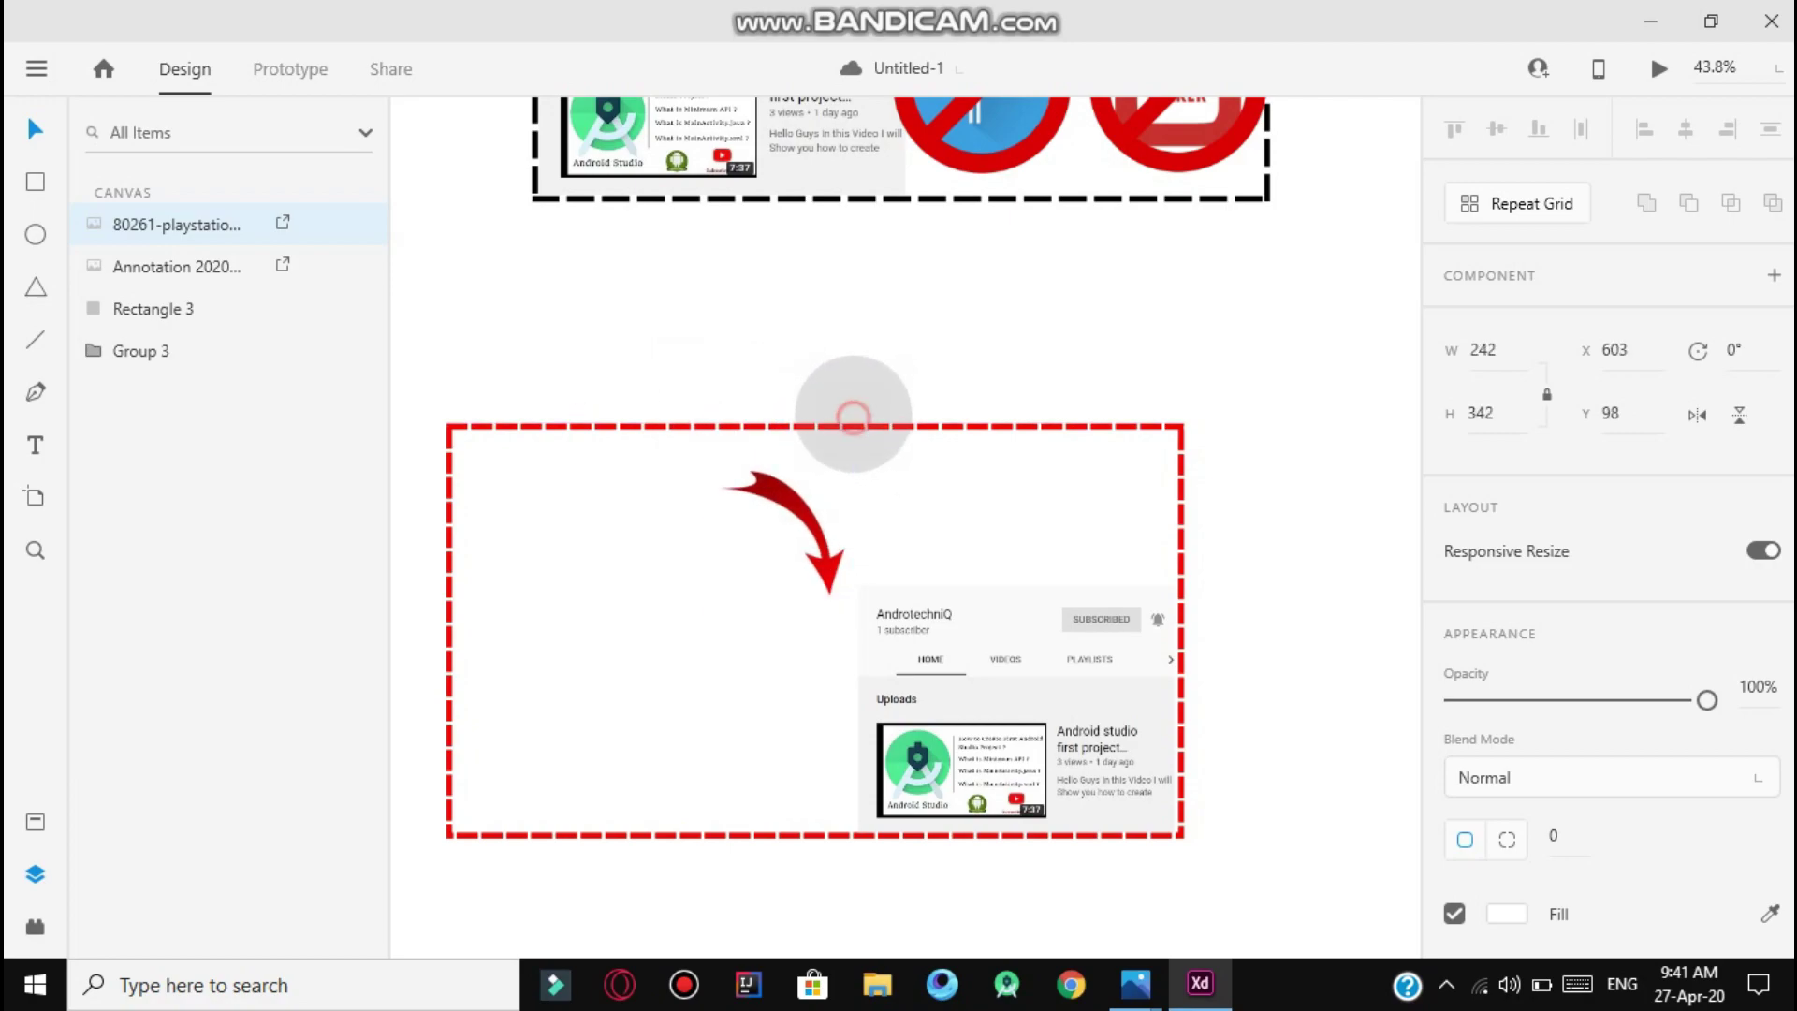
drag(858, 407, 755, 393)
drag(823, 477, 844, 639)
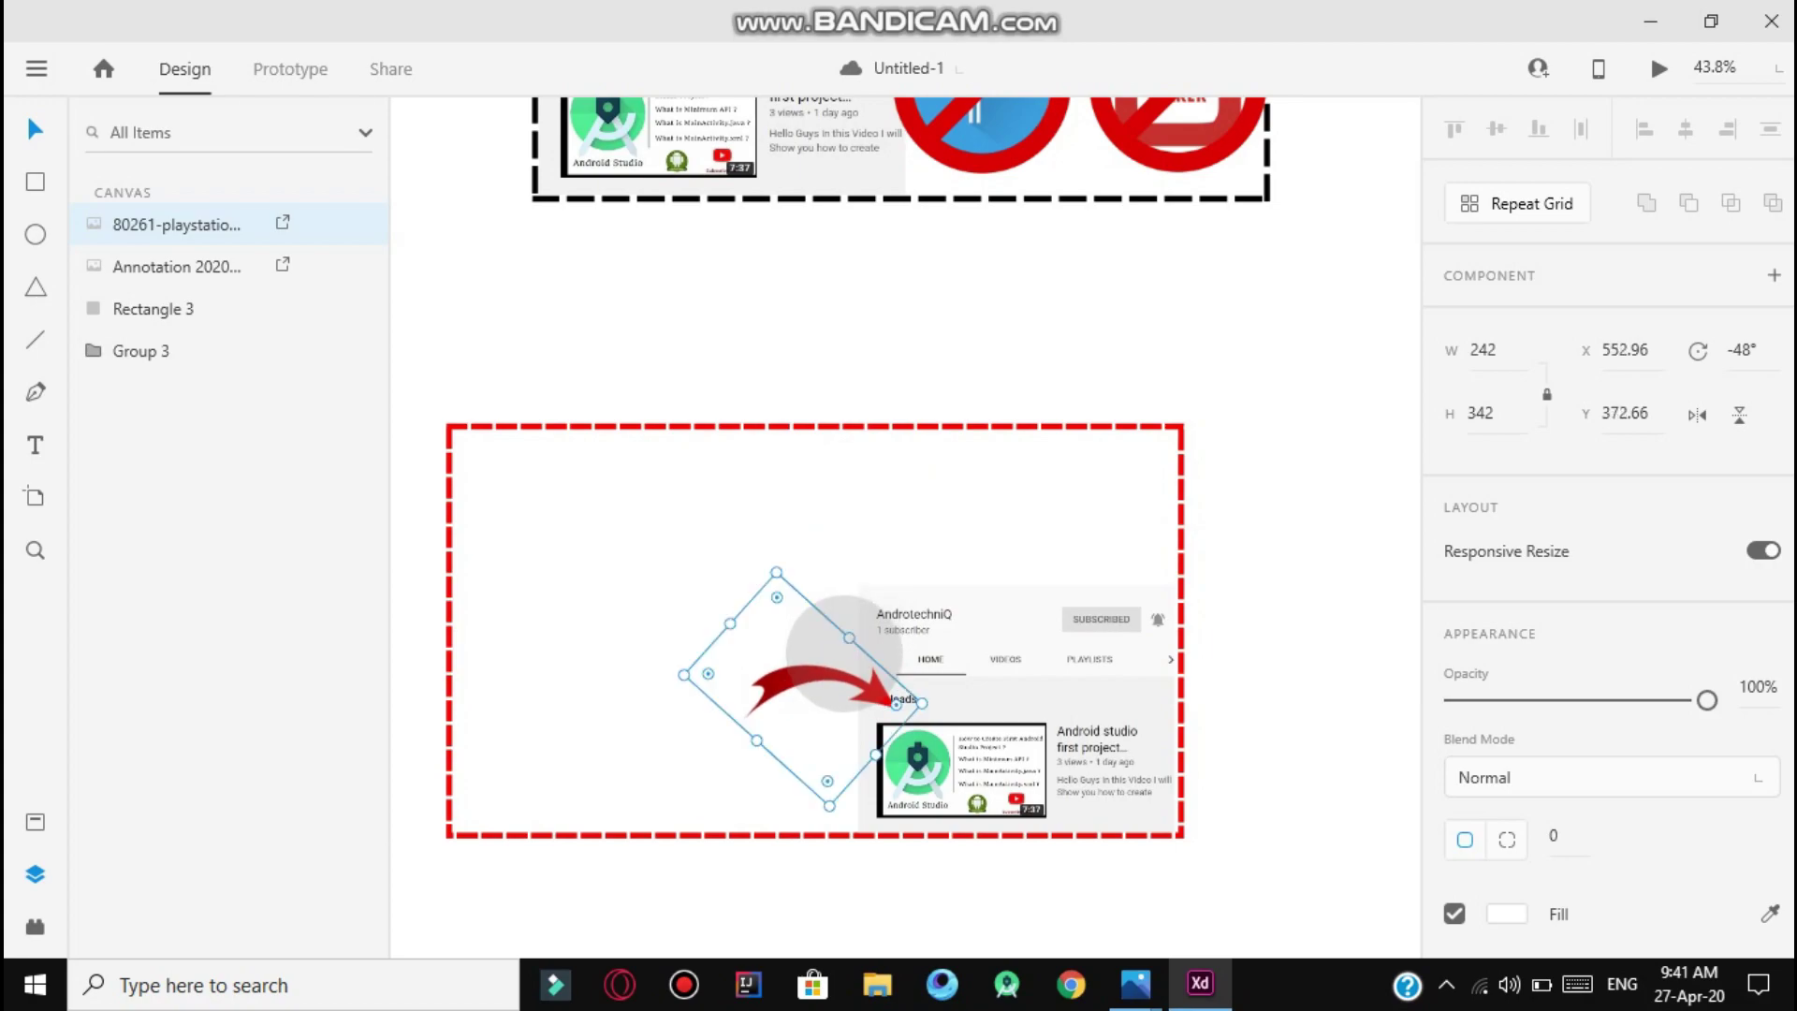
click(1196, 521)
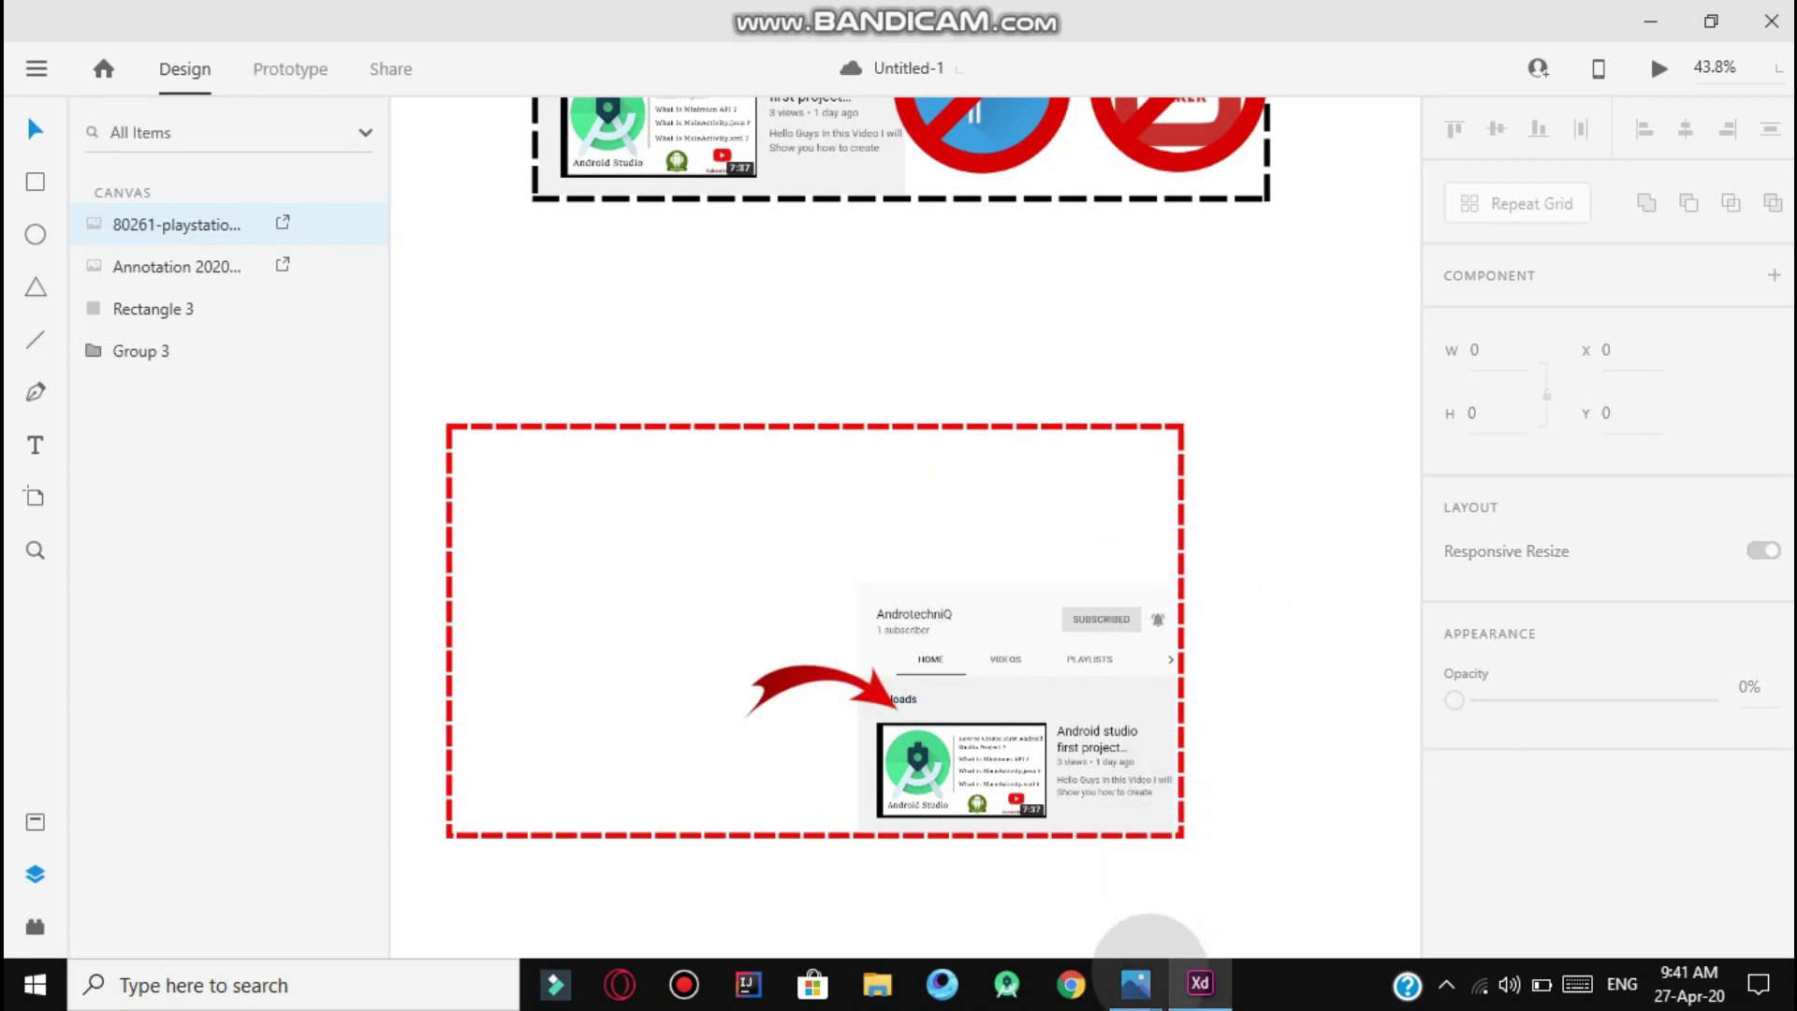
Switch to Photos, copy the red prohibition sign image and paste it onto the Adobe XD canvas.
mouse_move(1136, 983)
click(1067, 903)
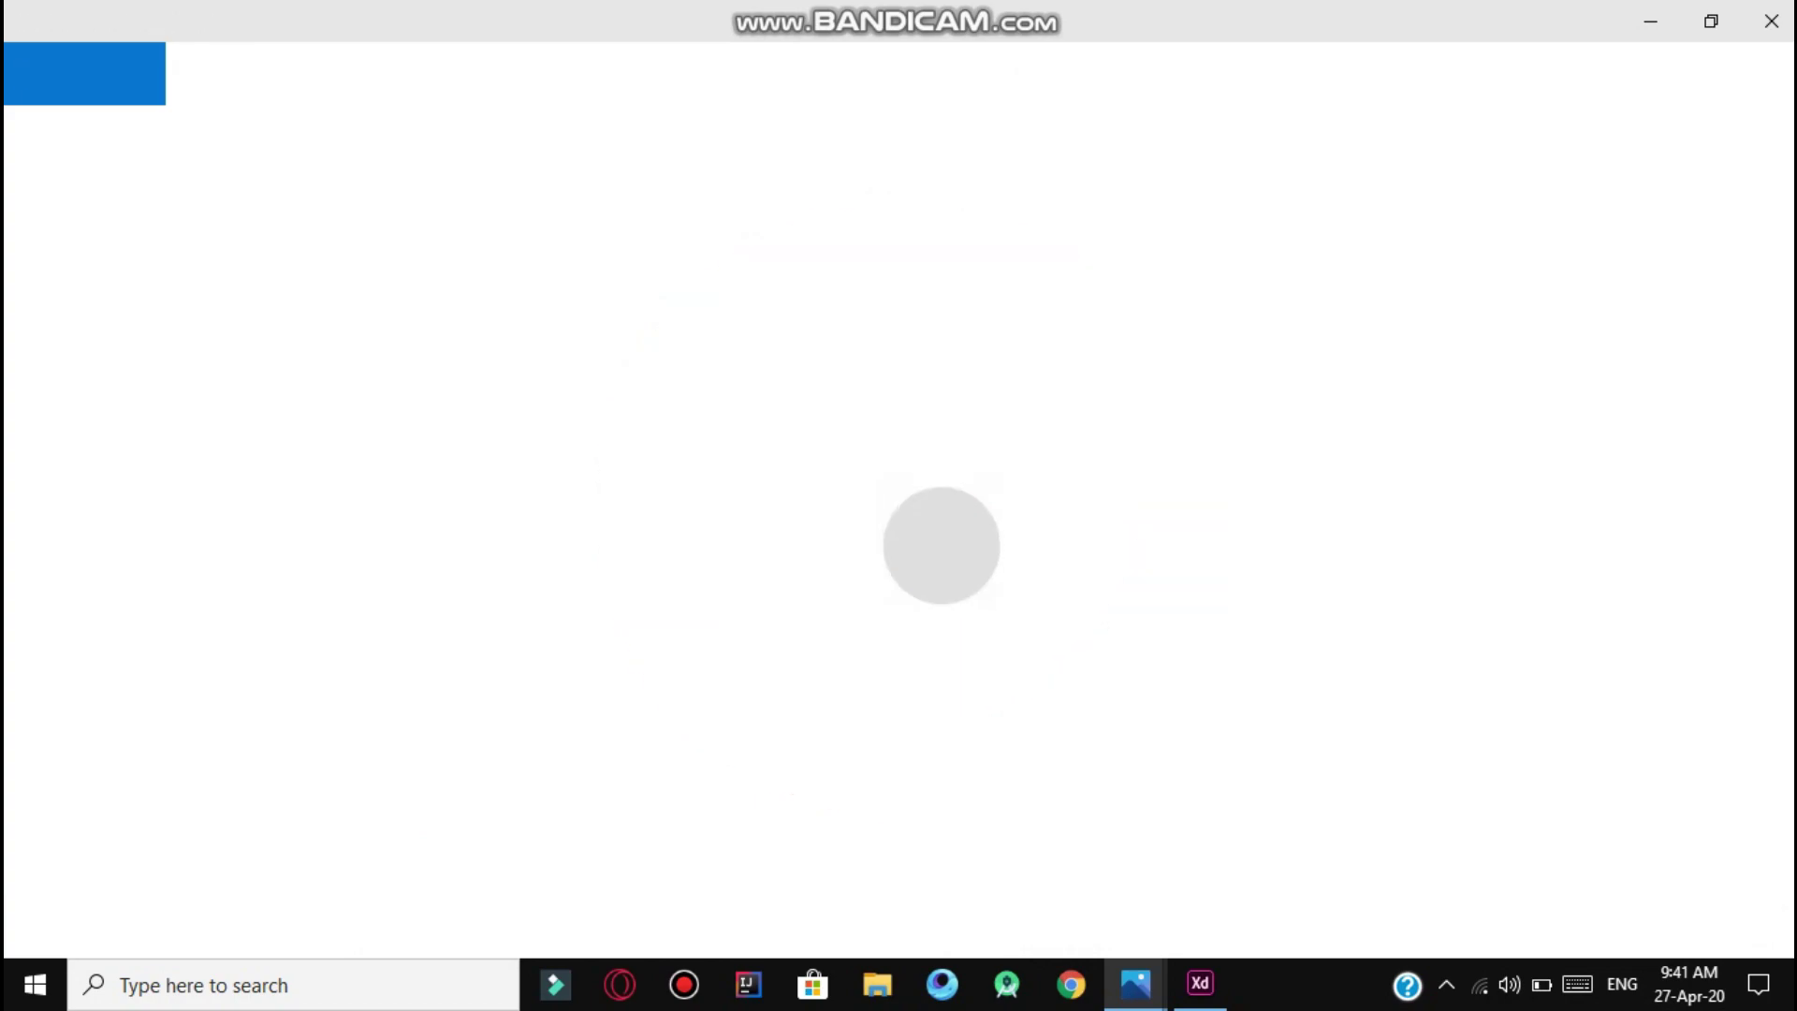
right_click(937, 552)
click(981, 485)
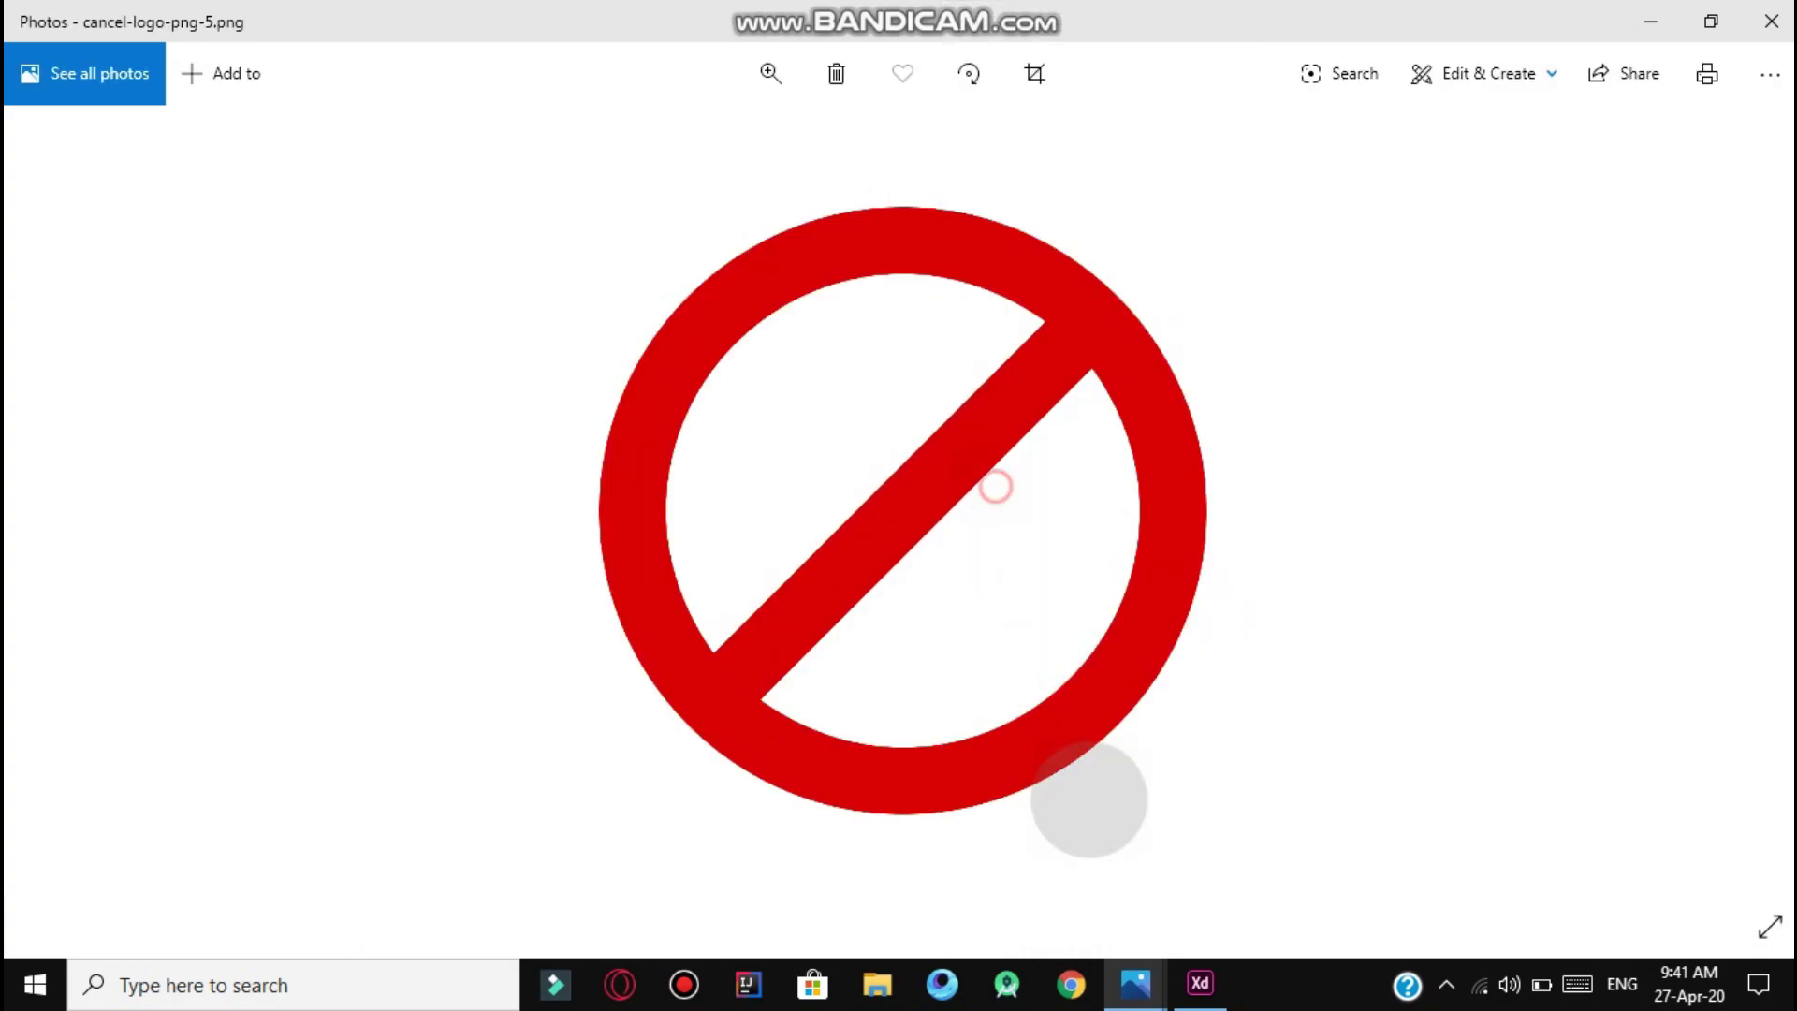
click(1200, 983)
key(ctrl+v)
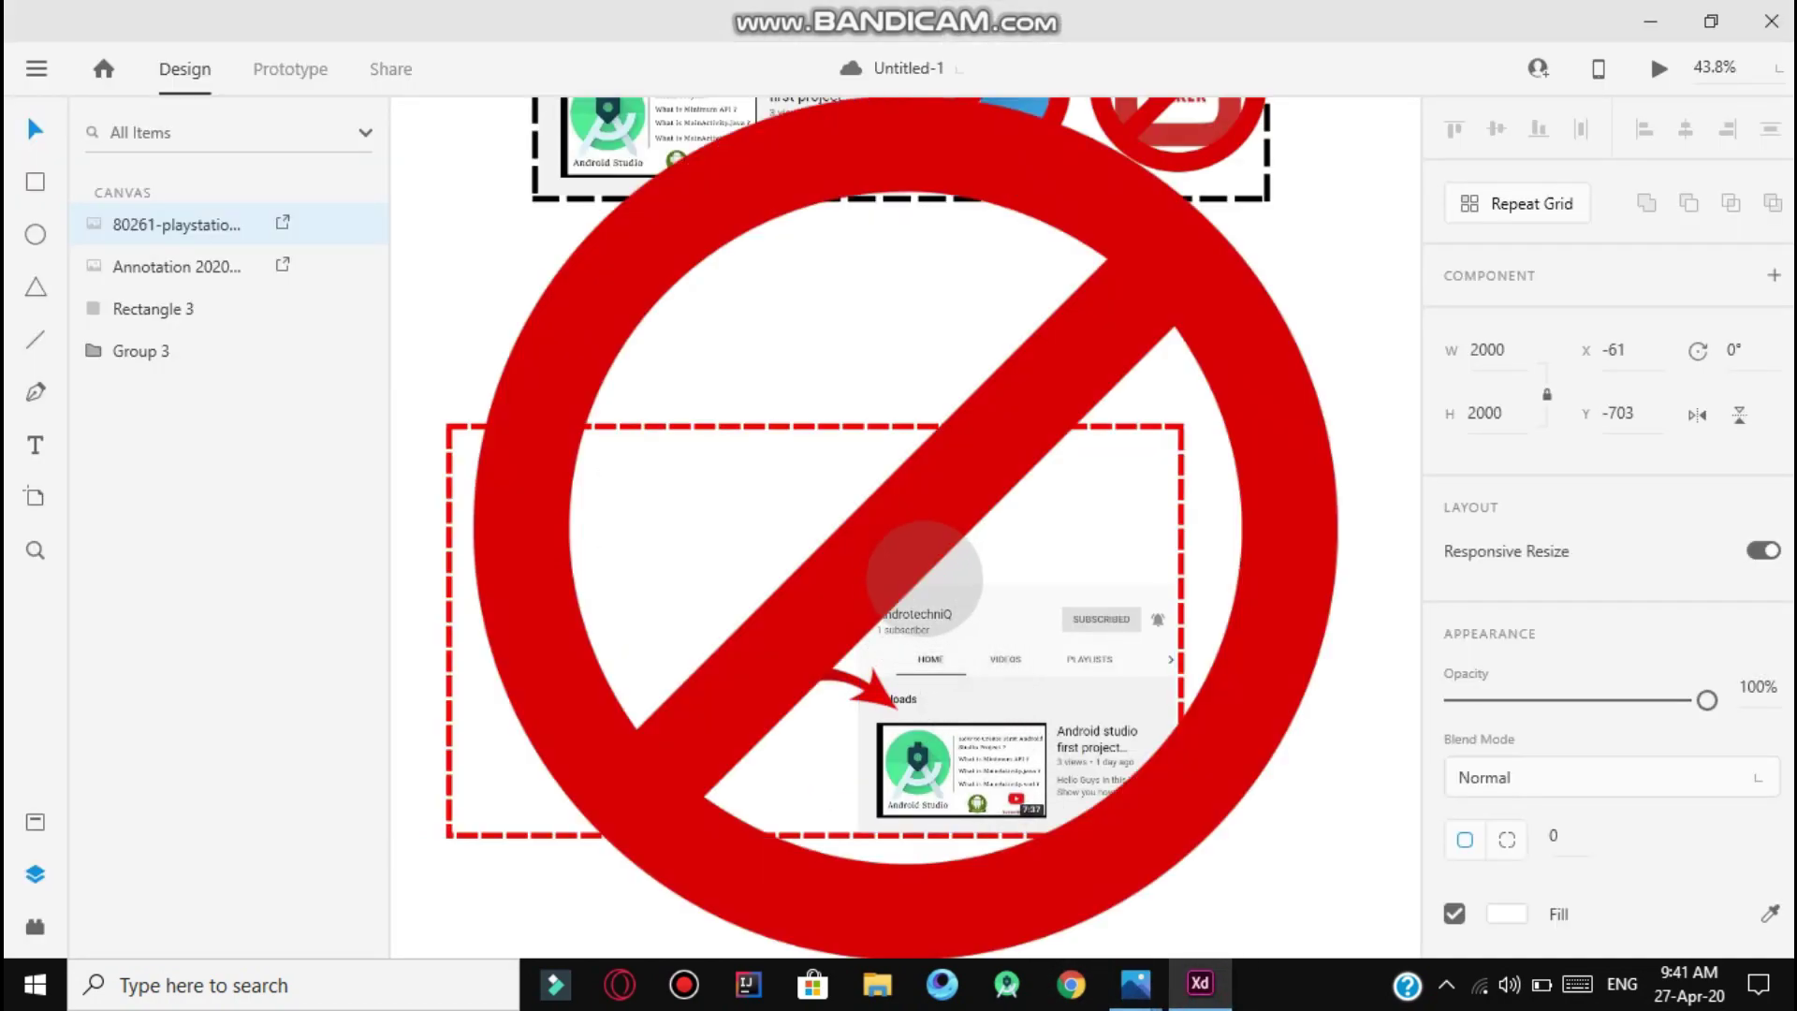
Shrink the prohibition sign to about 600 by 600 and place it outside the dashed rectangle, on its left side.
drag(1124, 456, 1033, 639)
scroll(1065, 497, down, 5)
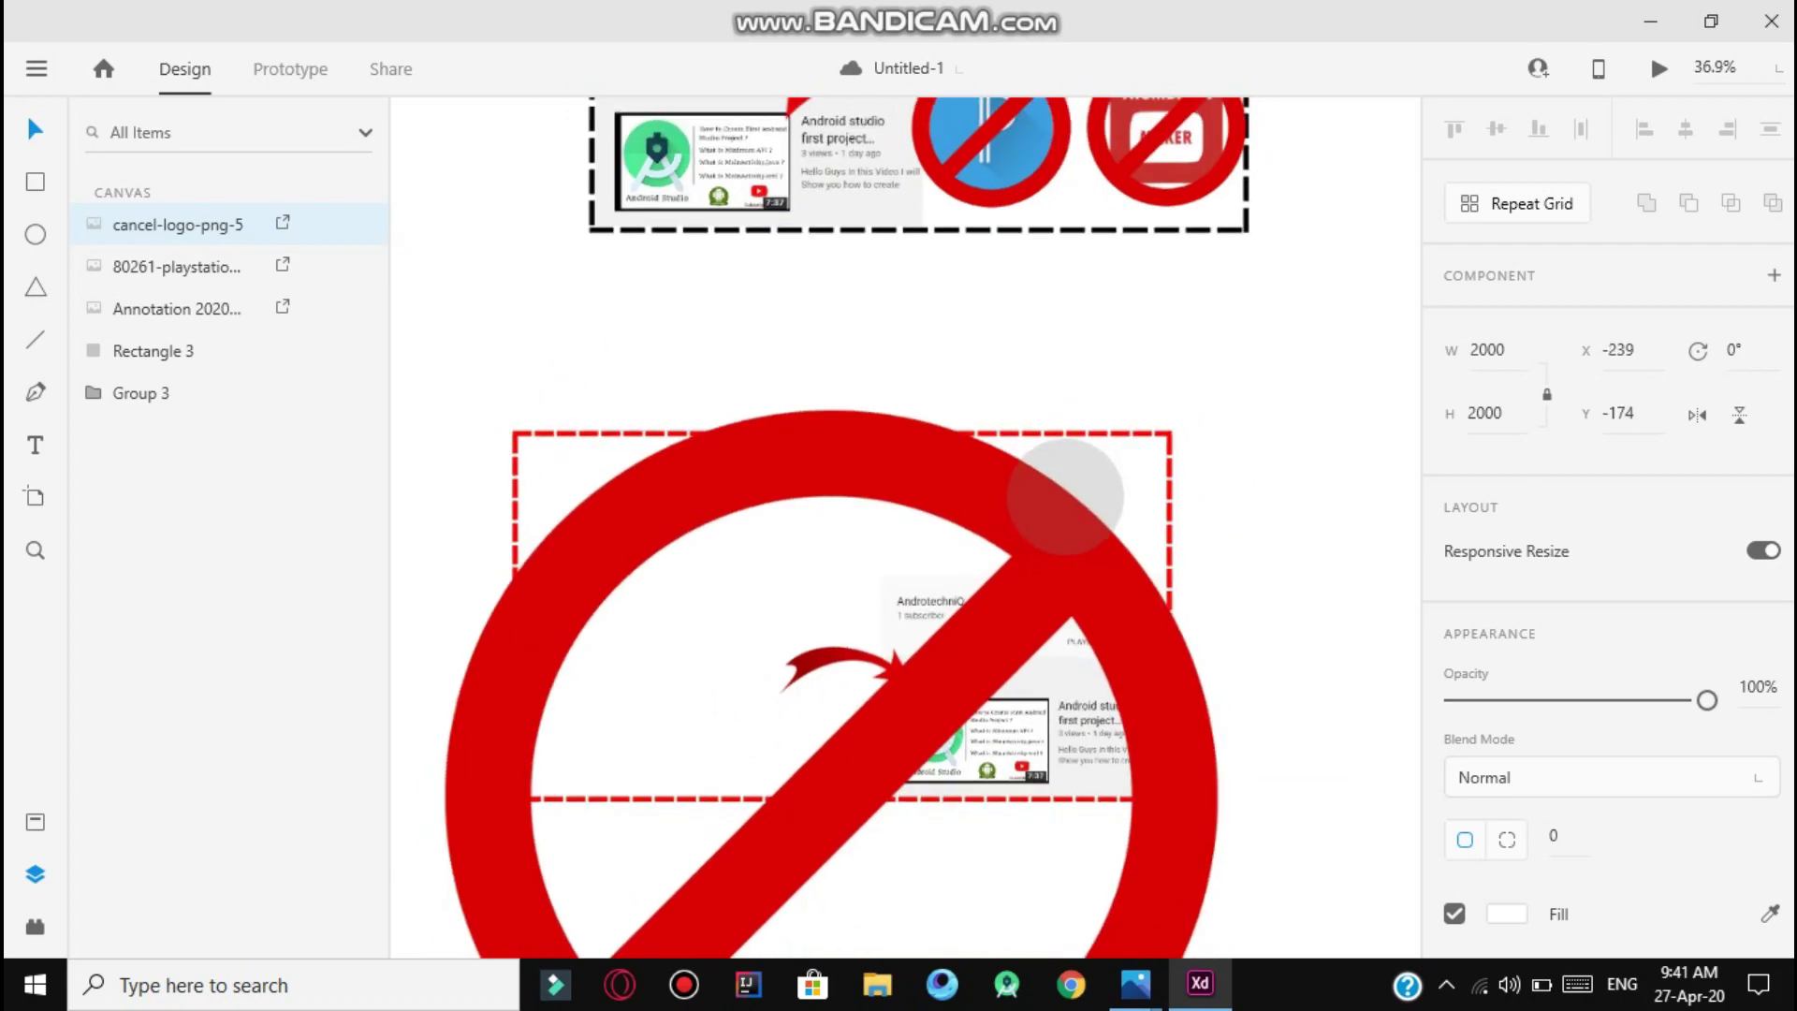
drag(1207, 387, 839, 722)
drag(763, 783, 620, 581)
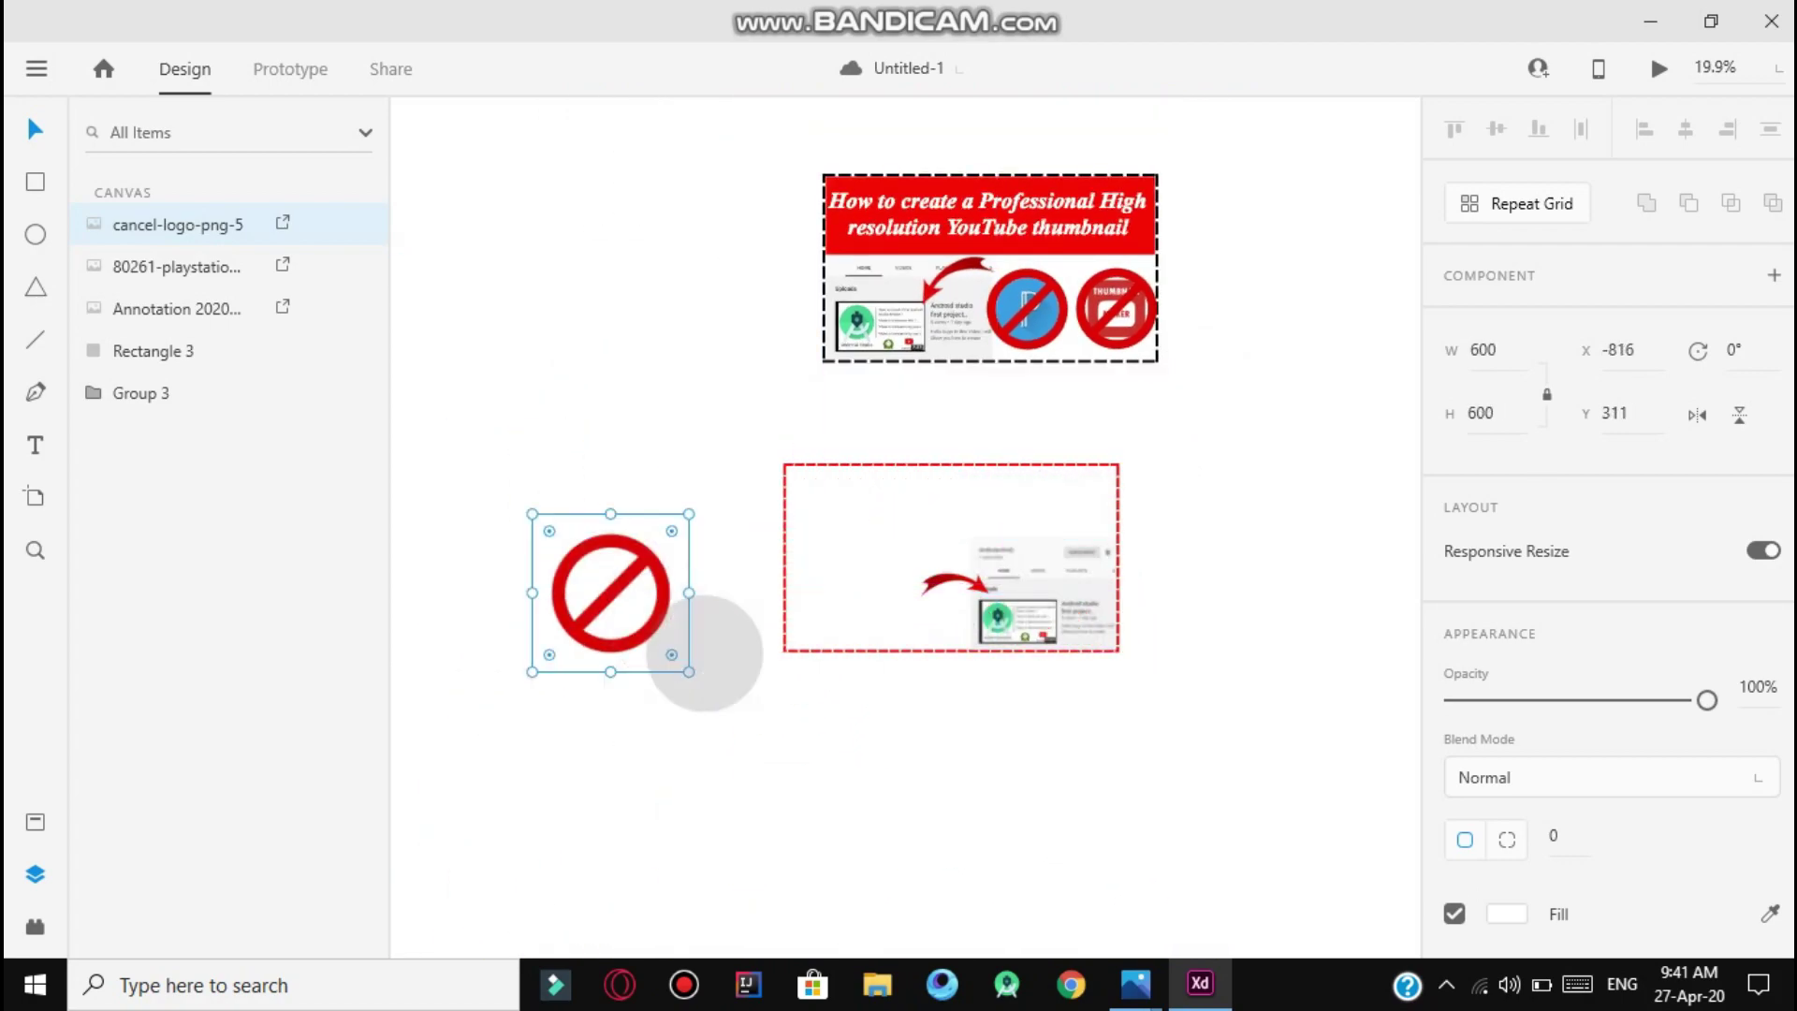
Switch to Photos, copy the blue P logo and paste it onto the Adobe XD canvas.
click(1135, 983)
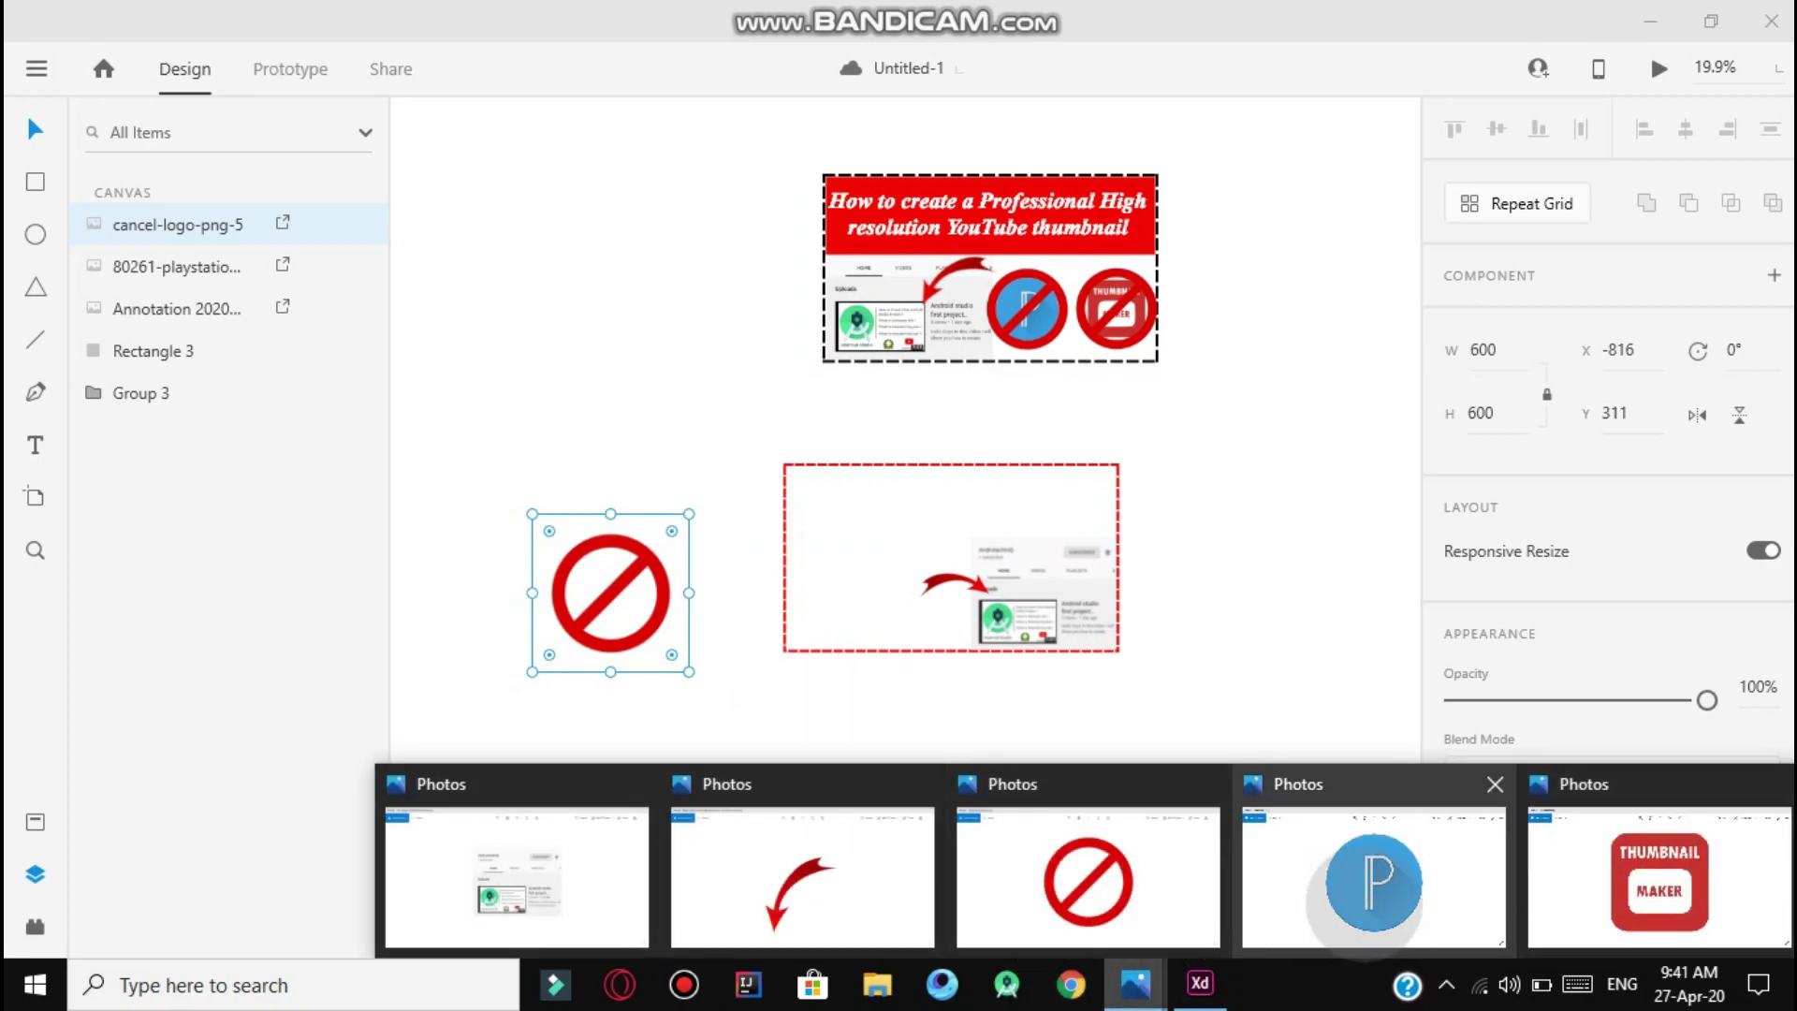
click(1373, 868)
right_click(931, 561)
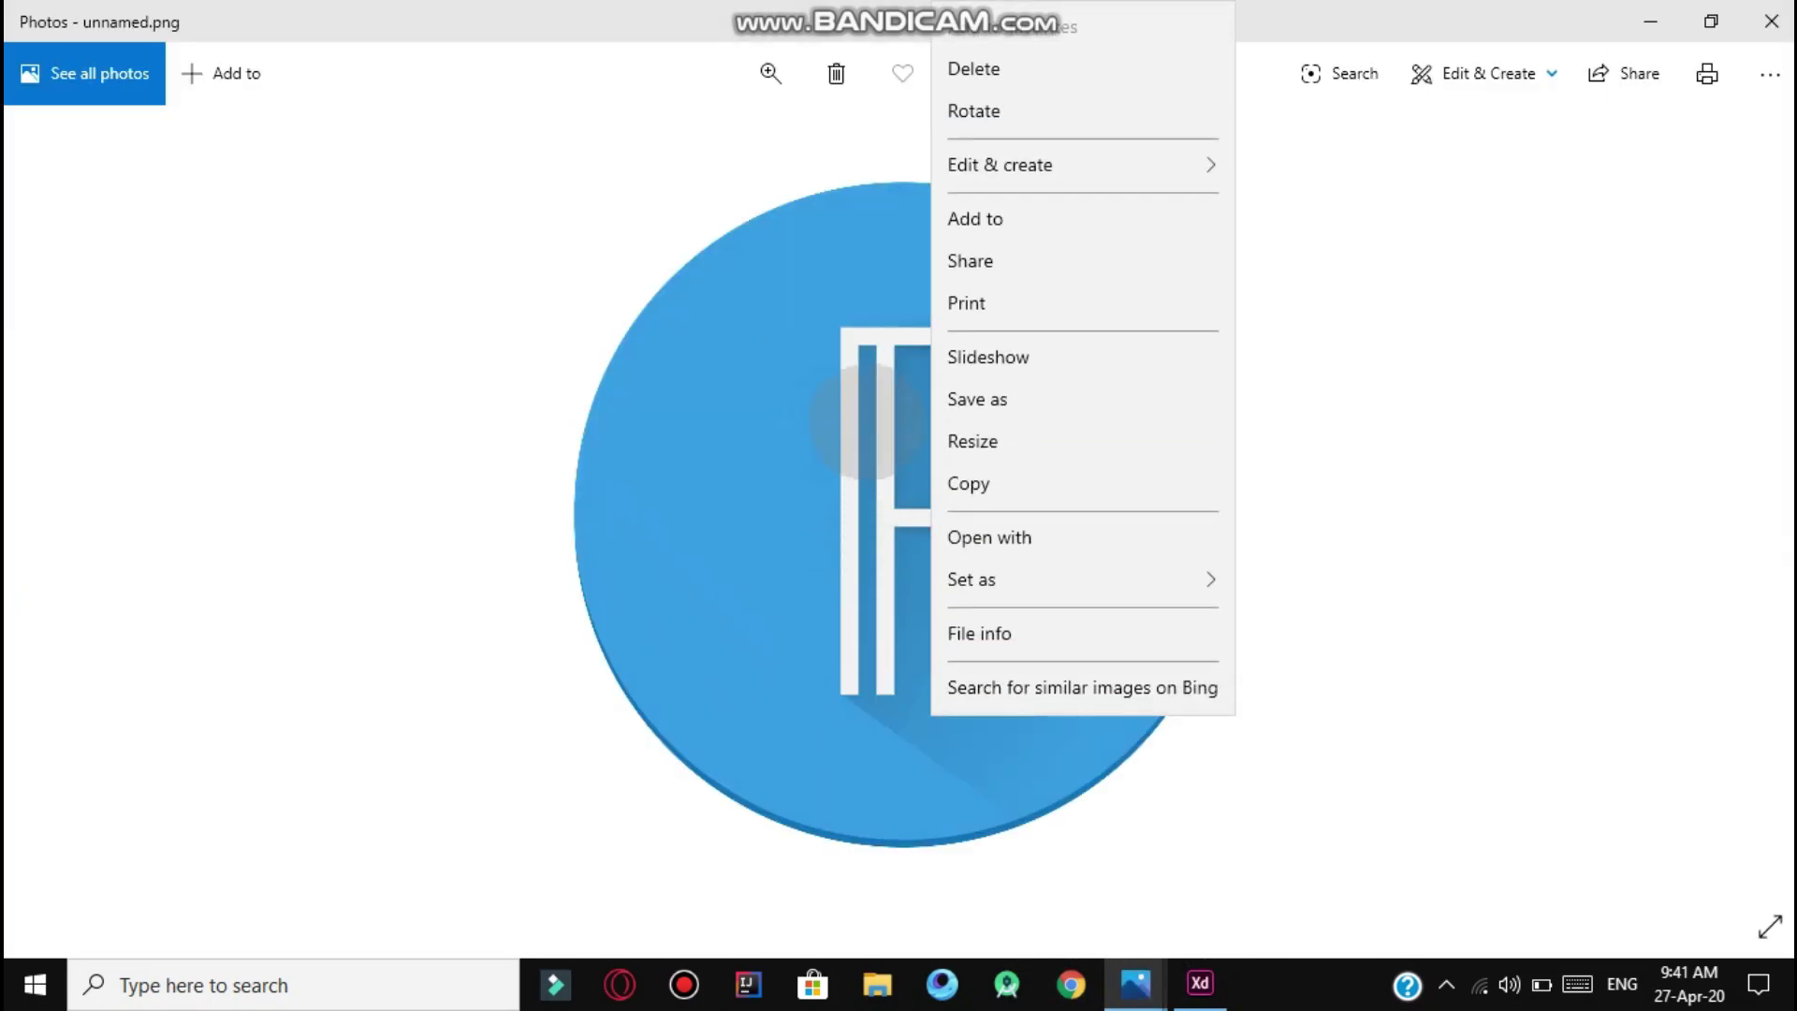
click(818, 450)
right_click(818, 449)
click(890, 486)
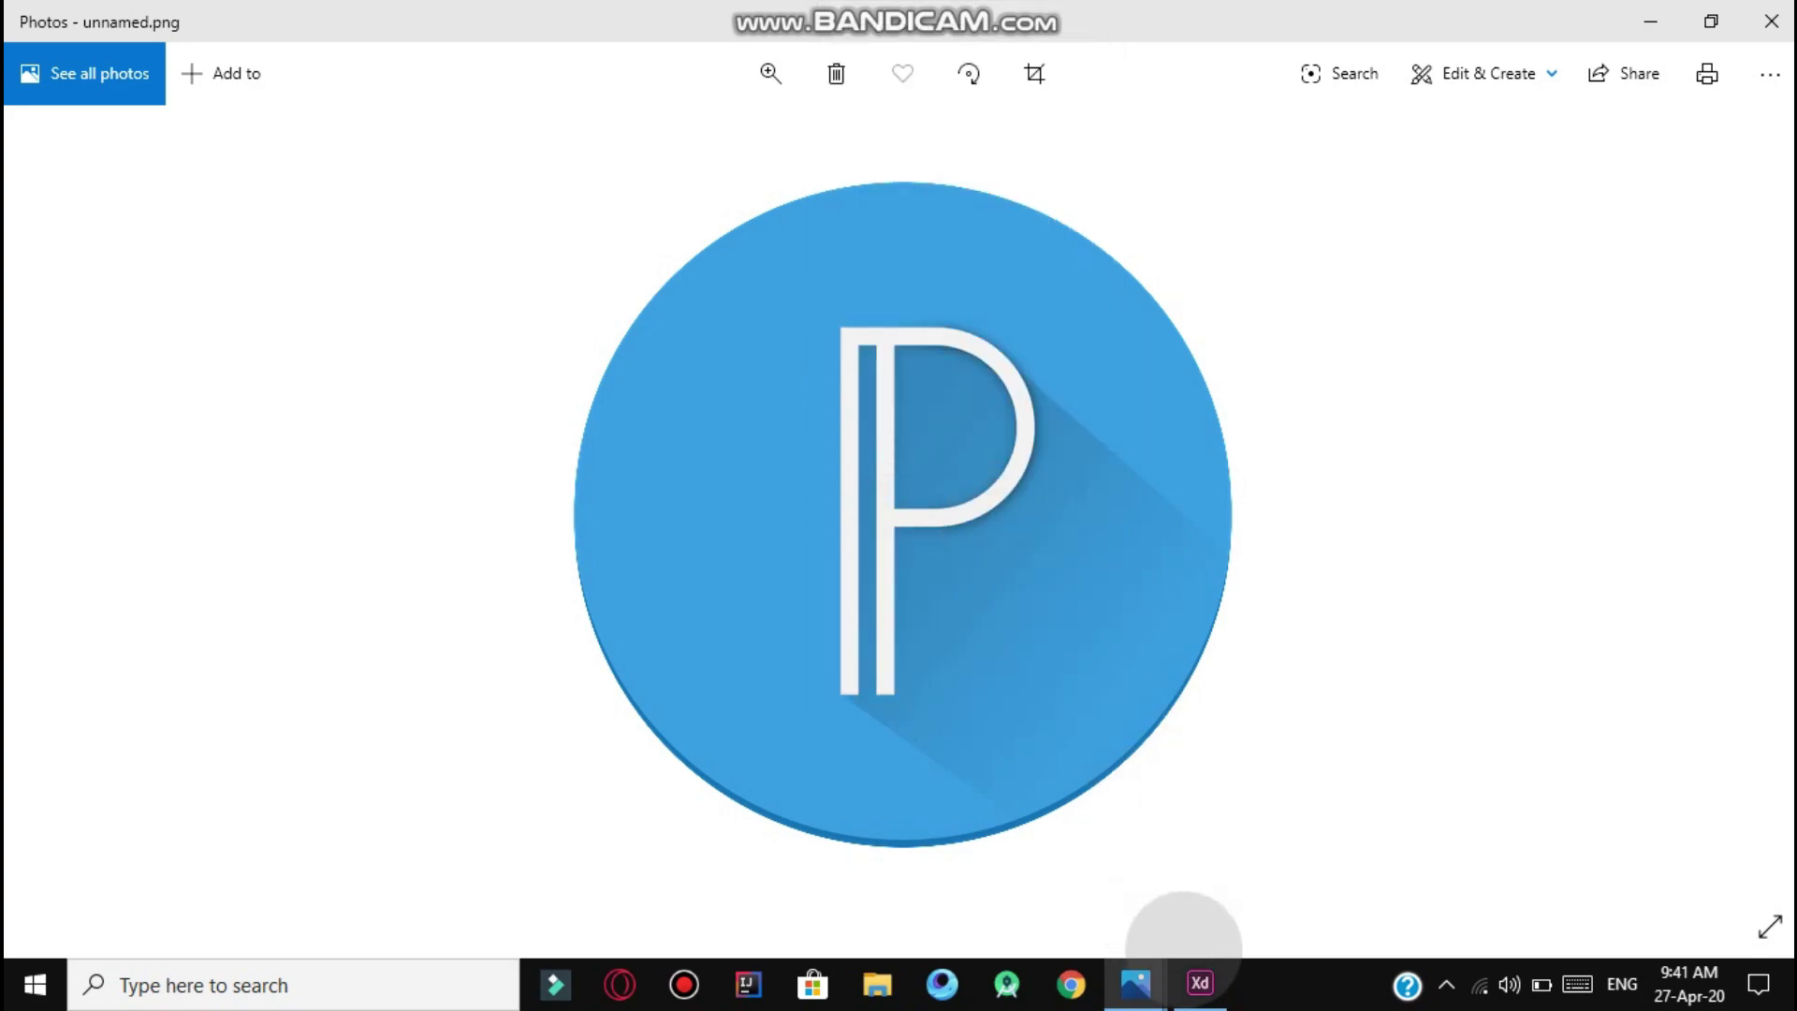
click(1201, 983)
key(ctrl+v)
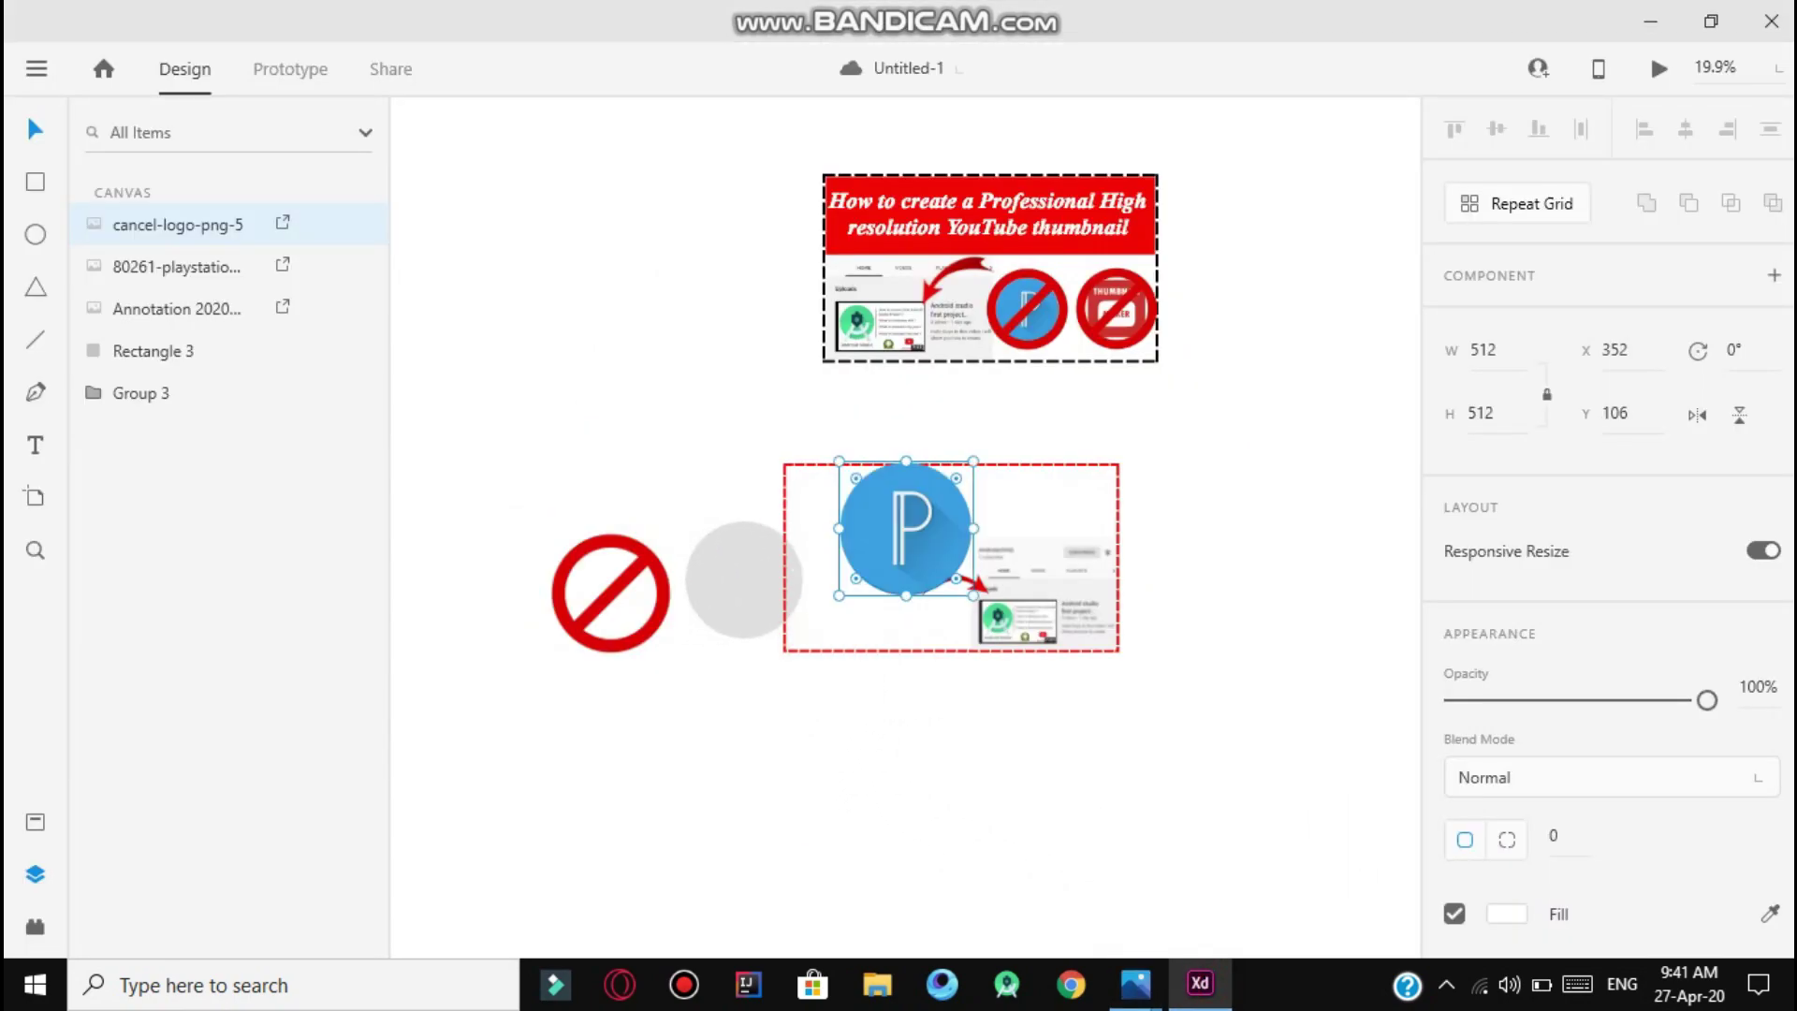
Shrink the blue P logo and place it in the dashed rectangle's lower-left area.
drag(906, 528, 841, 599)
scroll(848, 588, up, 5)
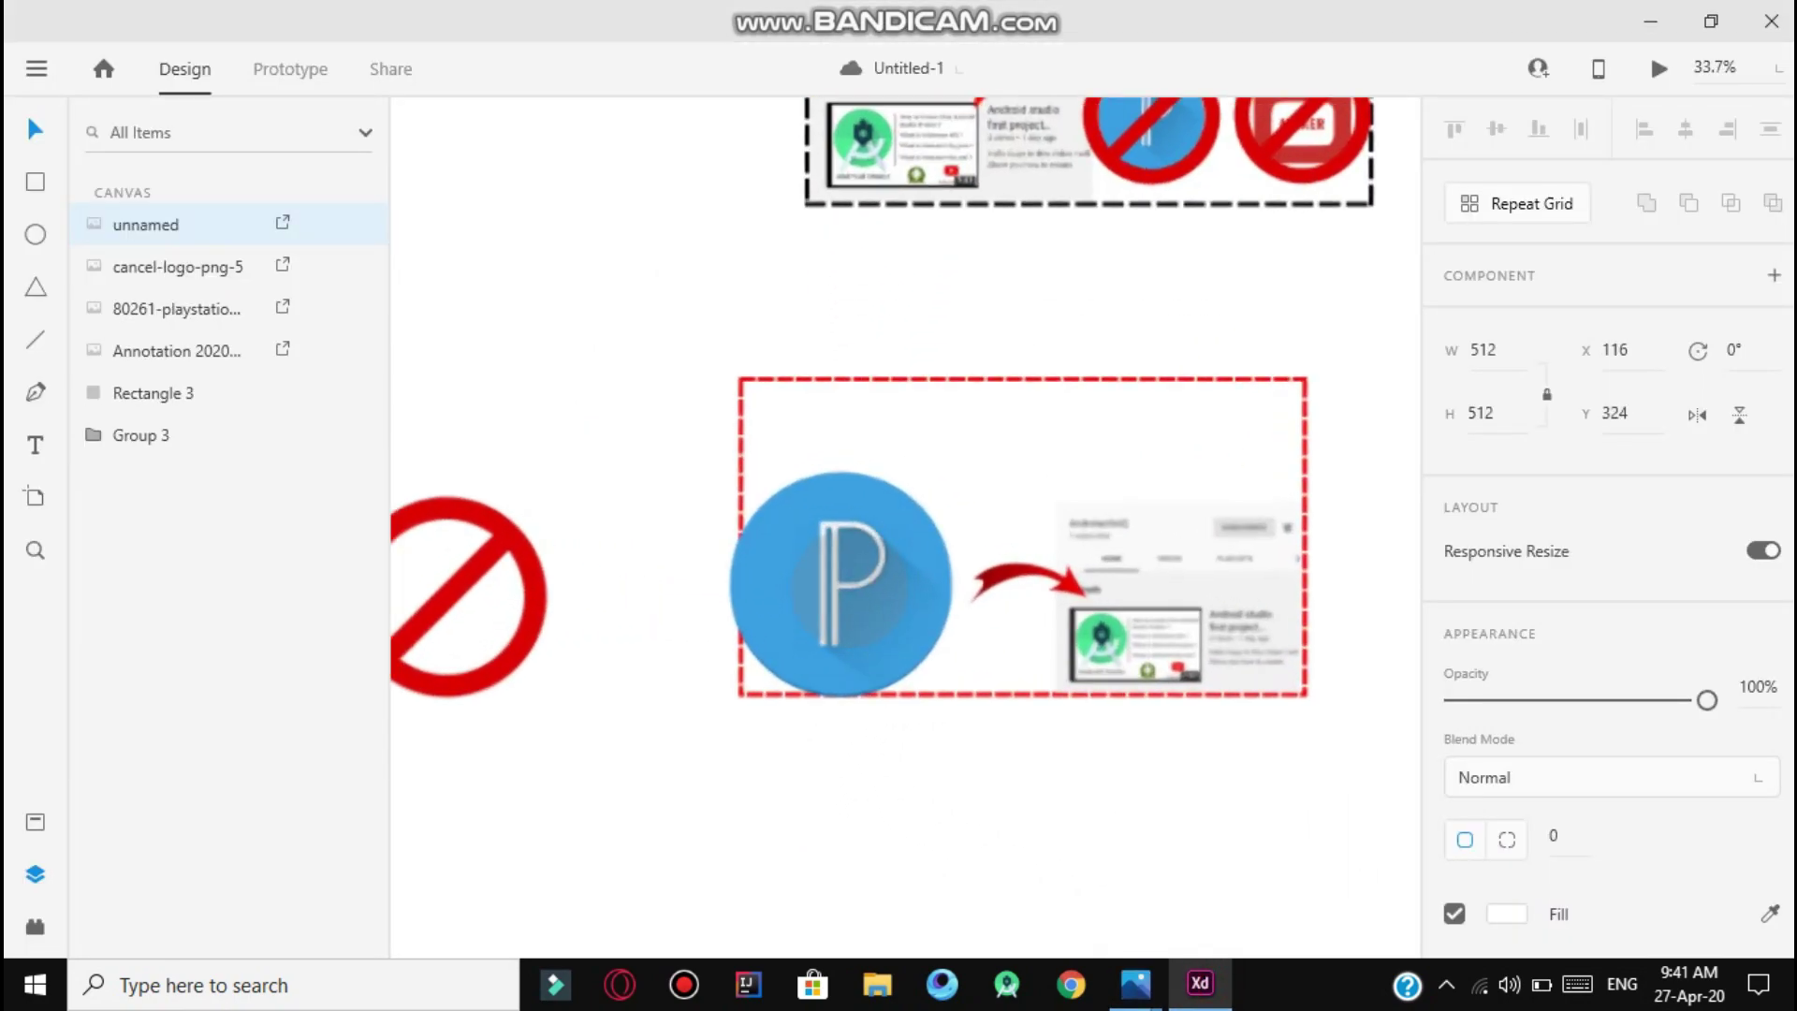
drag(1030, 387, 848, 566)
drag(778, 653, 843, 633)
Bring the red prohibition sign to the front and move it over the blue P logo.
drag(564, 629, 1214, 680)
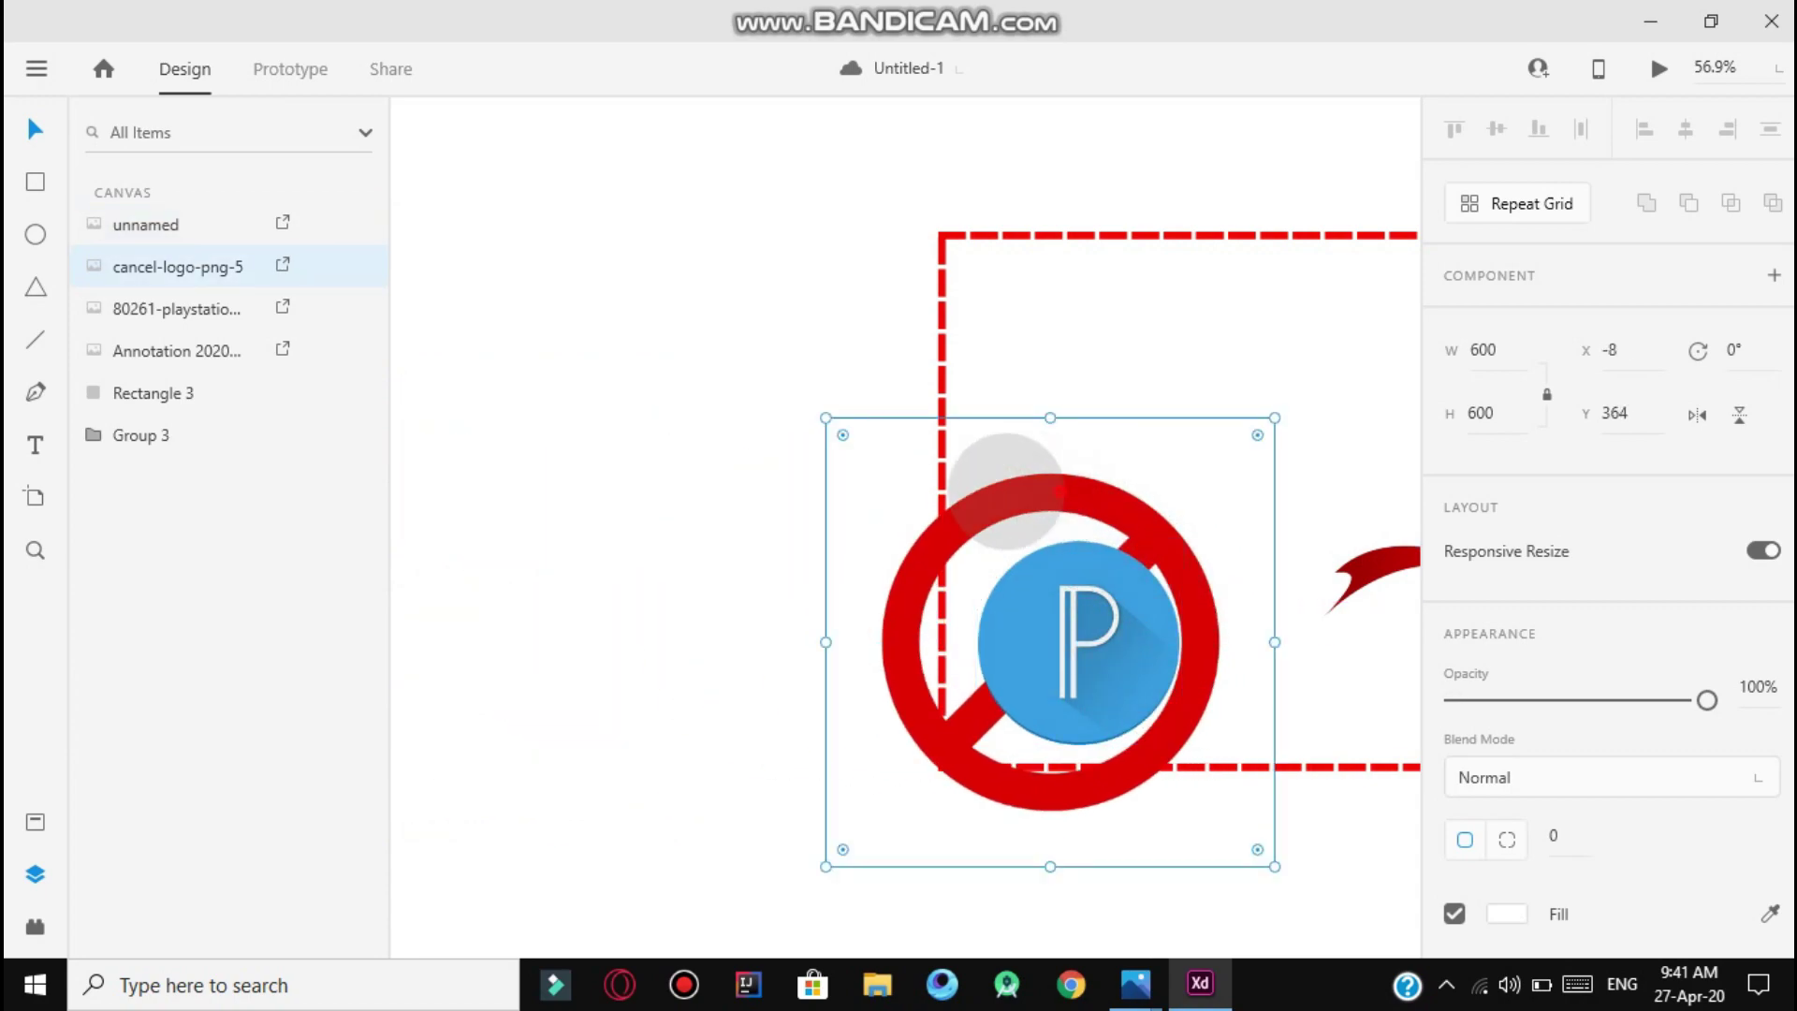
drag(1034, 488, 714, 475)
right_click(715, 475)
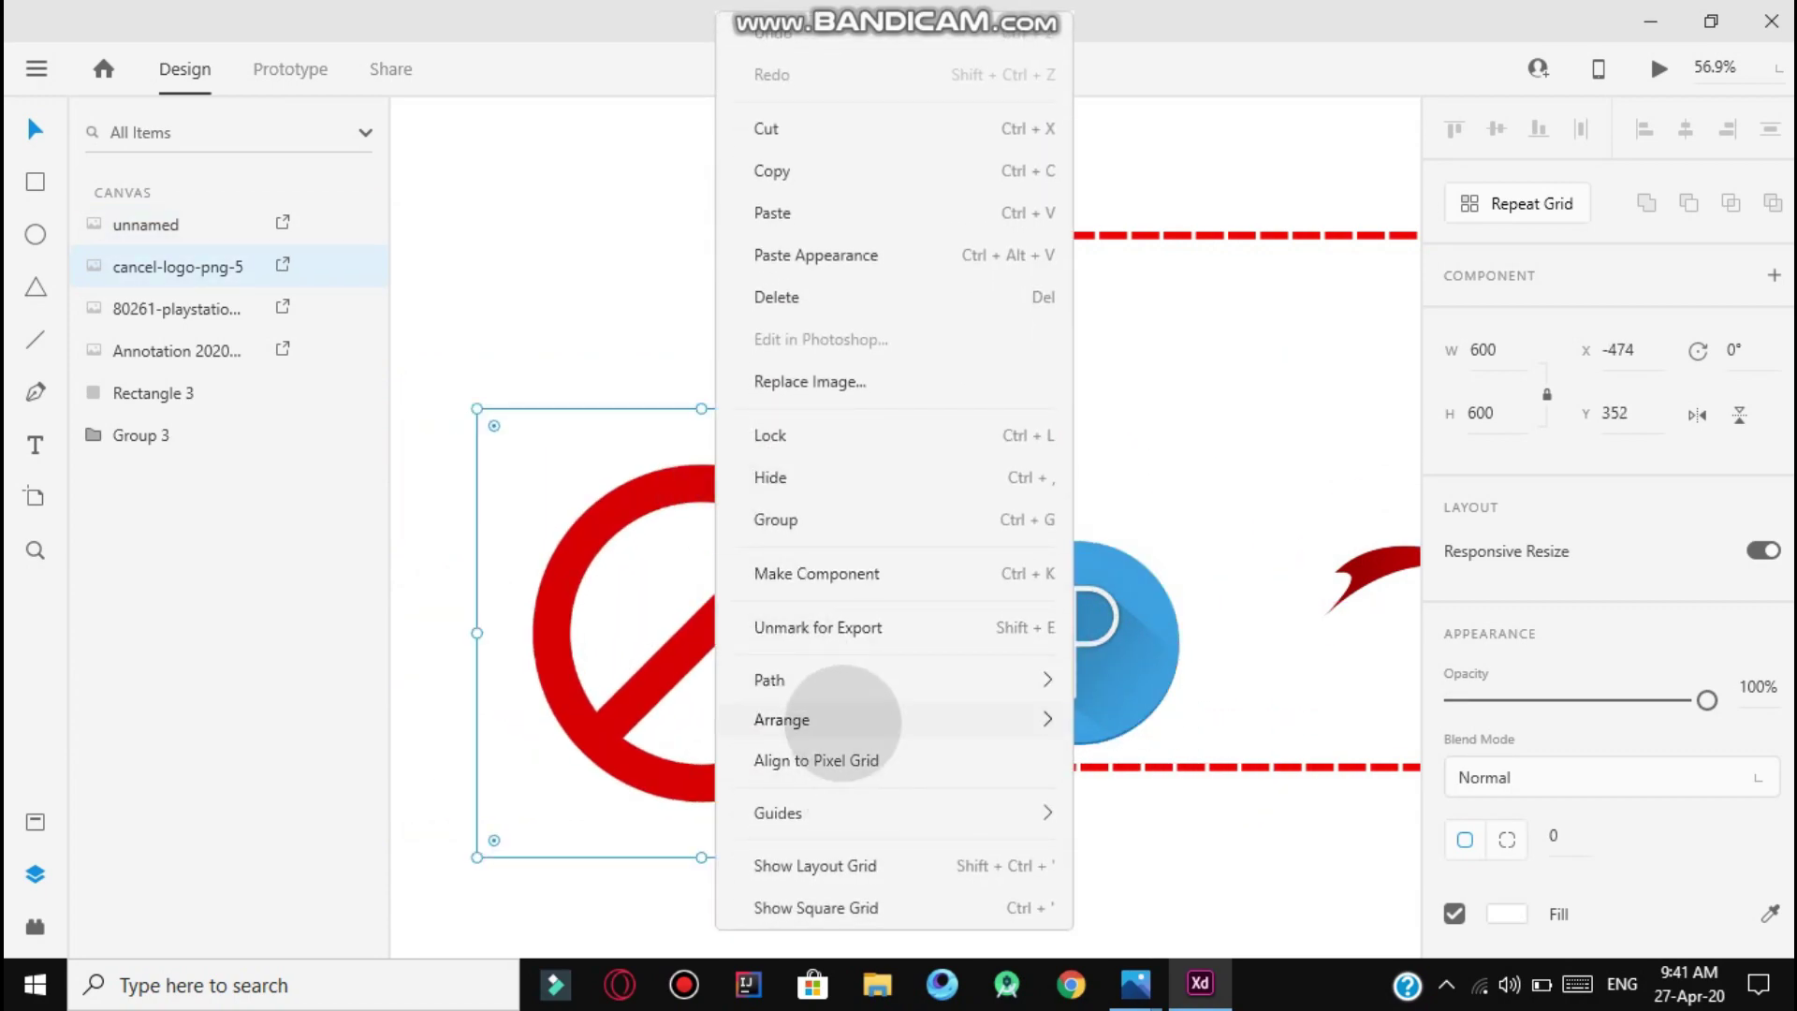
mouse_move(871, 720)
click(1213, 733)
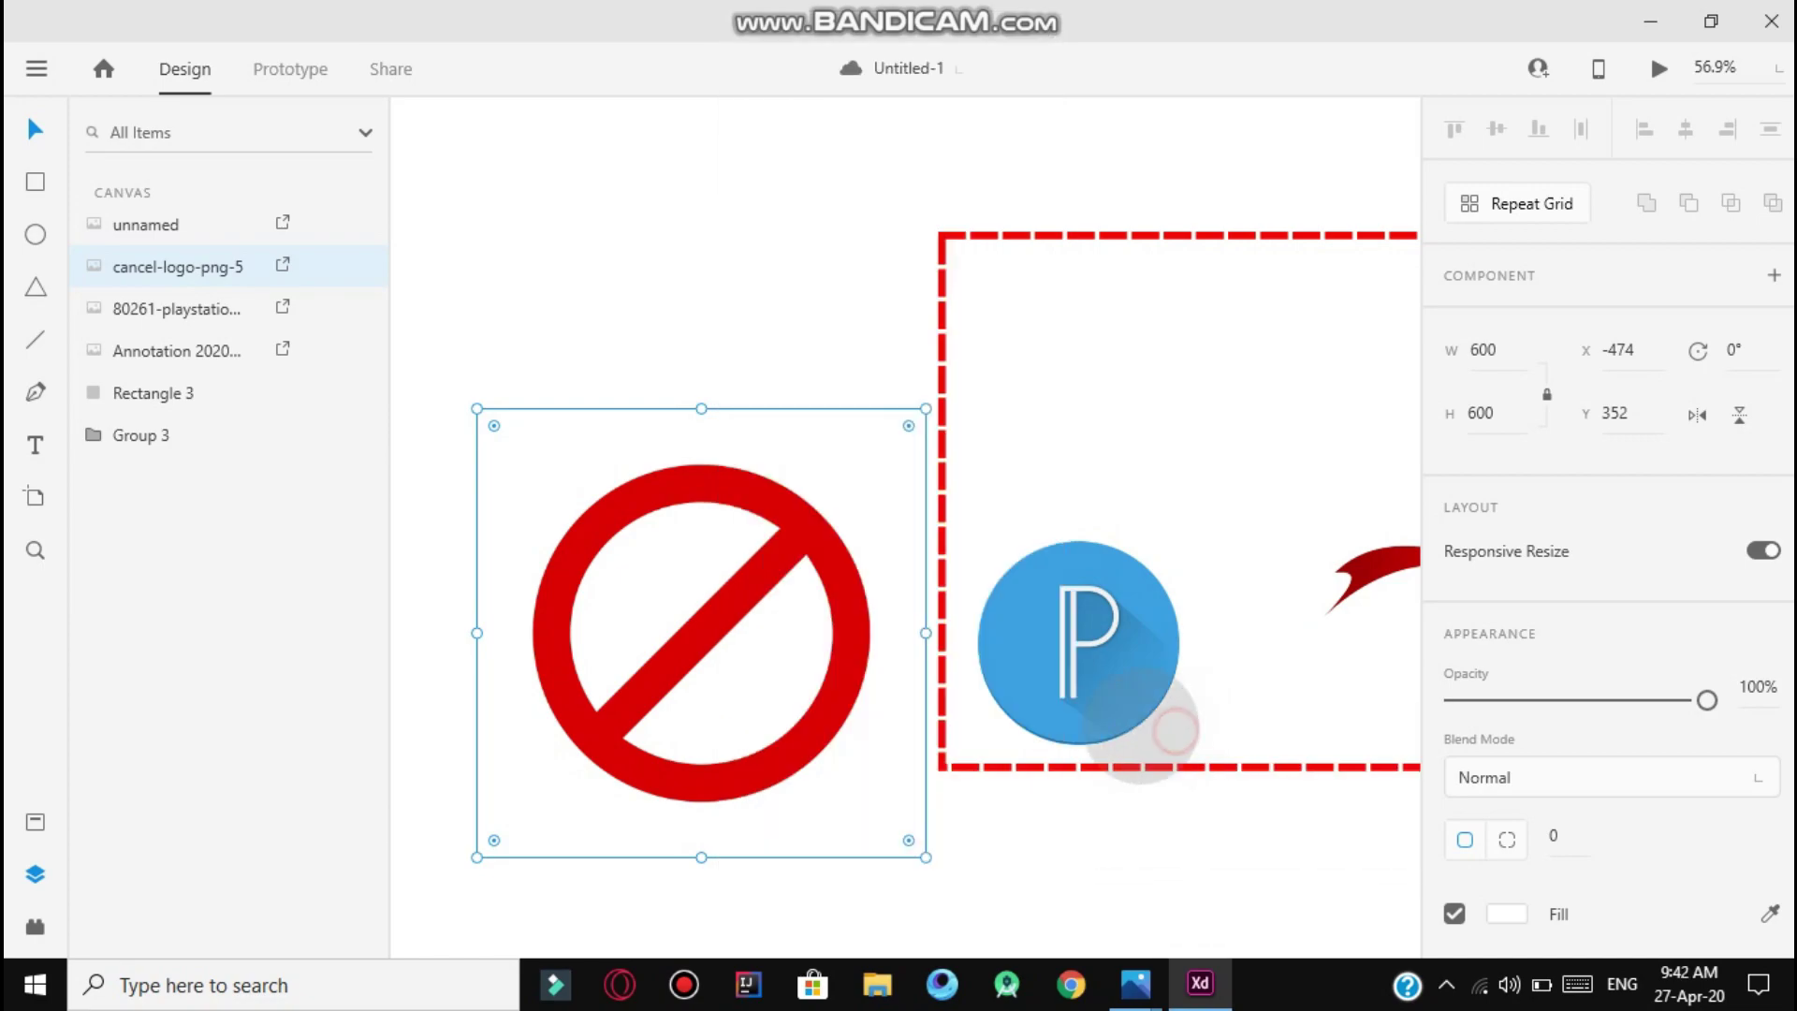
drag(803, 642, 1197, 637)
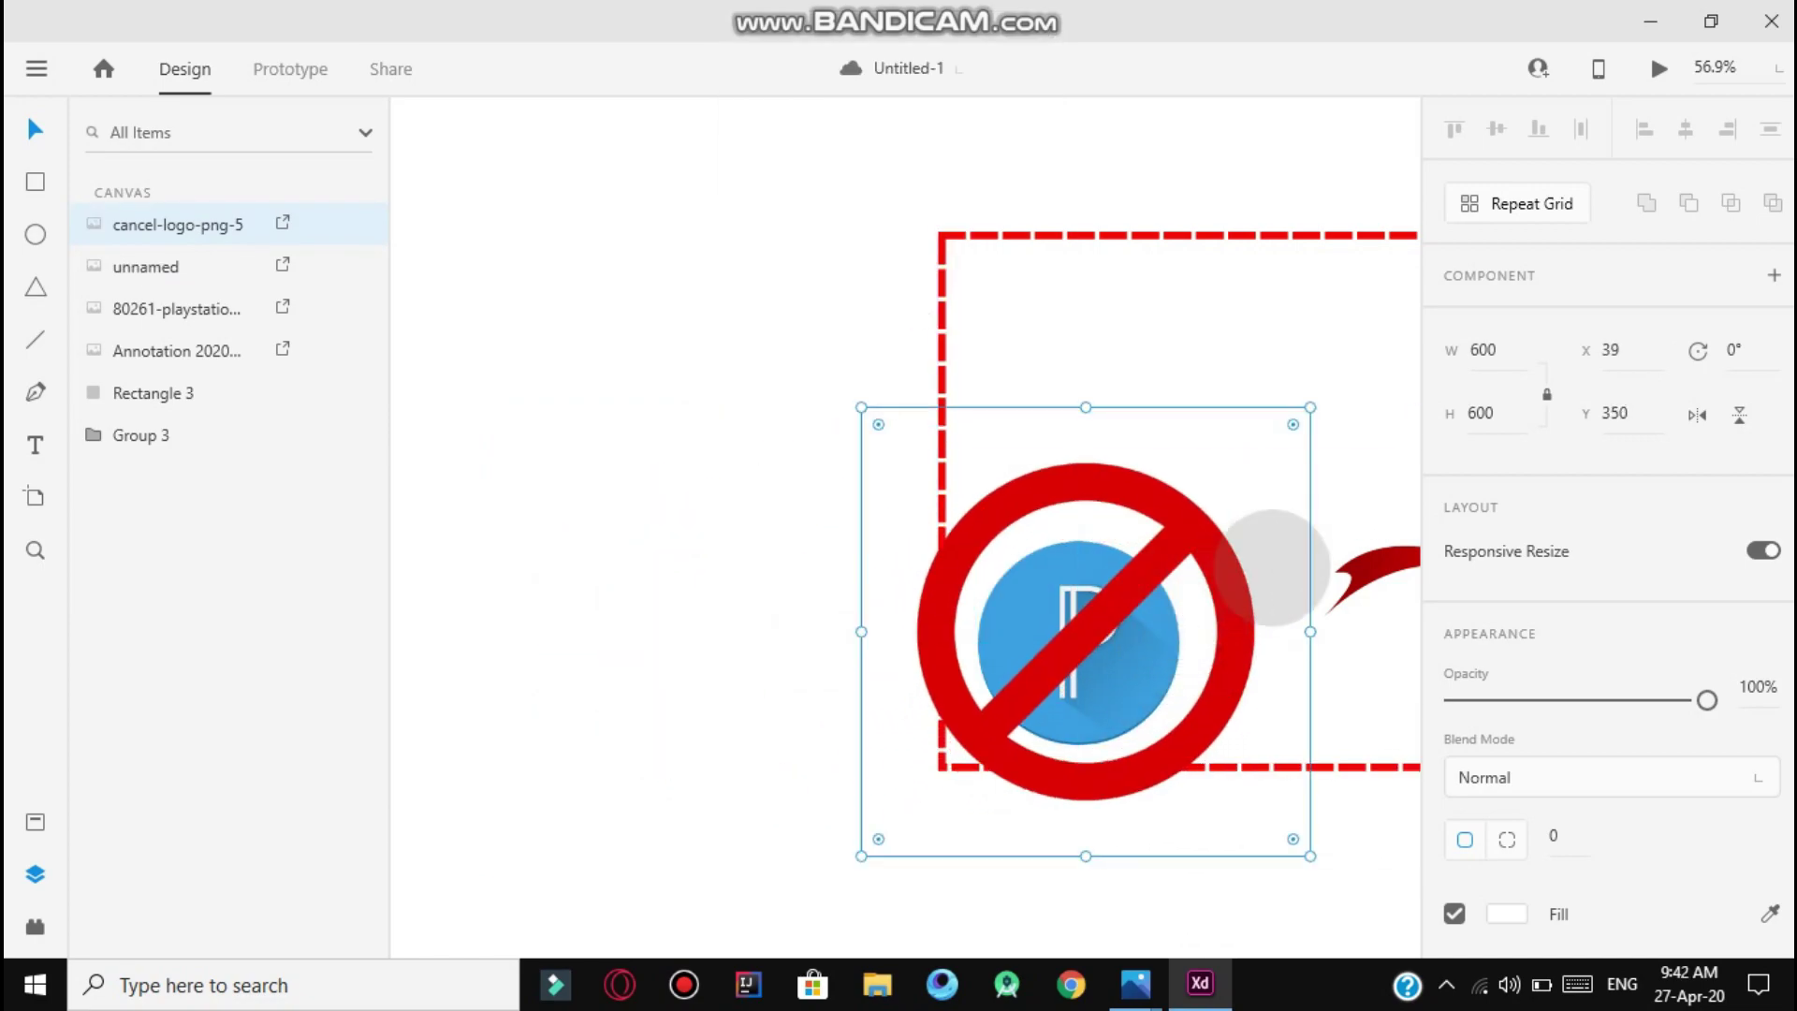
Shrink the prohibition sign and center it on the blue P logo so its ring fits around the logo.
drag(1311, 407, 1069, 648)
drag(1016, 714, 1131, 613)
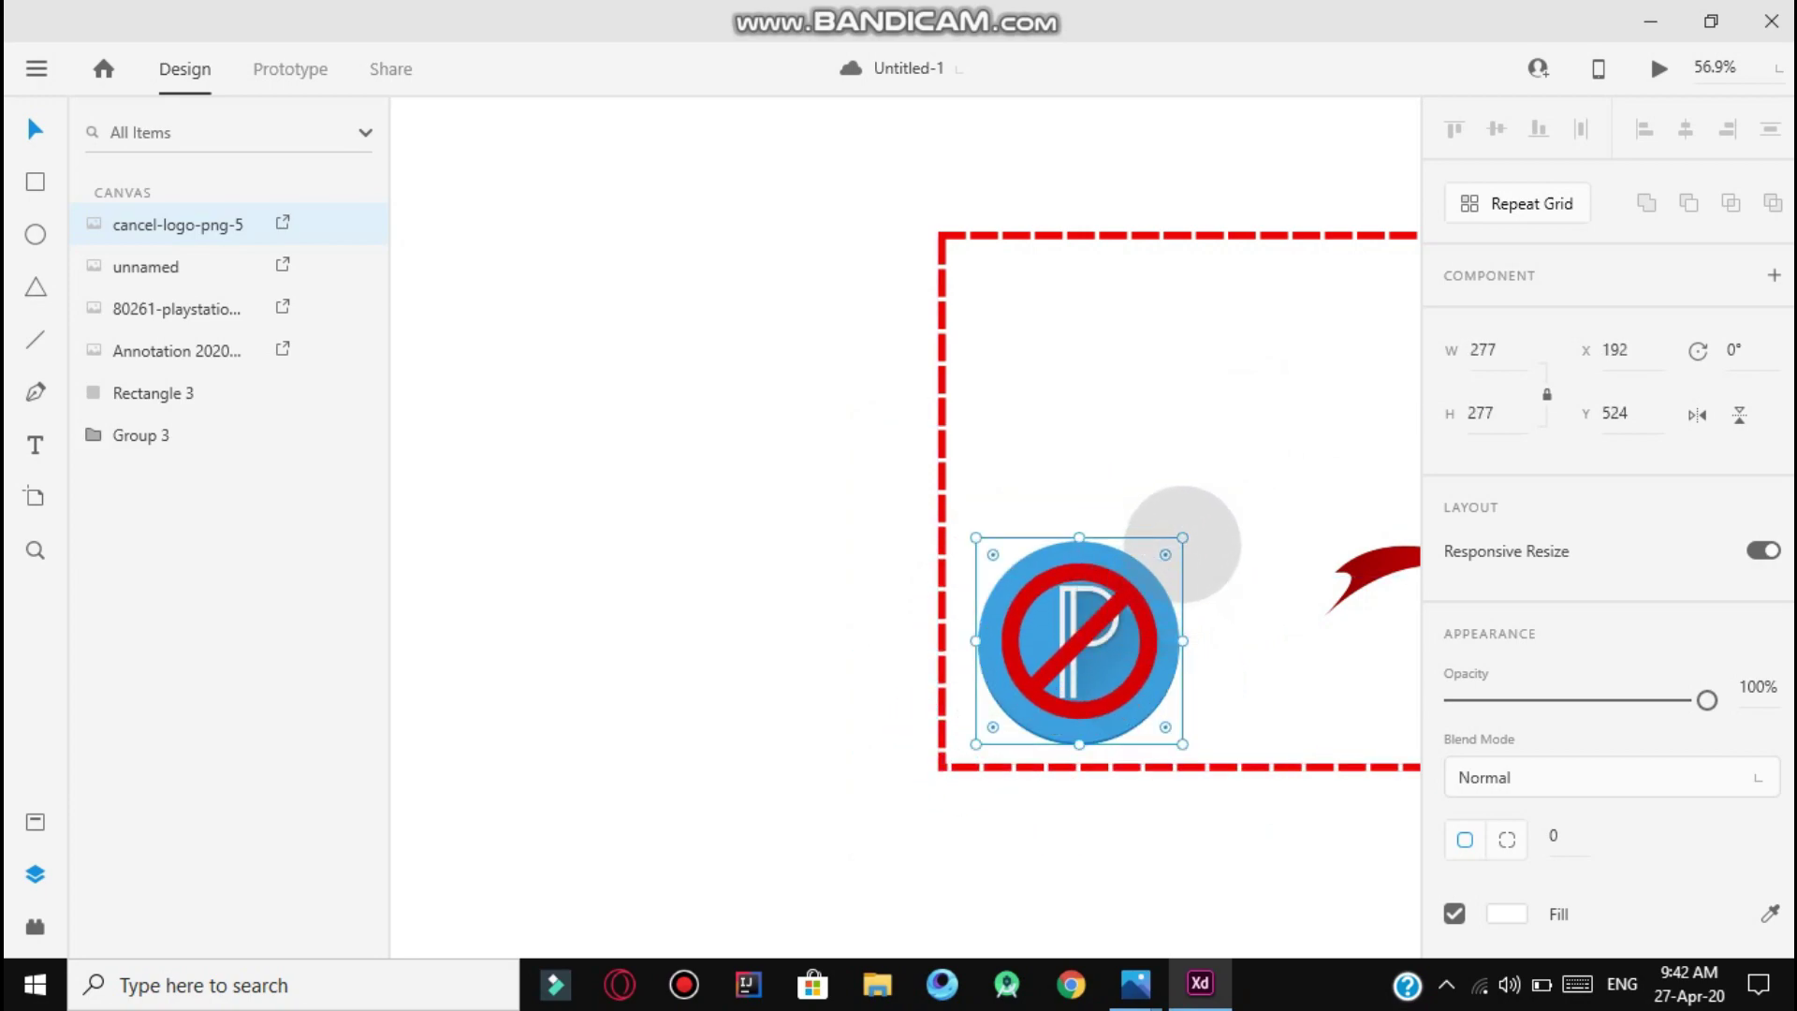
drag(1183, 538, 1228, 502)
drag(1168, 599, 1153, 614)
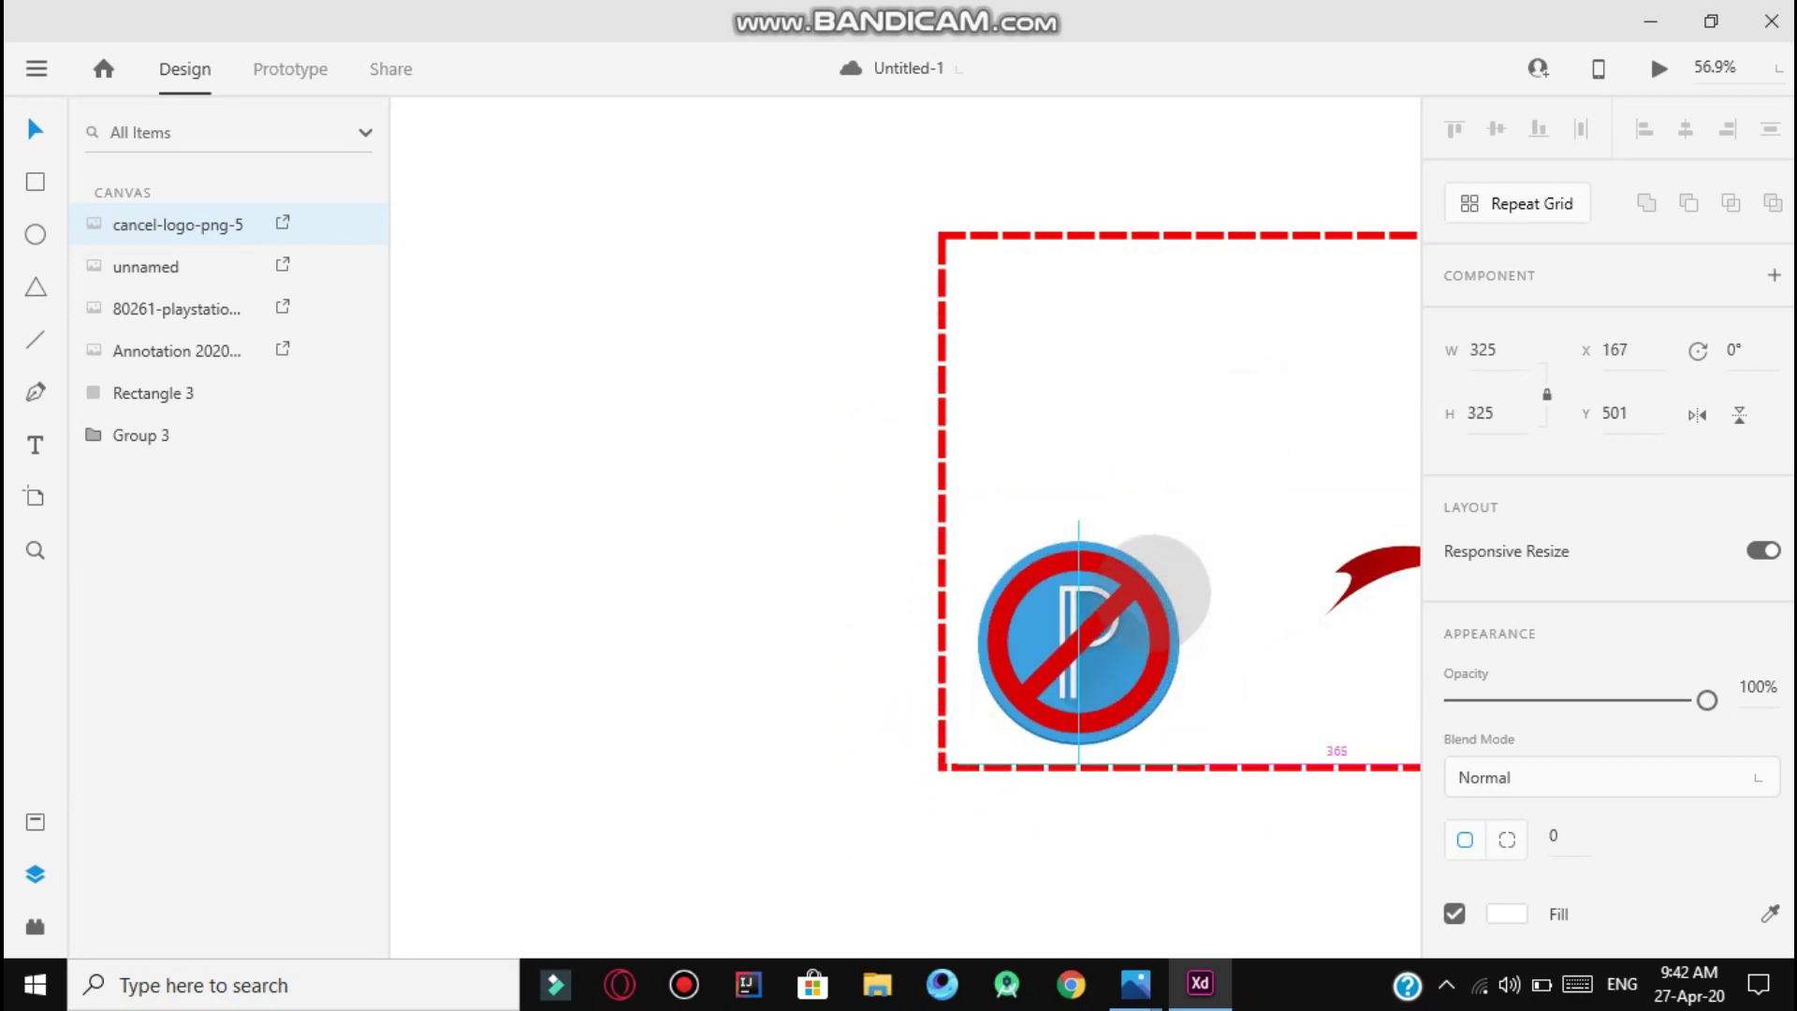
drag(1204, 522, 1240, 473)
drag(1144, 612, 1133, 622)
click(709, 717)
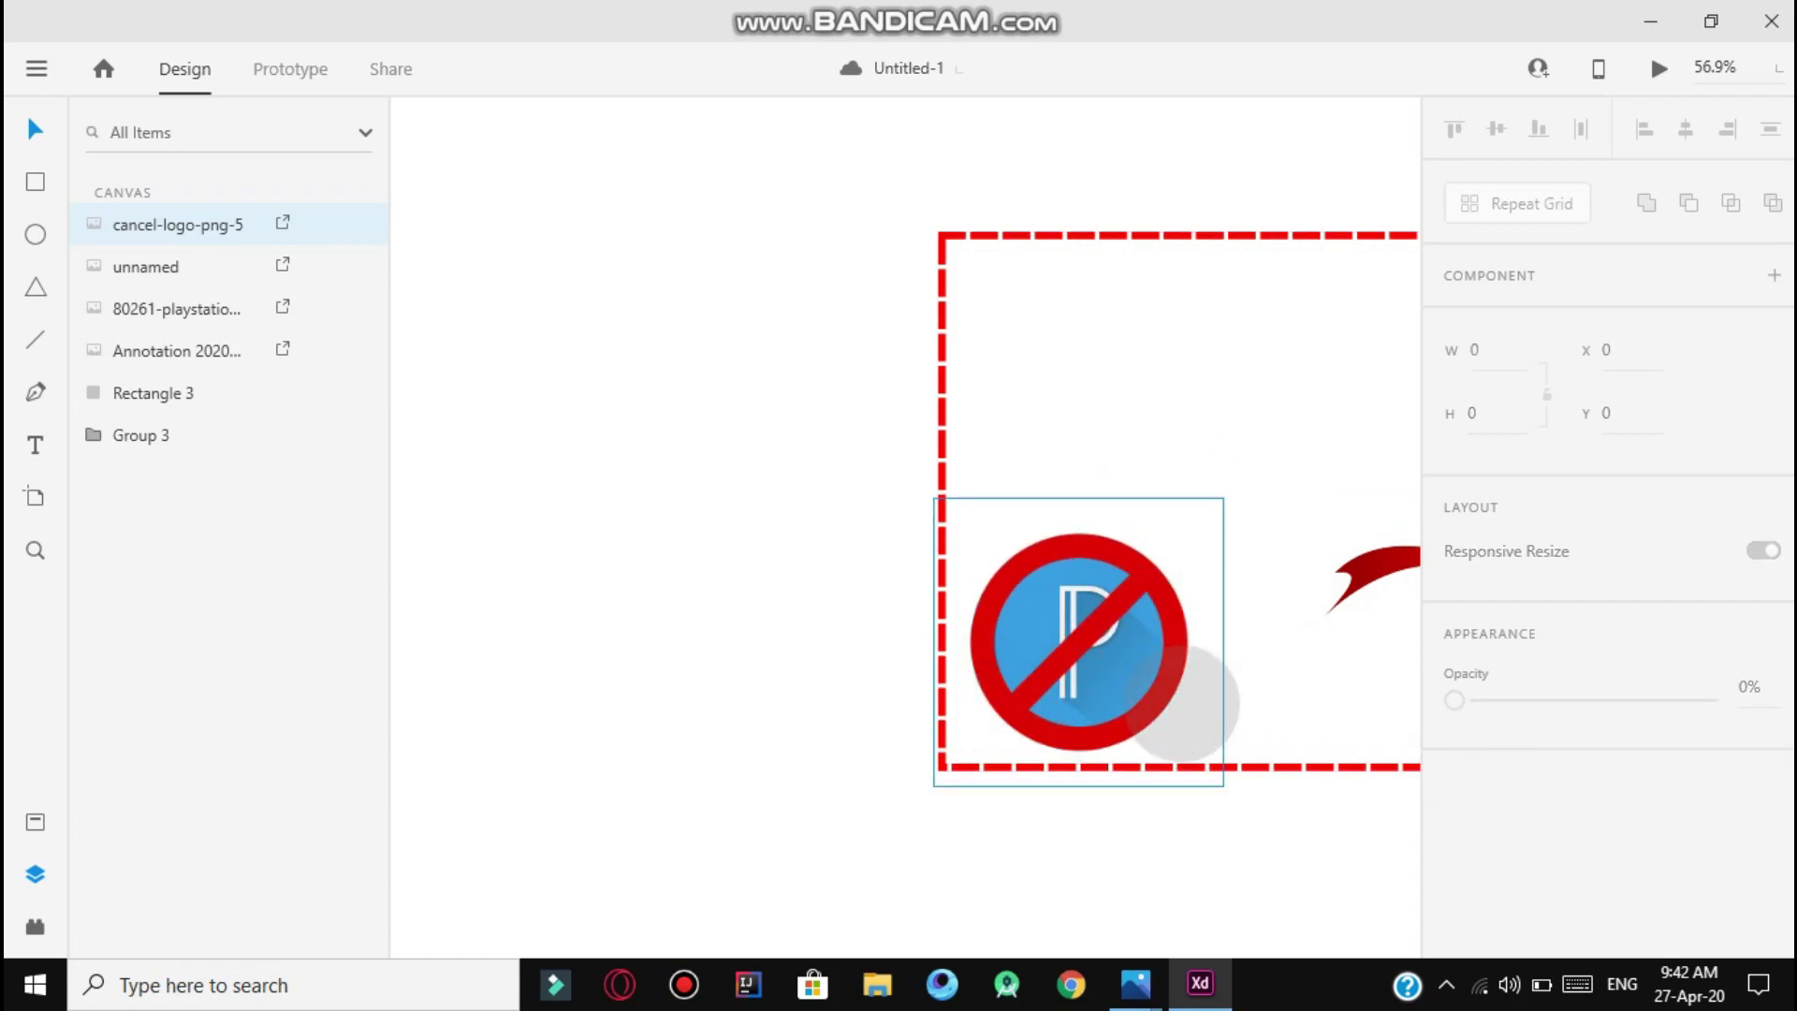
Switch to Photos, copy the red Thumbnail Maker logo and paste it onto the Adobe XD canvas.
scroll(1182, 702, down, 3)
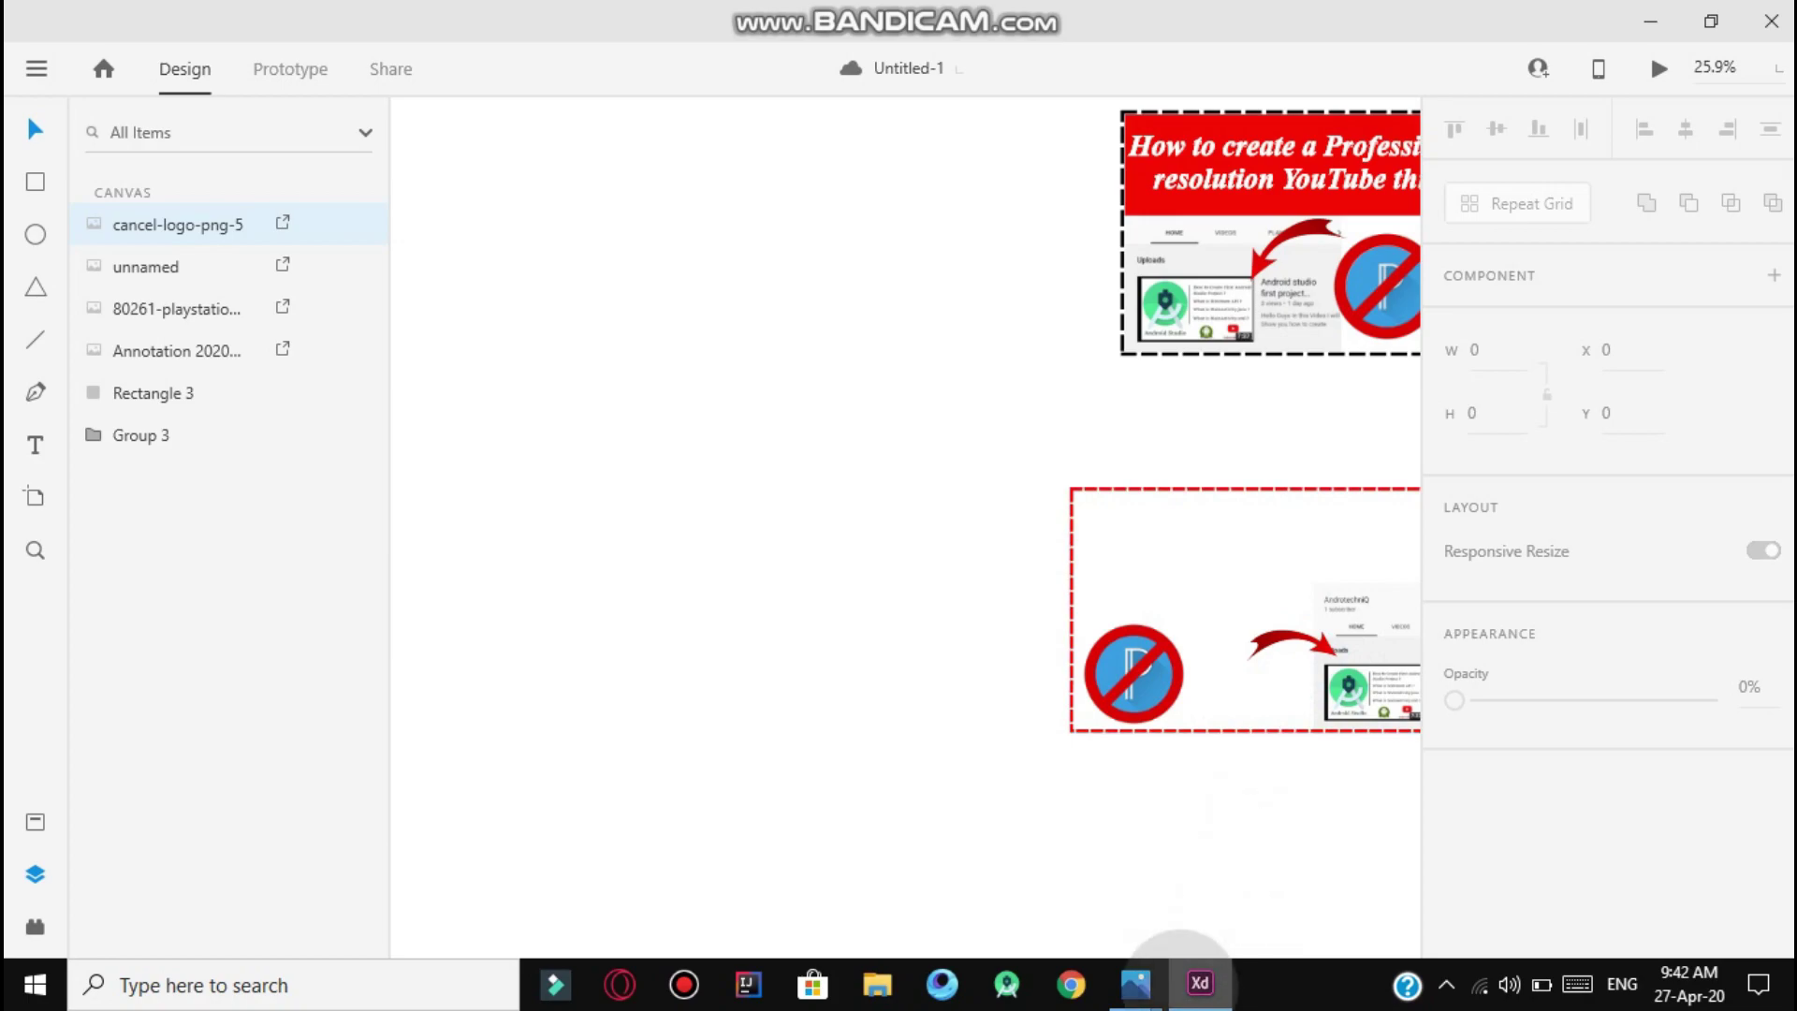
click(1147, 978)
click(1591, 871)
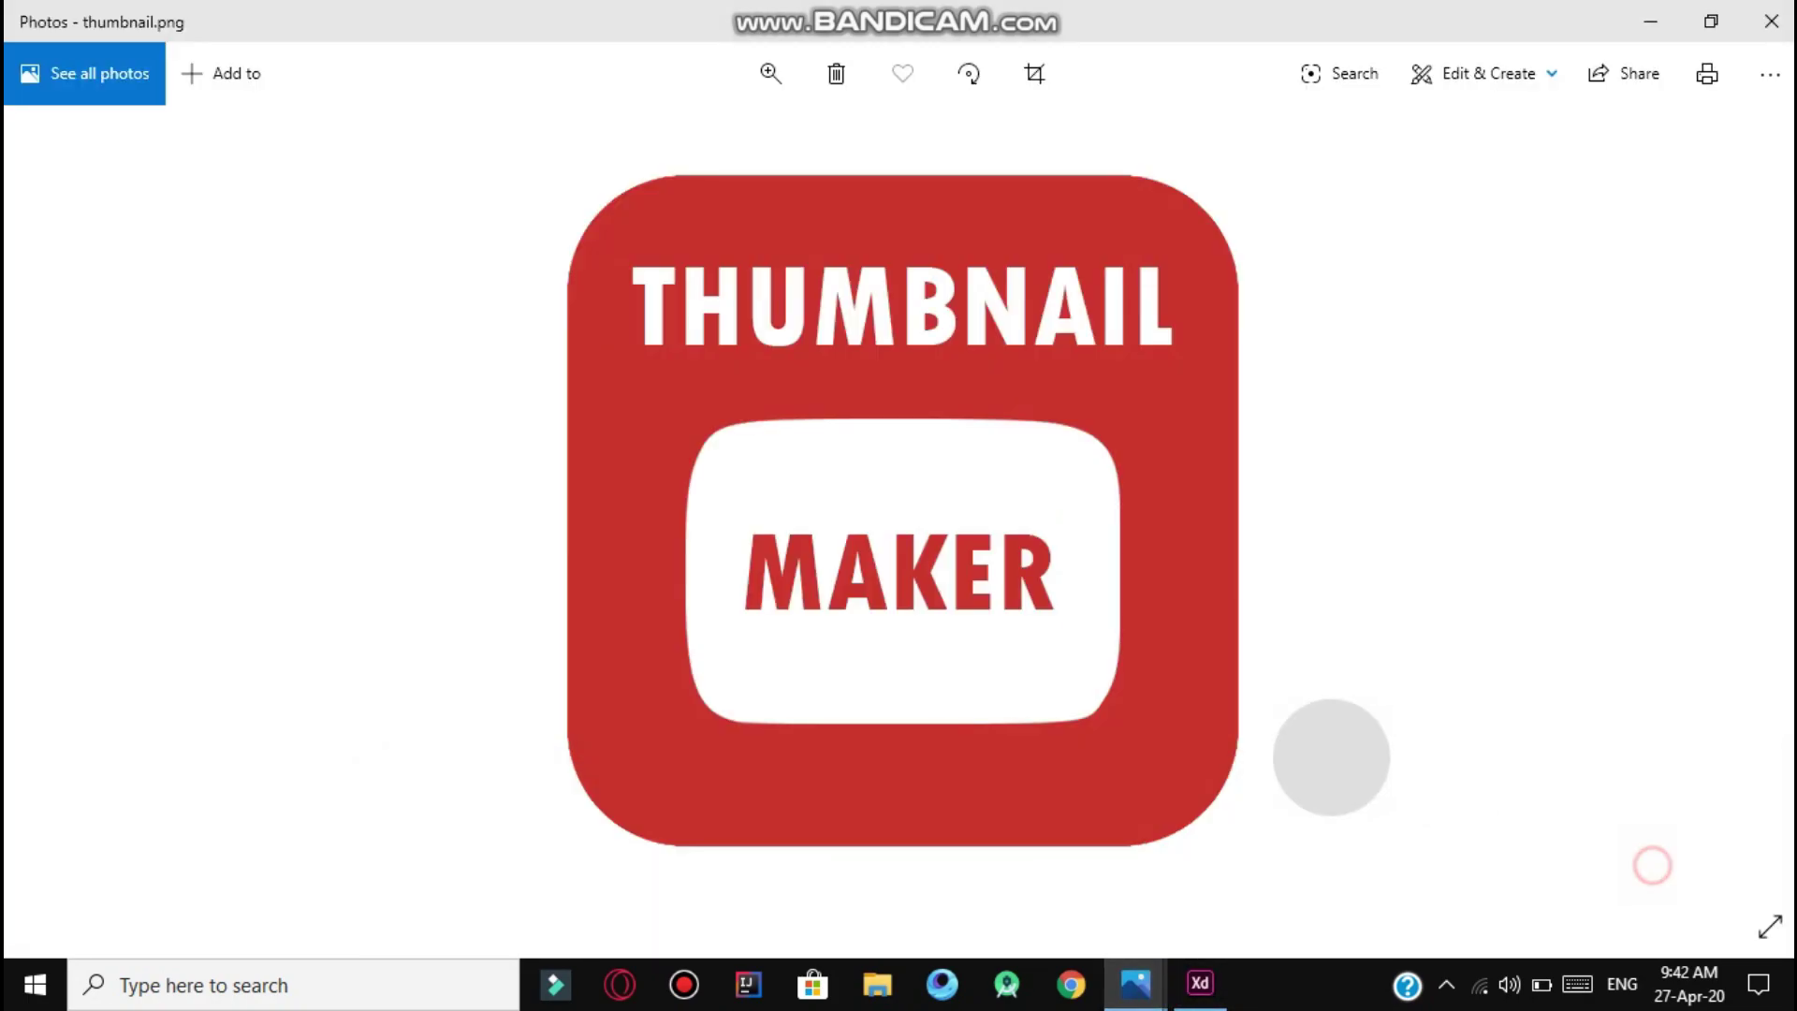
right_click(969, 510)
click(1036, 485)
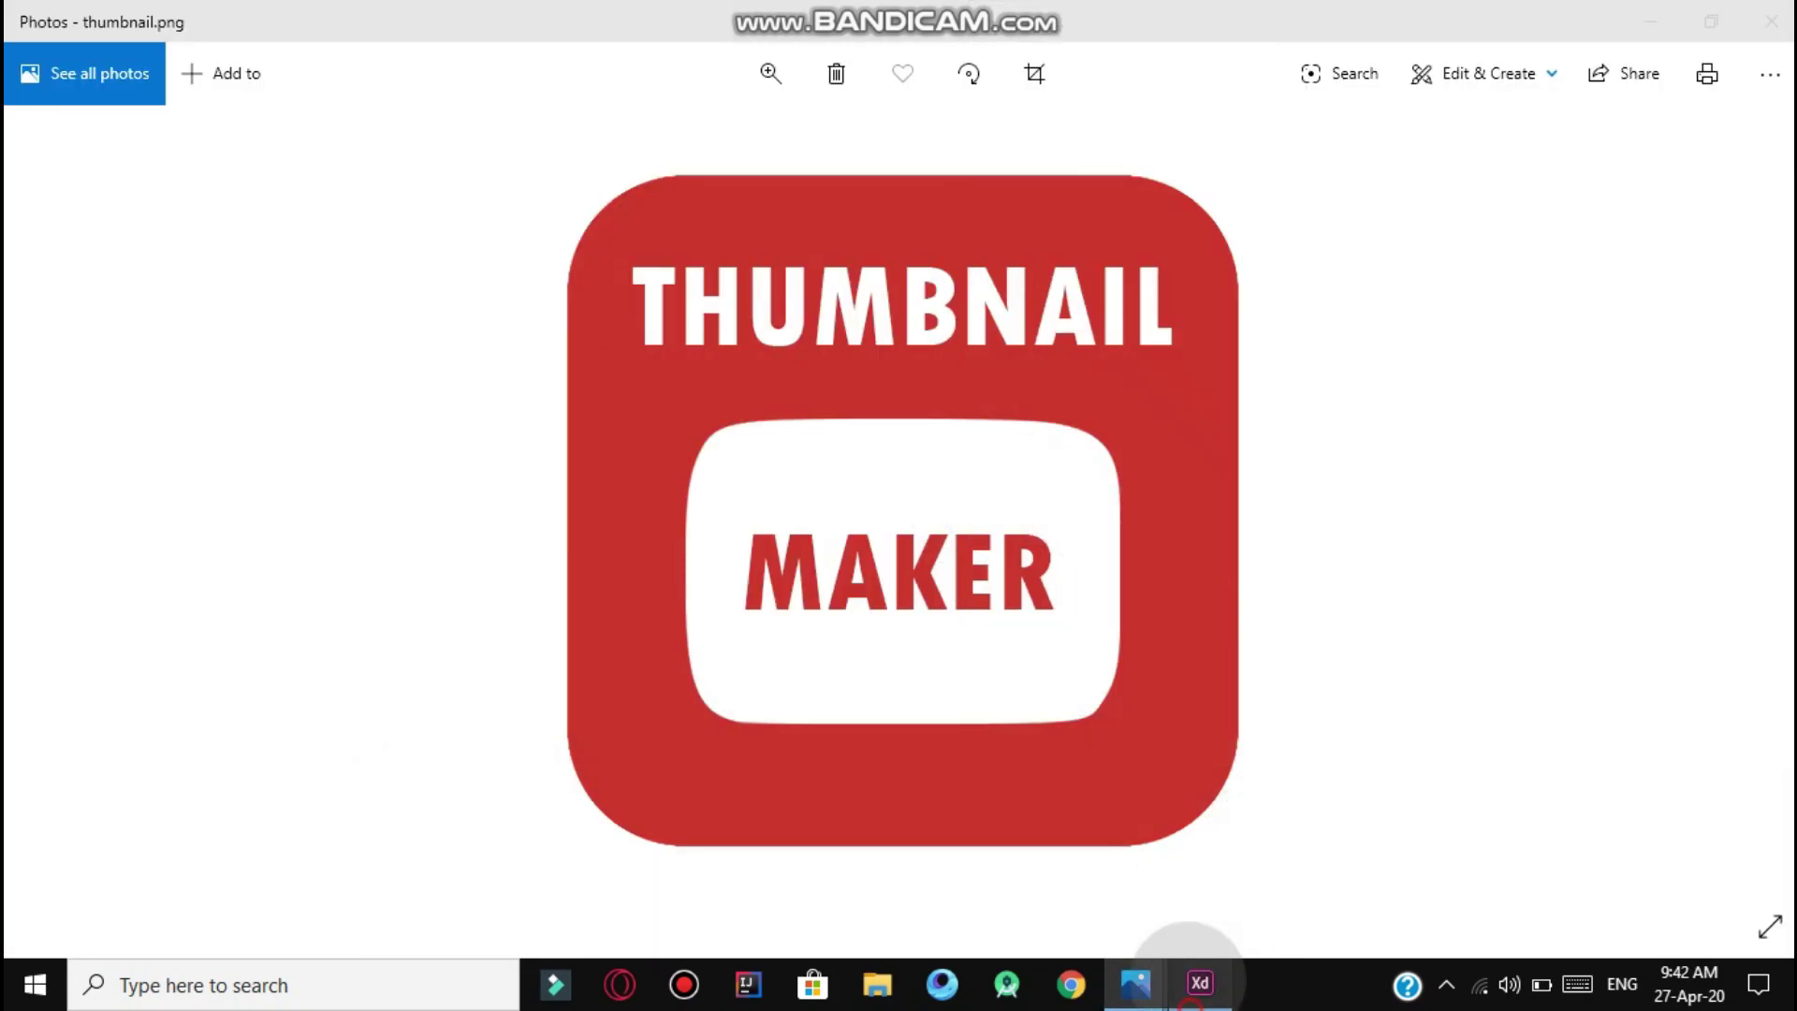
click(1188, 1000)
key(ctrl+v)
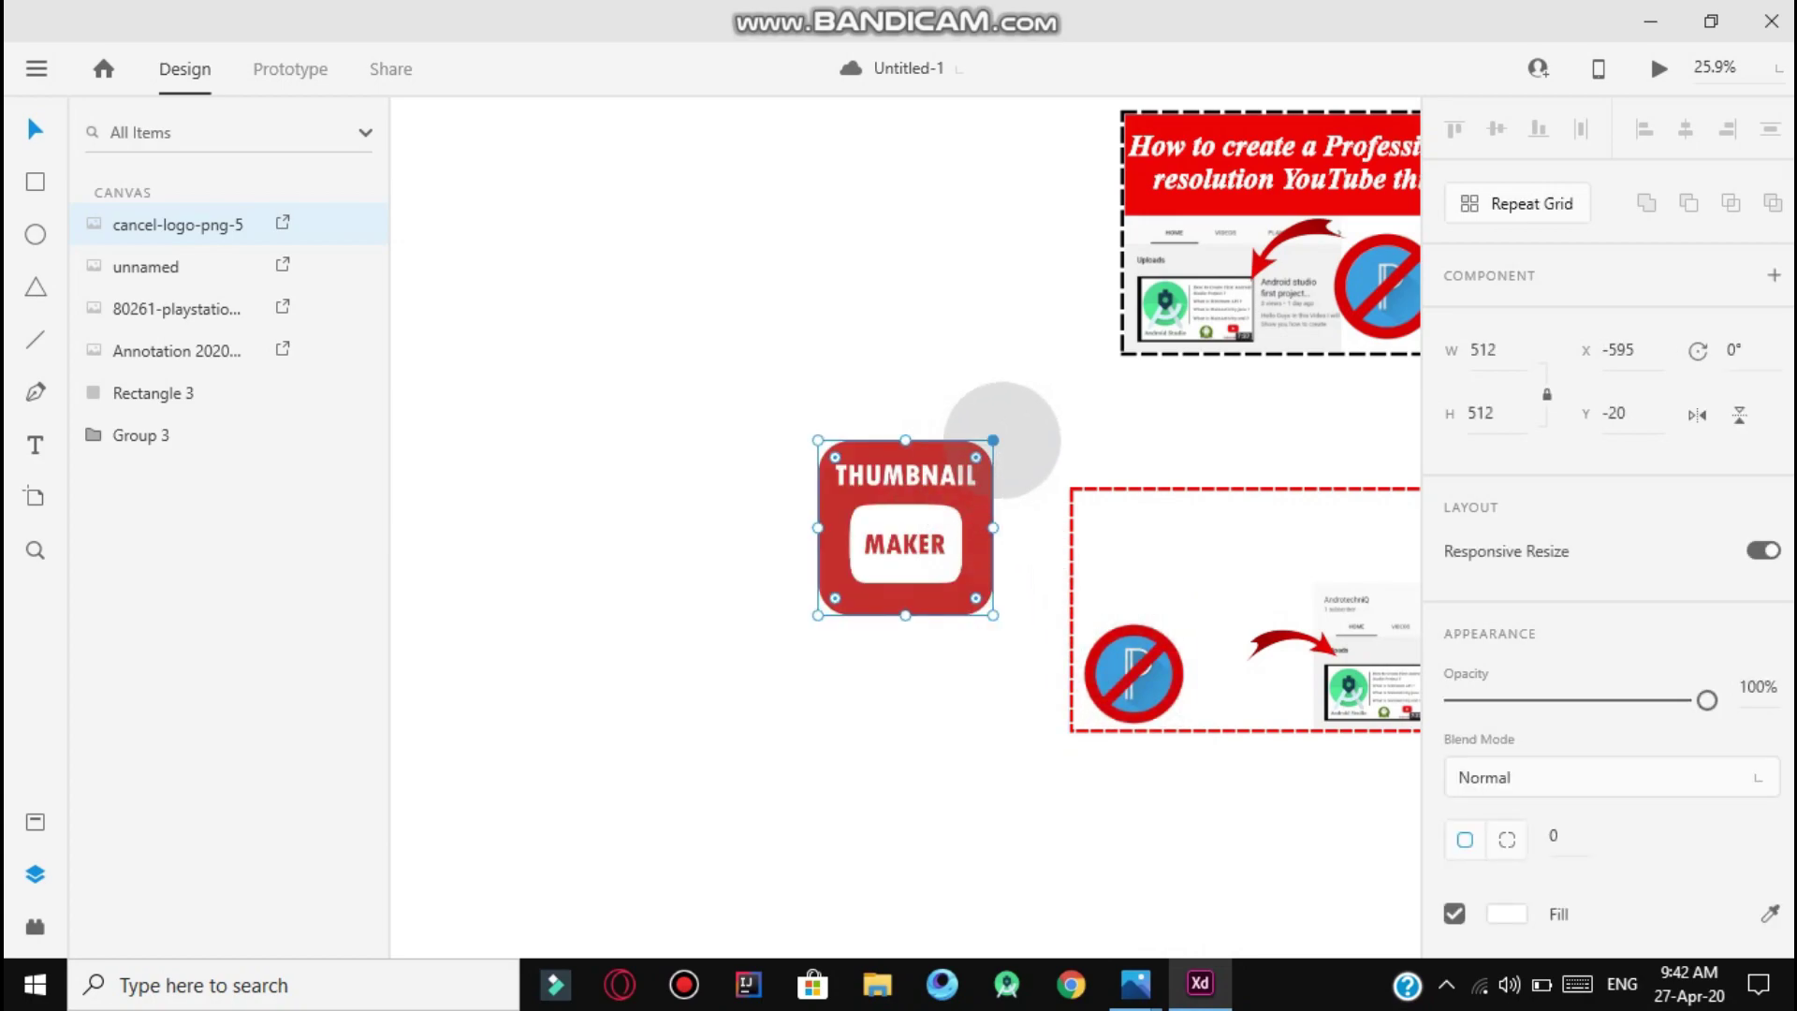
Shrink the Thumbnail Maker logo to about 257 by 257 beside the crossed-out P logo and bring the red arrow to the front.
drag(993, 440, 1237, 668)
scroll(1291, 717, up, 4)
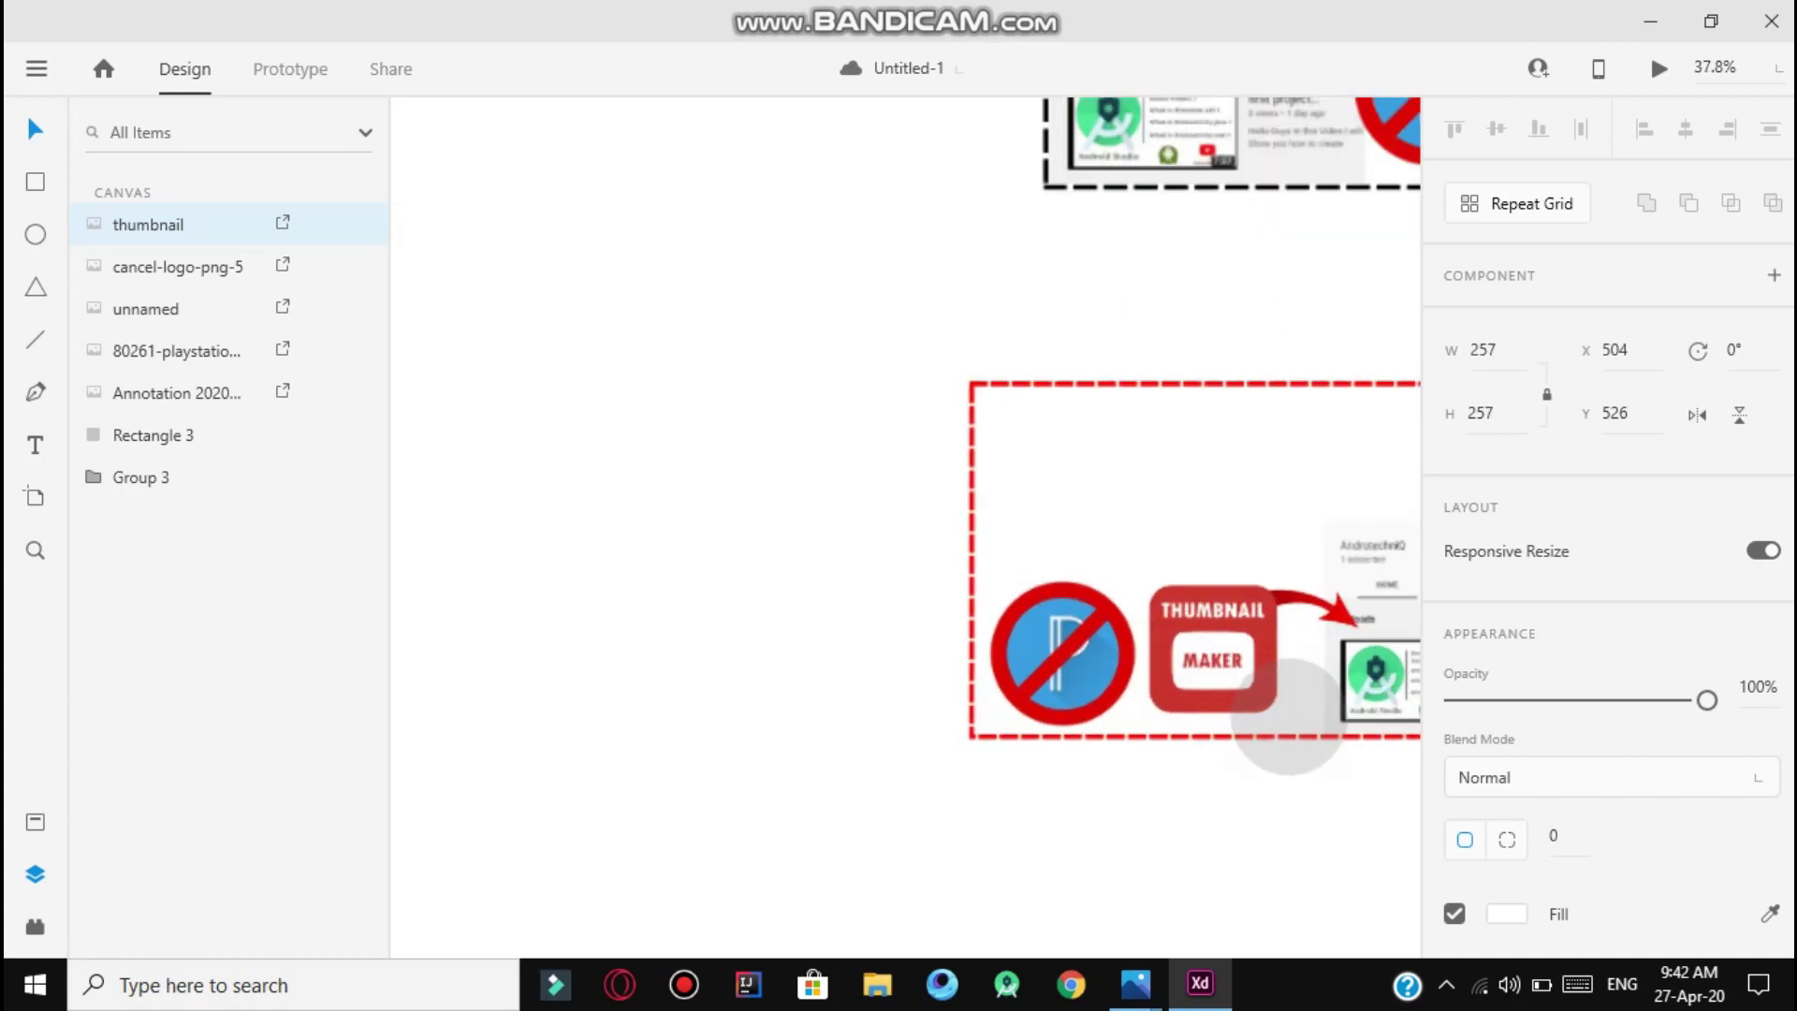
right_click(1352, 533)
mouse_move(1444, 722)
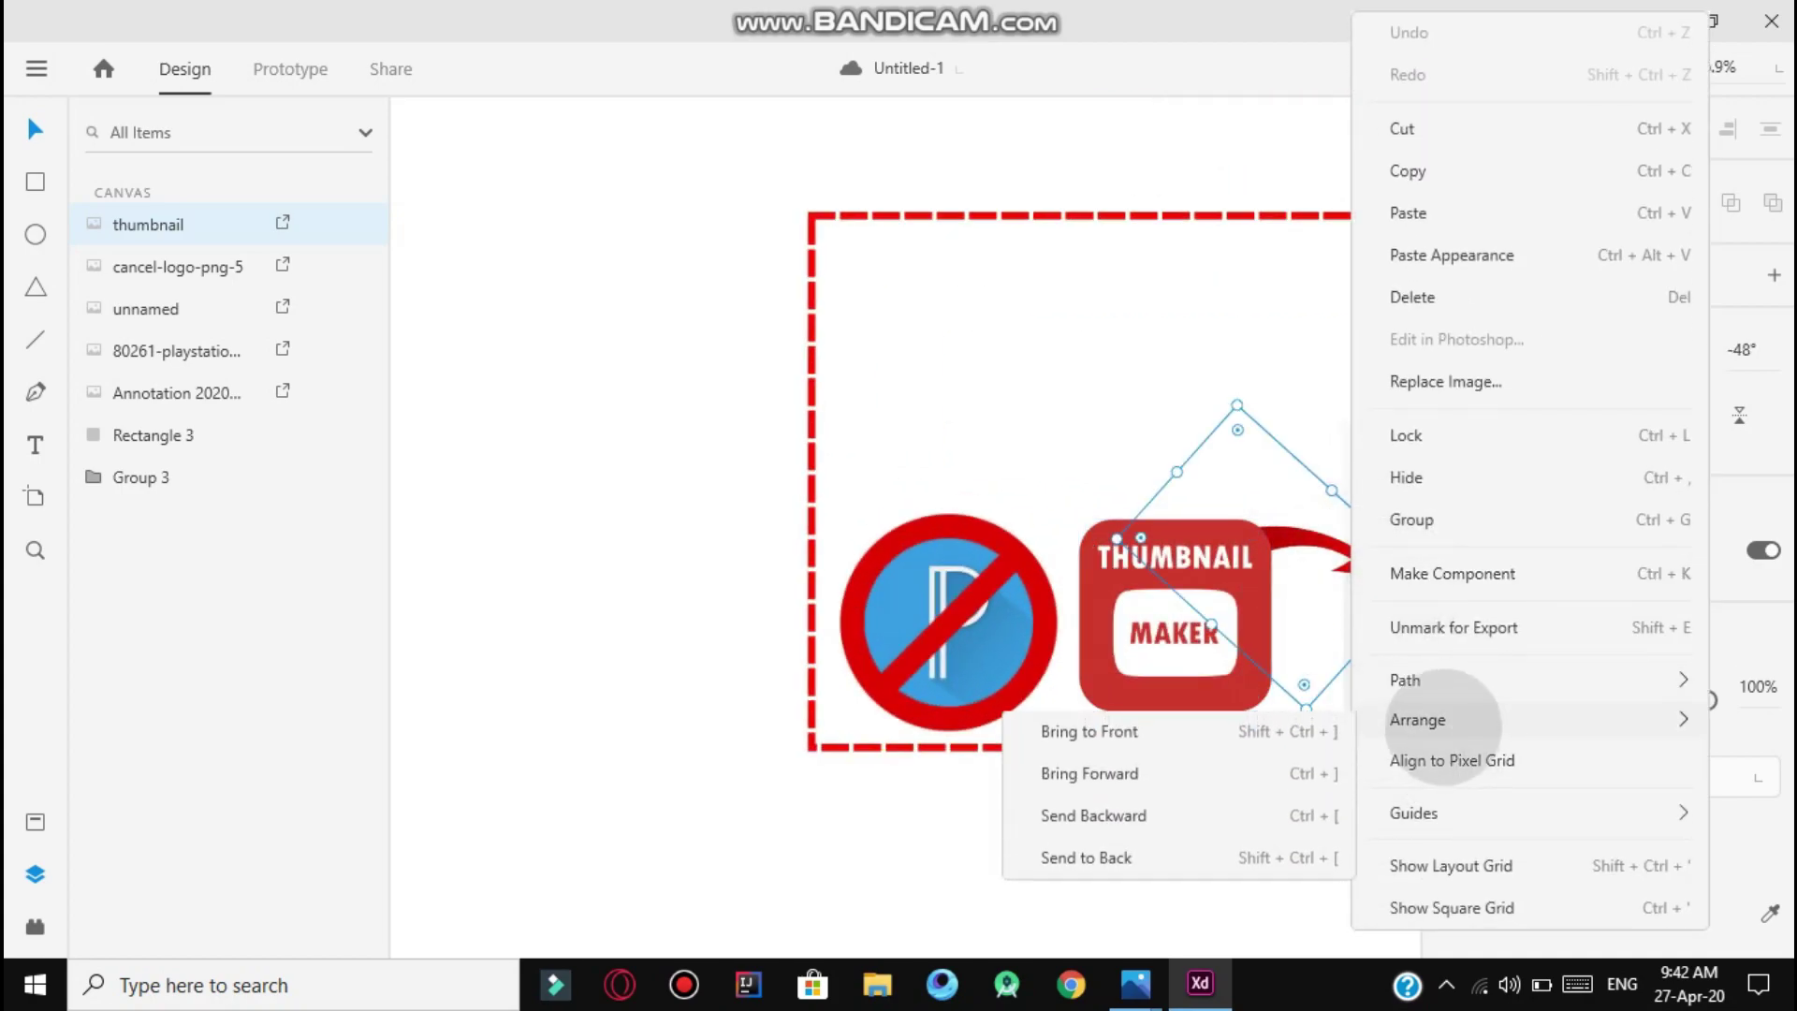
click(1068, 732)
Duplicate the prohibition sign onto the Thumbnail Maker logo and bring the copy to the front.
click(1144, 655)
click(1052, 676)
alt+drag(1051, 670, 1263, 667)
right_click(1174, 734)
mouse_move(1343, 718)
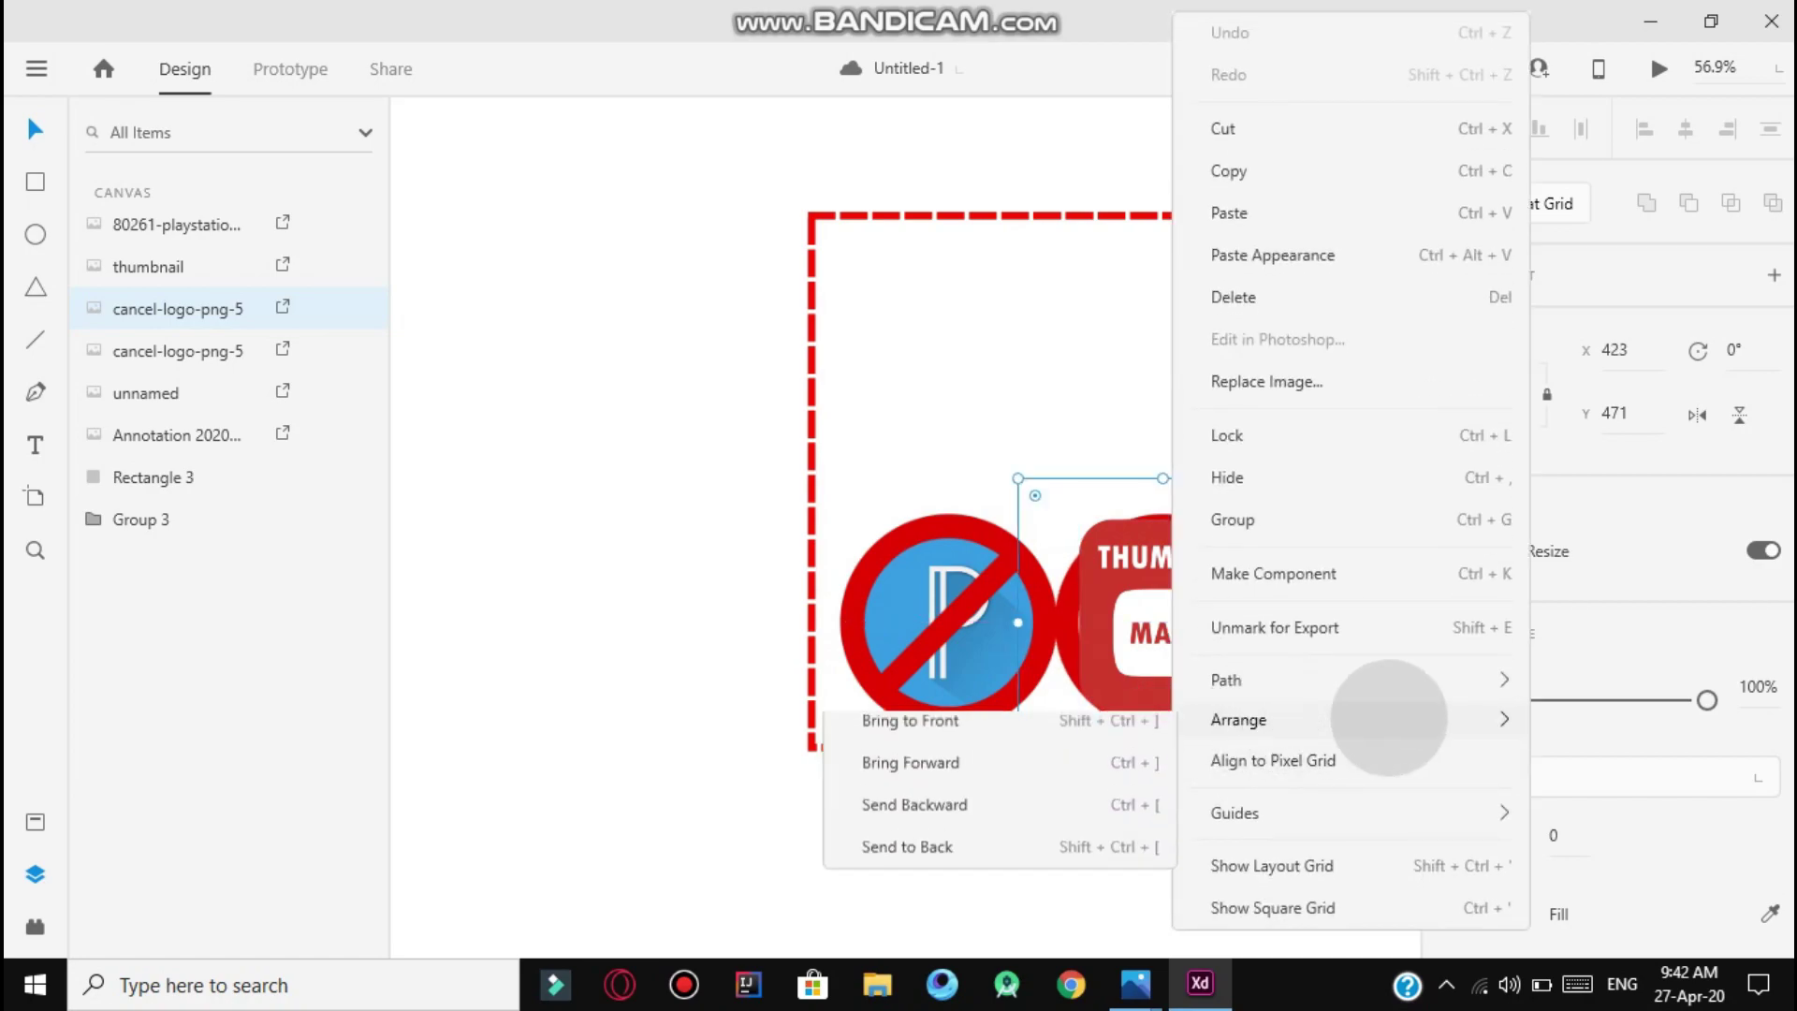
click(1085, 716)
drag(1161, 643, 1170, 636)
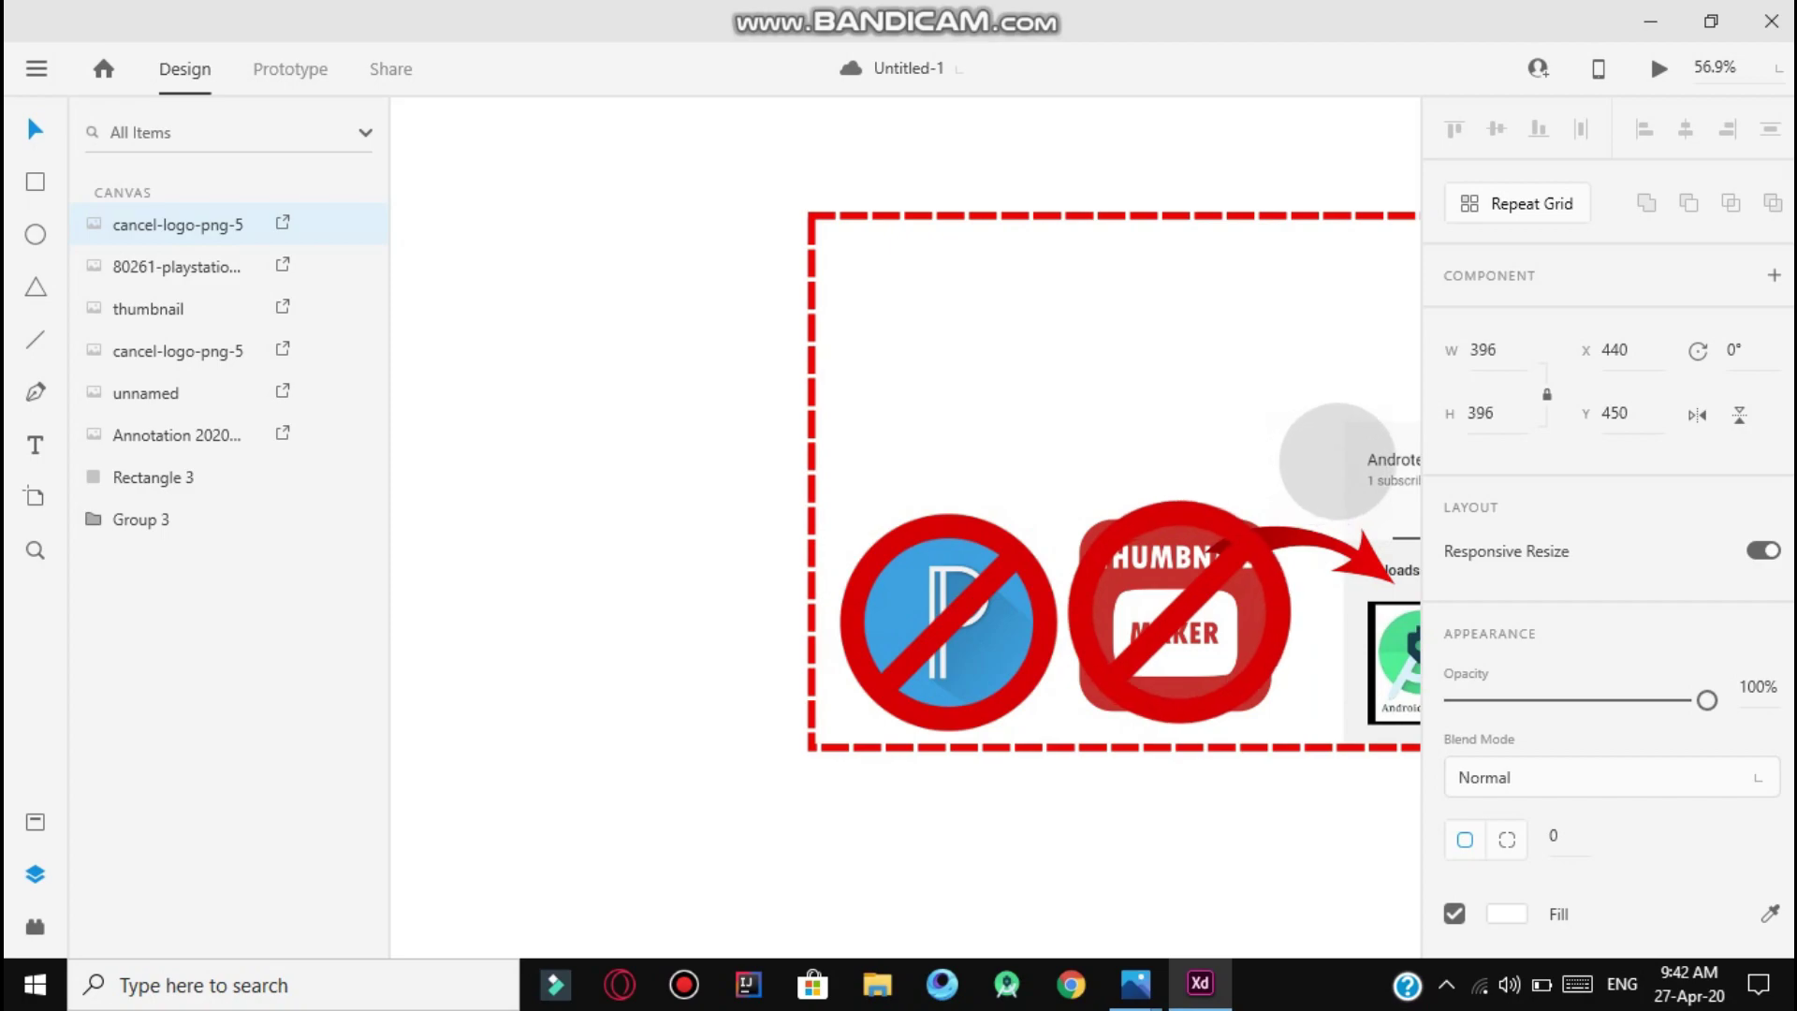
Enlarge the prohibition signs to about 417 wide on the Thumbnail Maker logo and 411 wide on the P logo, recentering both.
drag(1336, 463, 1347, 450)
drag(1260, 540, 1248, 547)
click(996, 538)
drag(1093, 478, 1113, 459)
drag(992, 518, 982, 525)
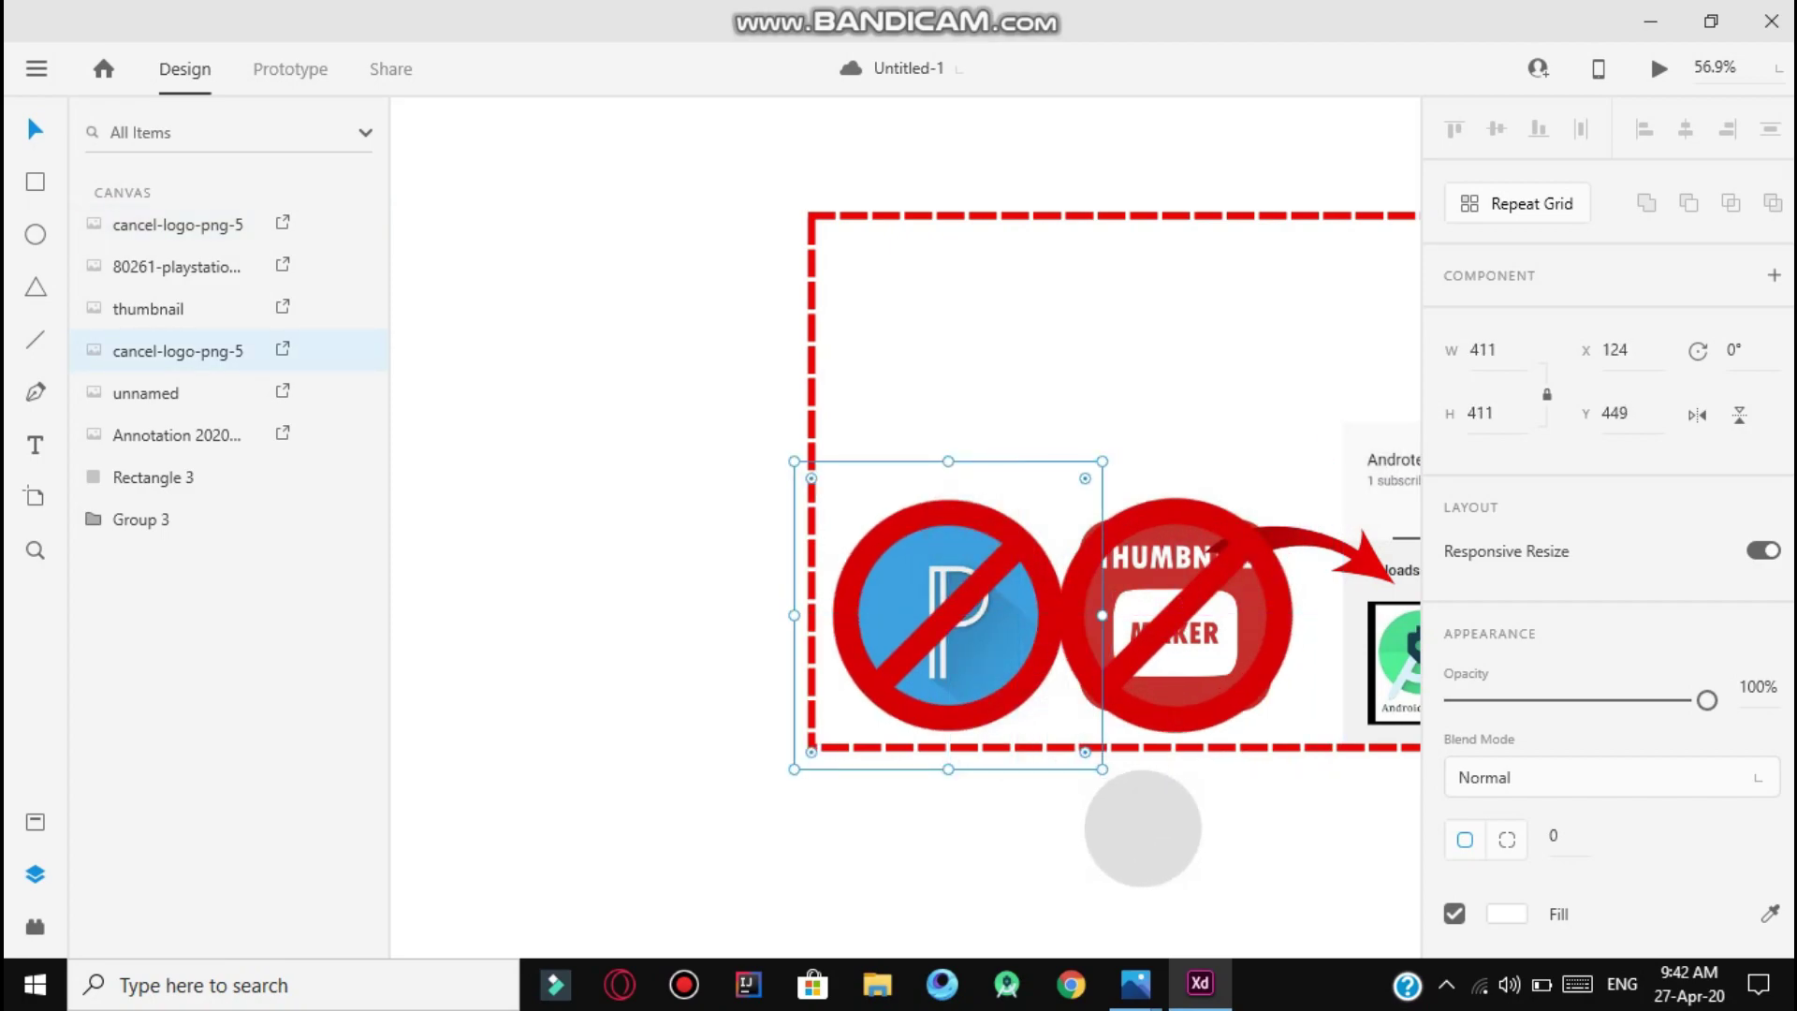
Group the P logo with its prohibition sign and move the group slightly left, away from the Thumbnail Maker logo.
click(1190, 692)
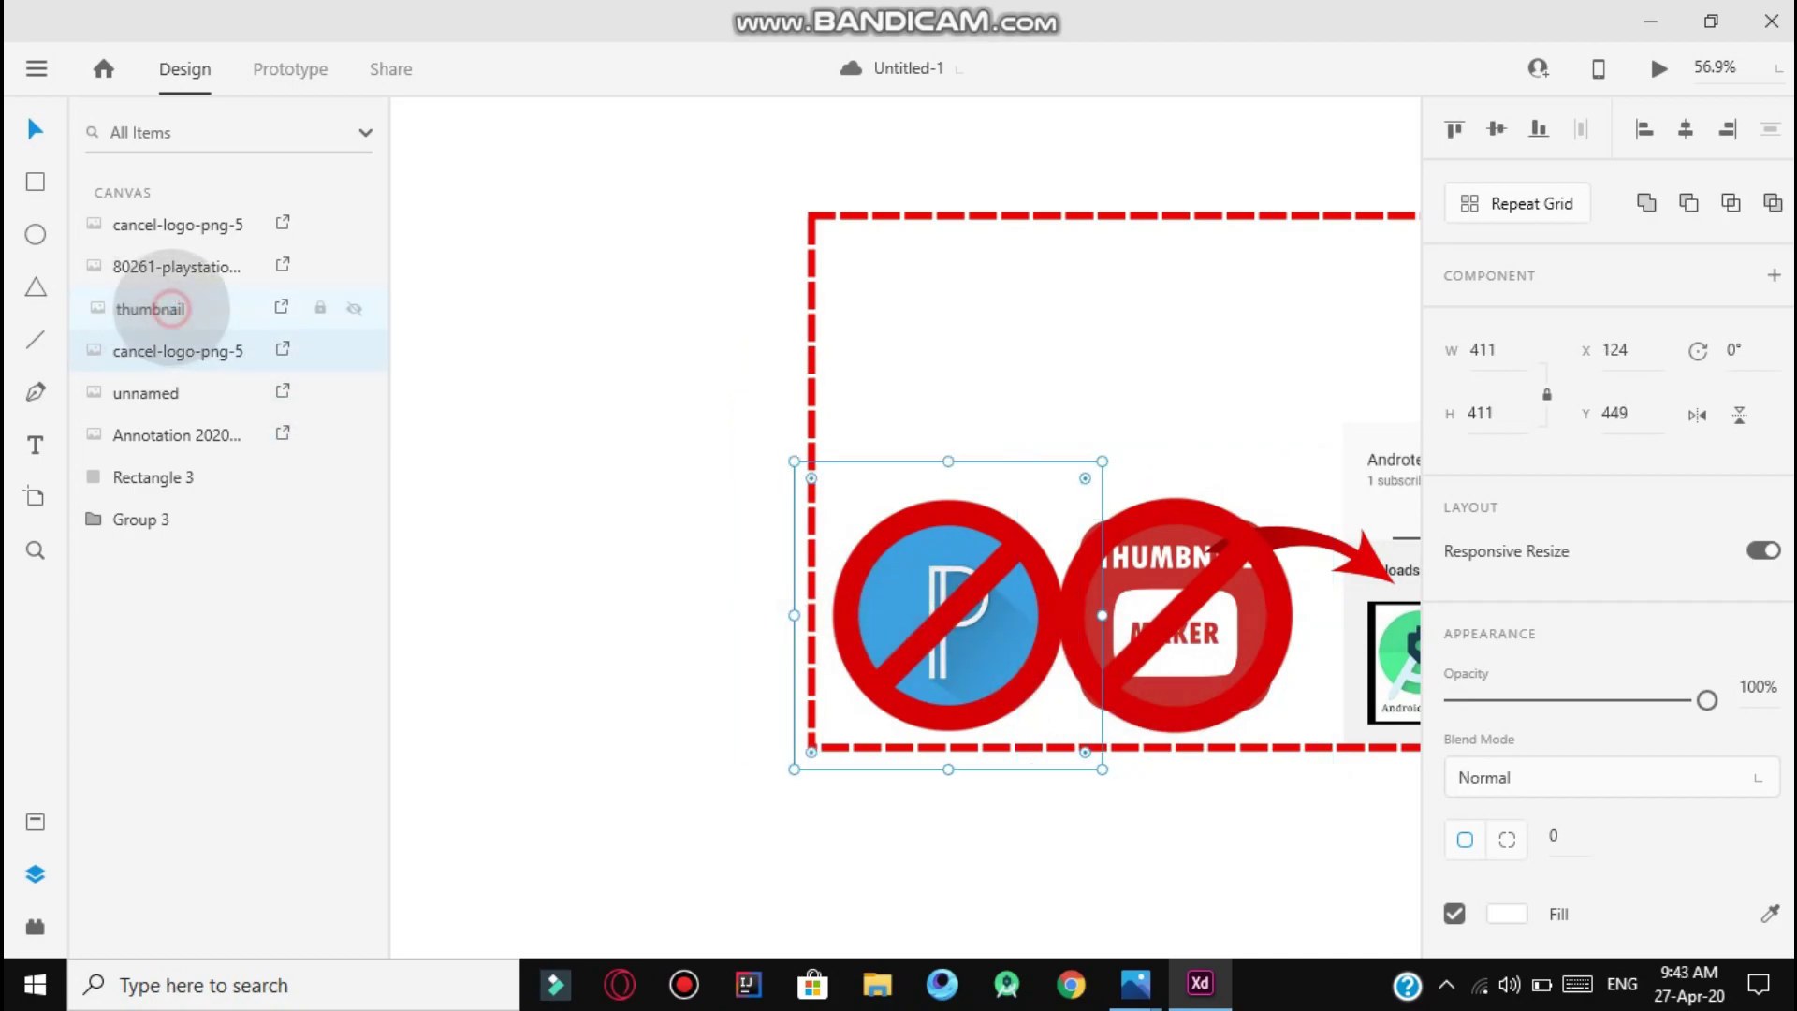
ctrl+click(171, 309)
ctrl+click(229, 393)
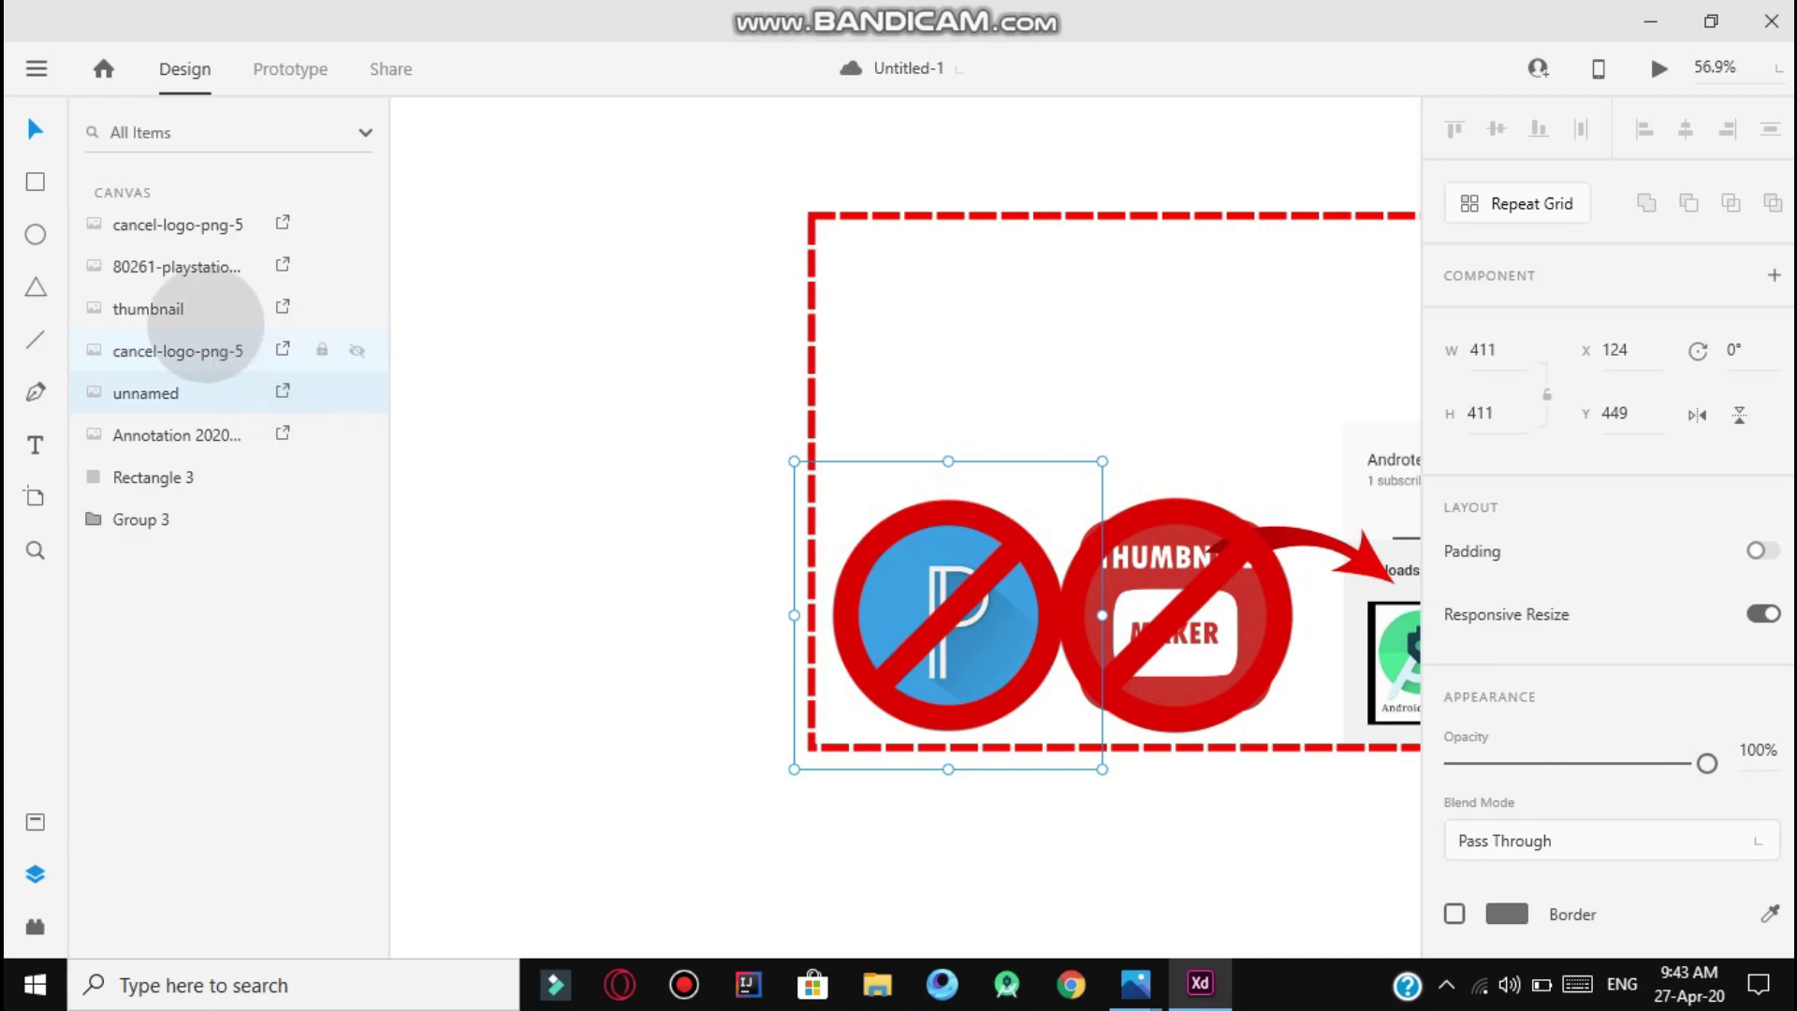
drag(931, 568, 917, 548)
Bring the red arrow to the front, rotate it to -34° and move it up and right toward the channel screenshot.
click(1314, 551)
right_click(1338, 550)
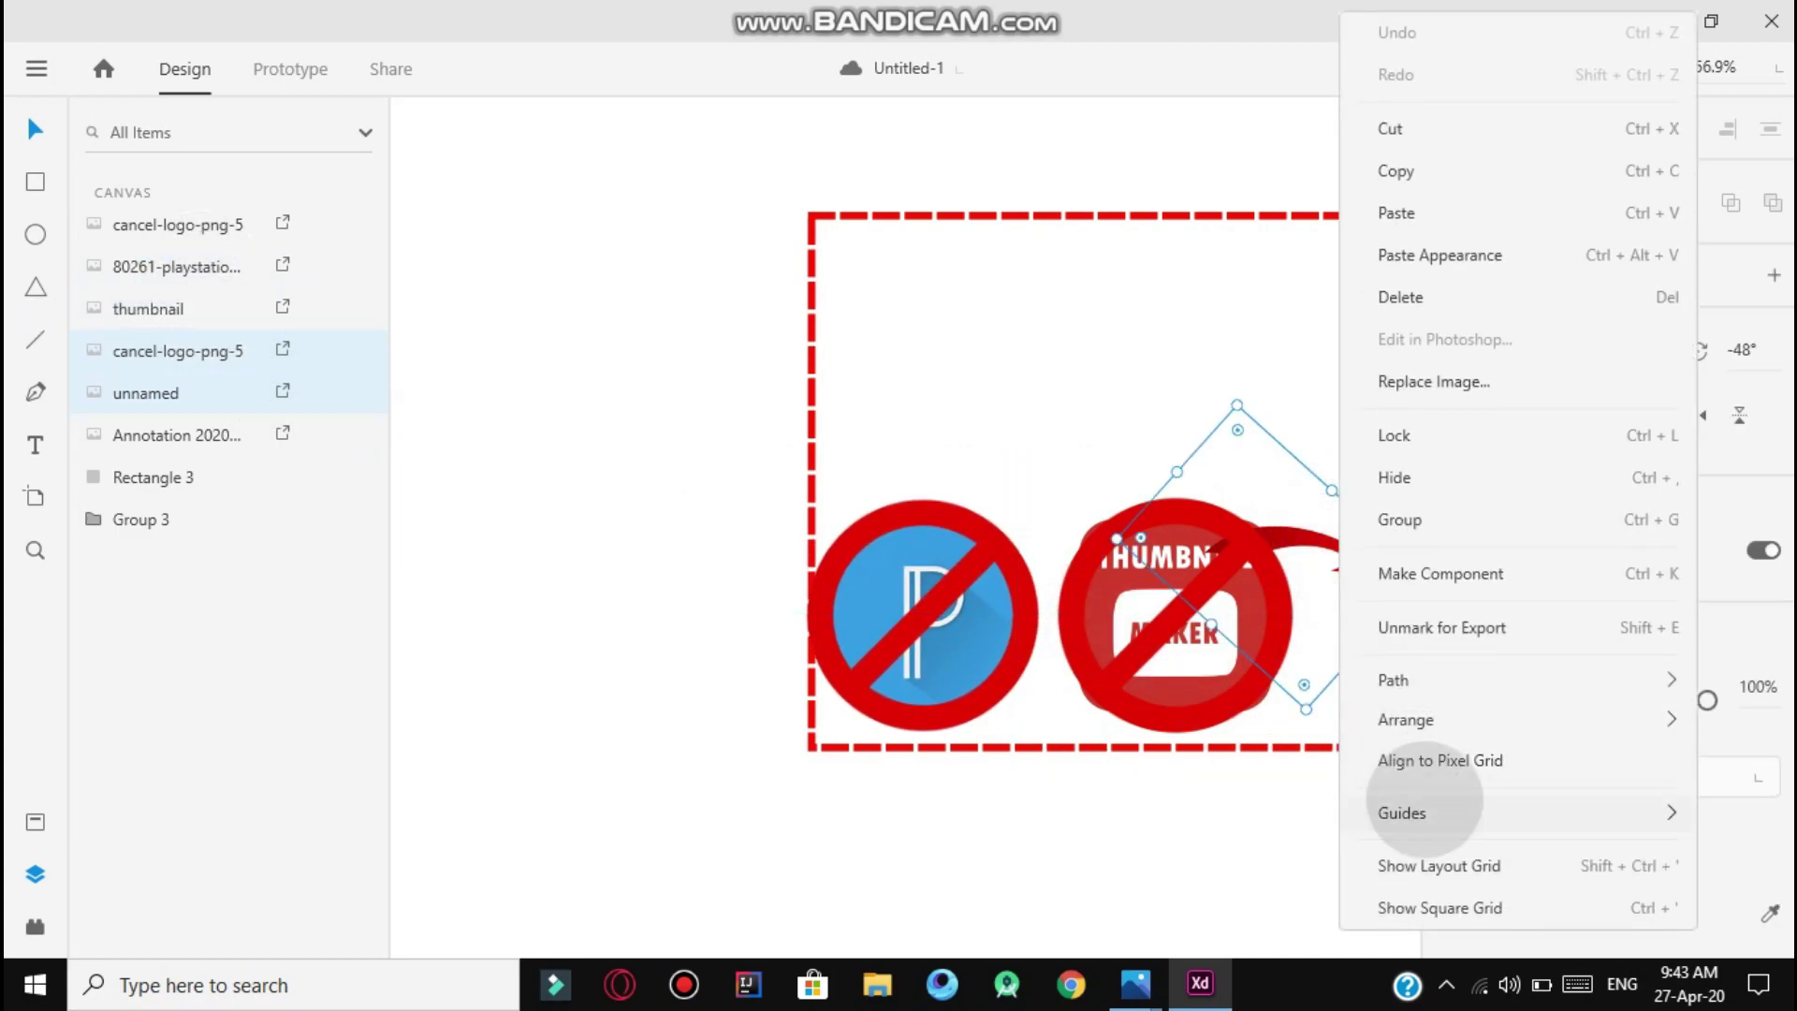
mouse_move(1404, 716)
click(1216, 727)
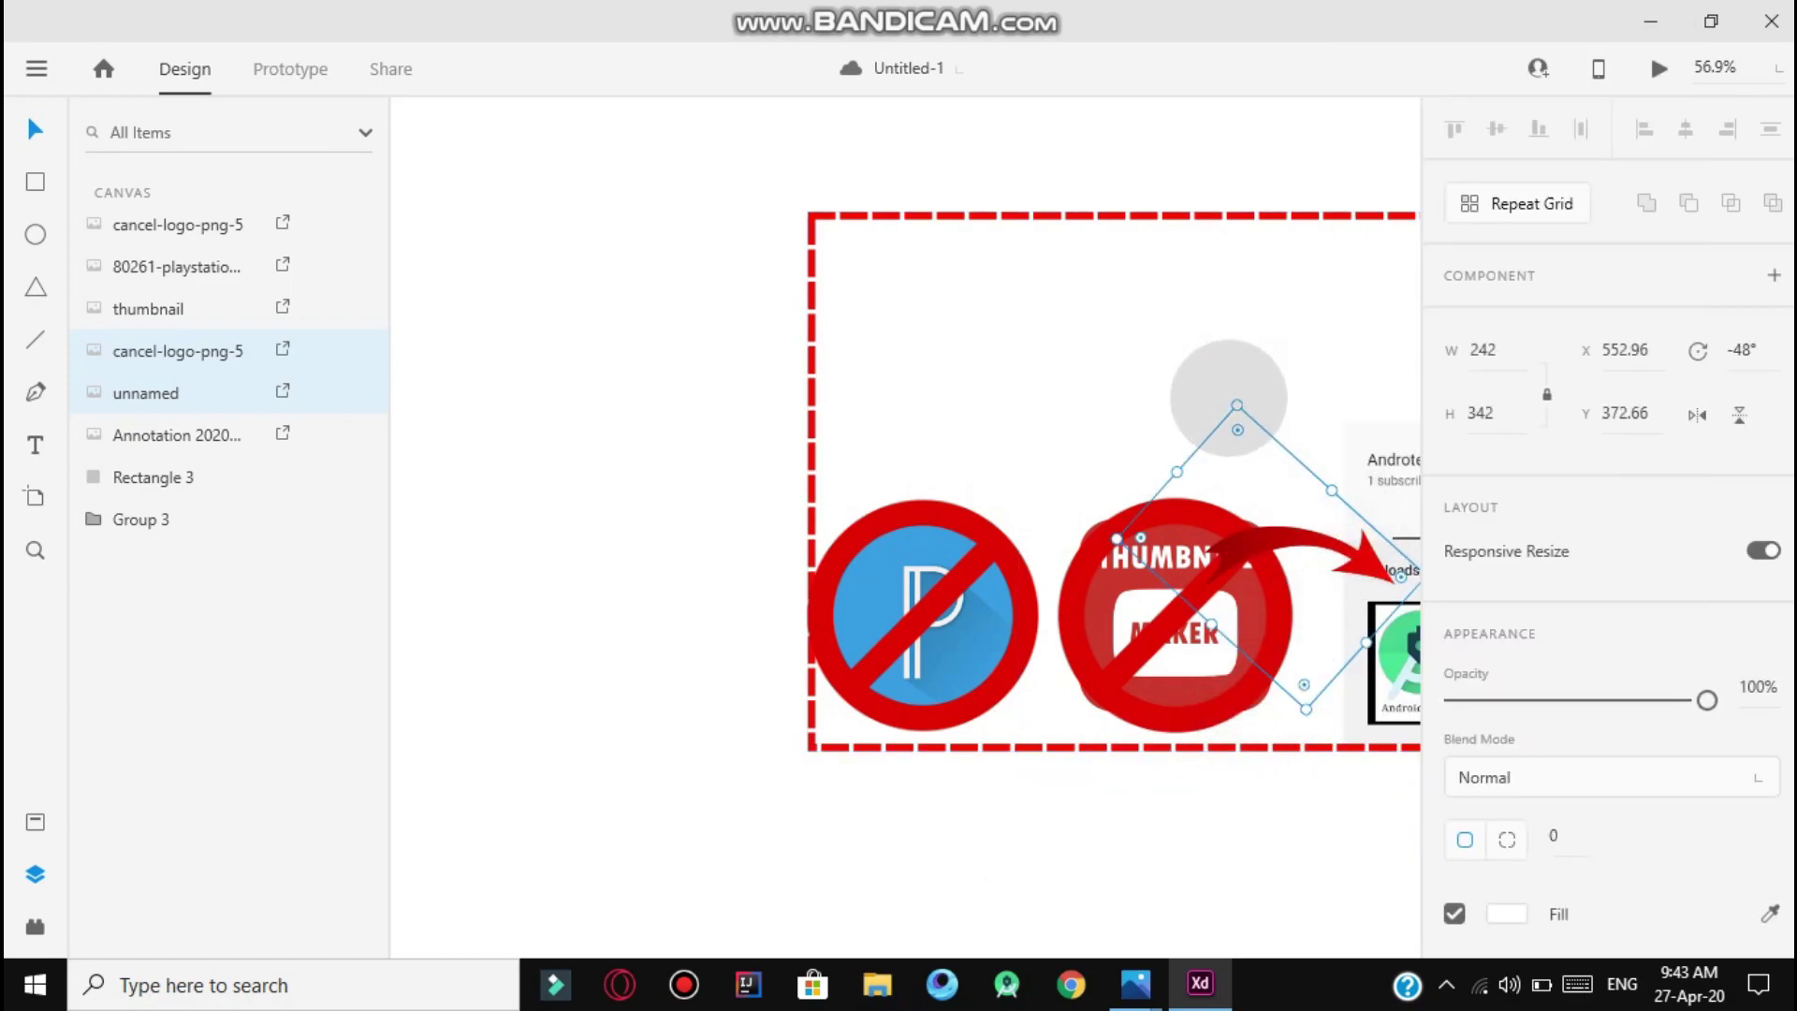
drag(1228, 398, 1276, 386)
drag(1321, 565, 1357, 529)
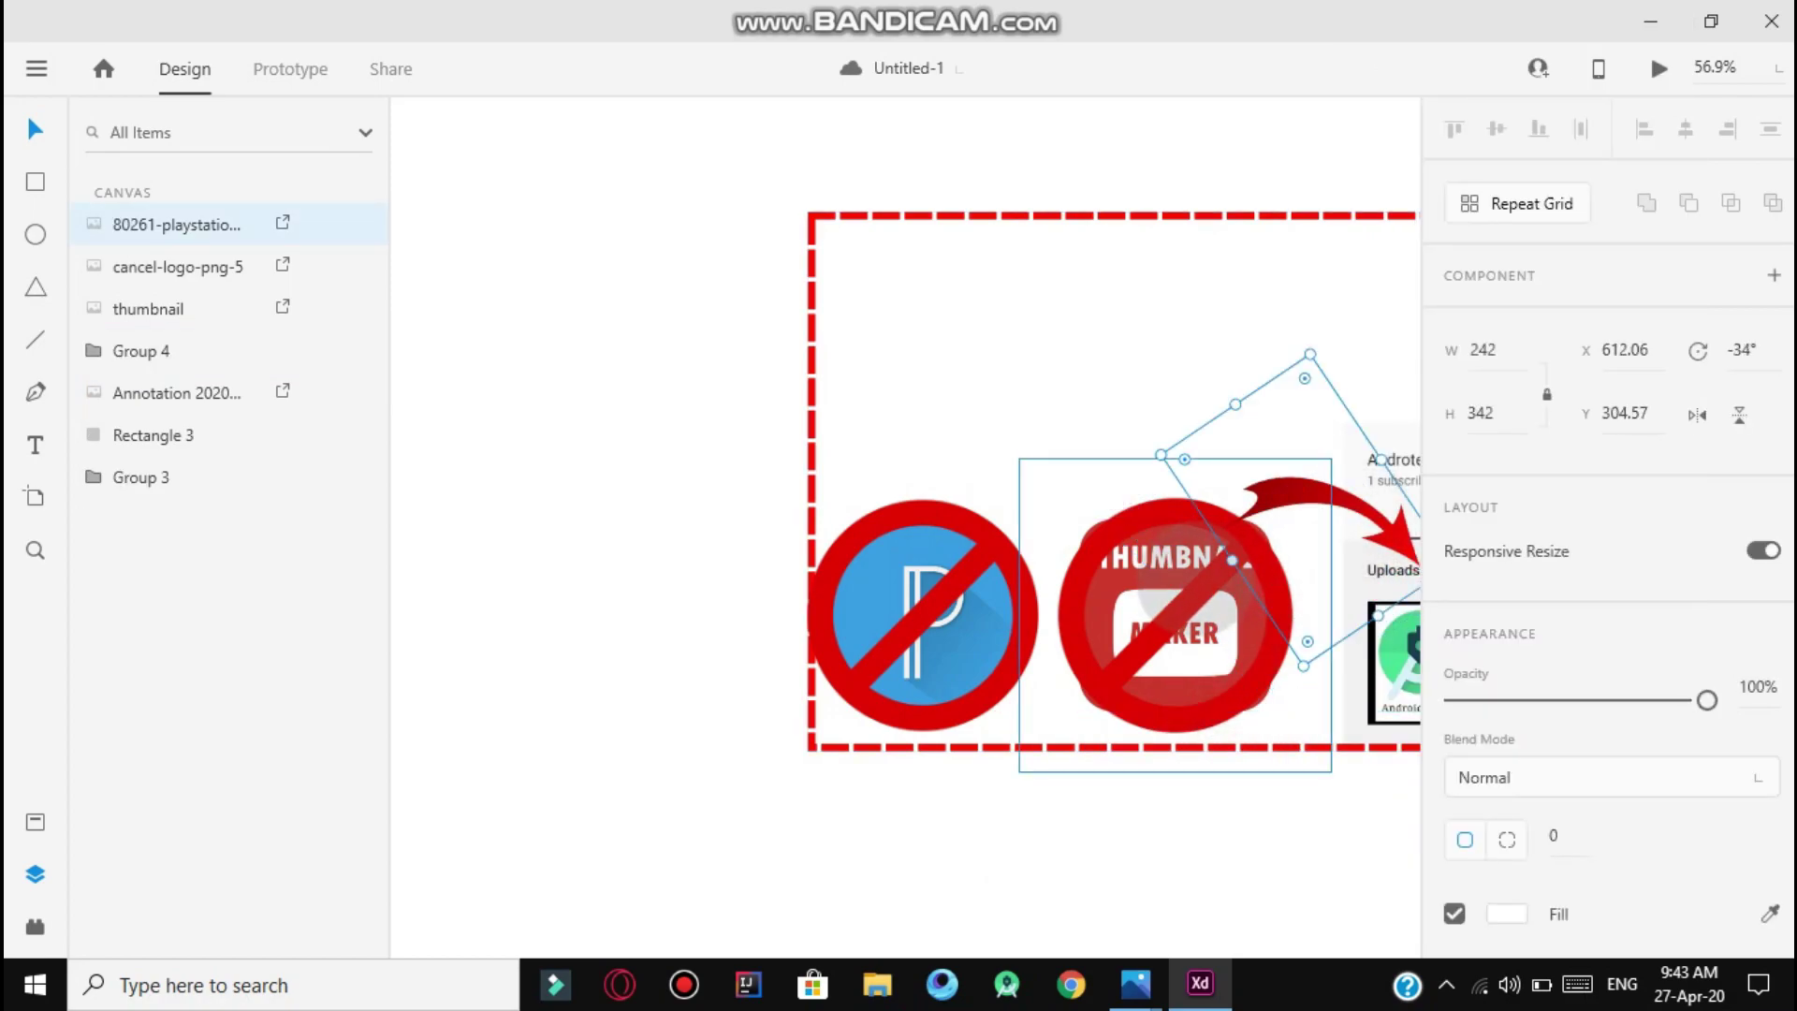
drag(1200, 655, 1197, 647)
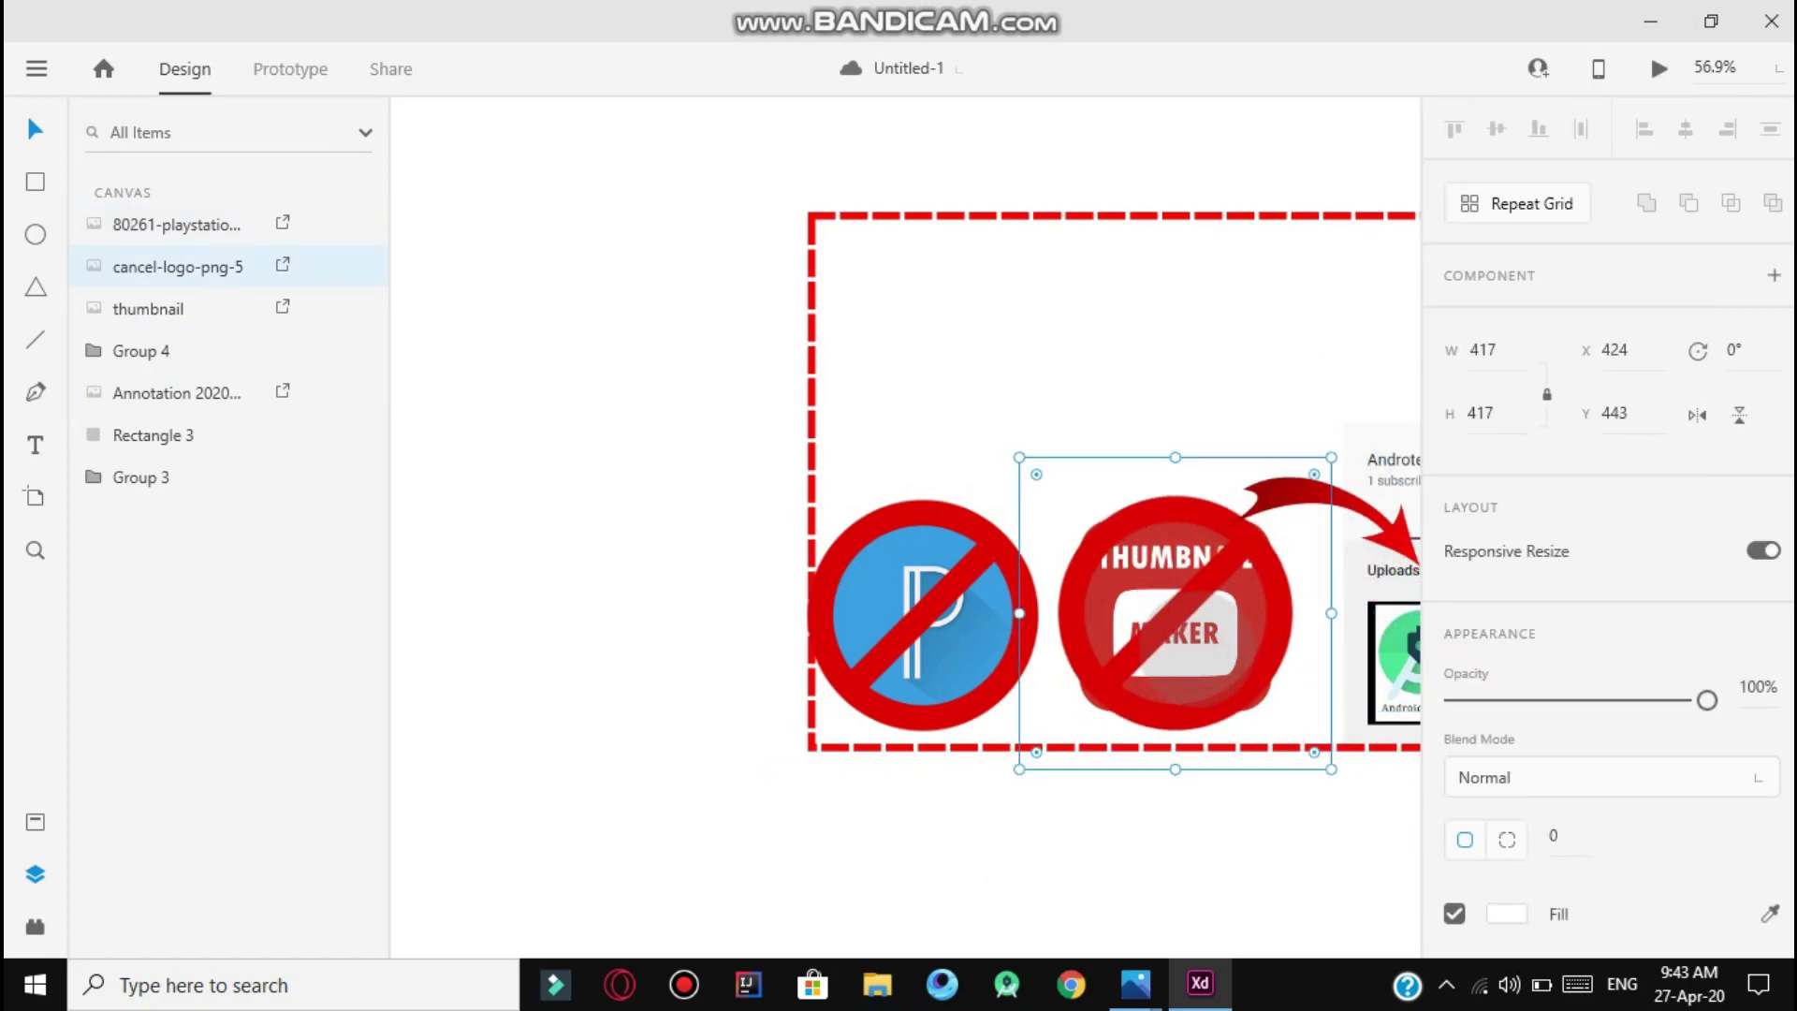
click(1189, 804)
Draw a rectangle about 1264 by 307 and fit it into the upper part of the red dashed frame as a title banner.
scroll(1282, 772, down, 4)
mouse_move(1250, 815)
mouse_down()
mouse_move(1476, 811)
mouse_move(1246, 842)
mouse_up()
click(34, 182)
mouse_move(600, 386)
mouse_down()
mouse_move(903, 519)
mouse_move(1079, 518)
mouse_up()
click(35, 129)
drag(831, 473, 1029, 580)
drag(1292, 565, 1254, 569)
click(1026, 493)
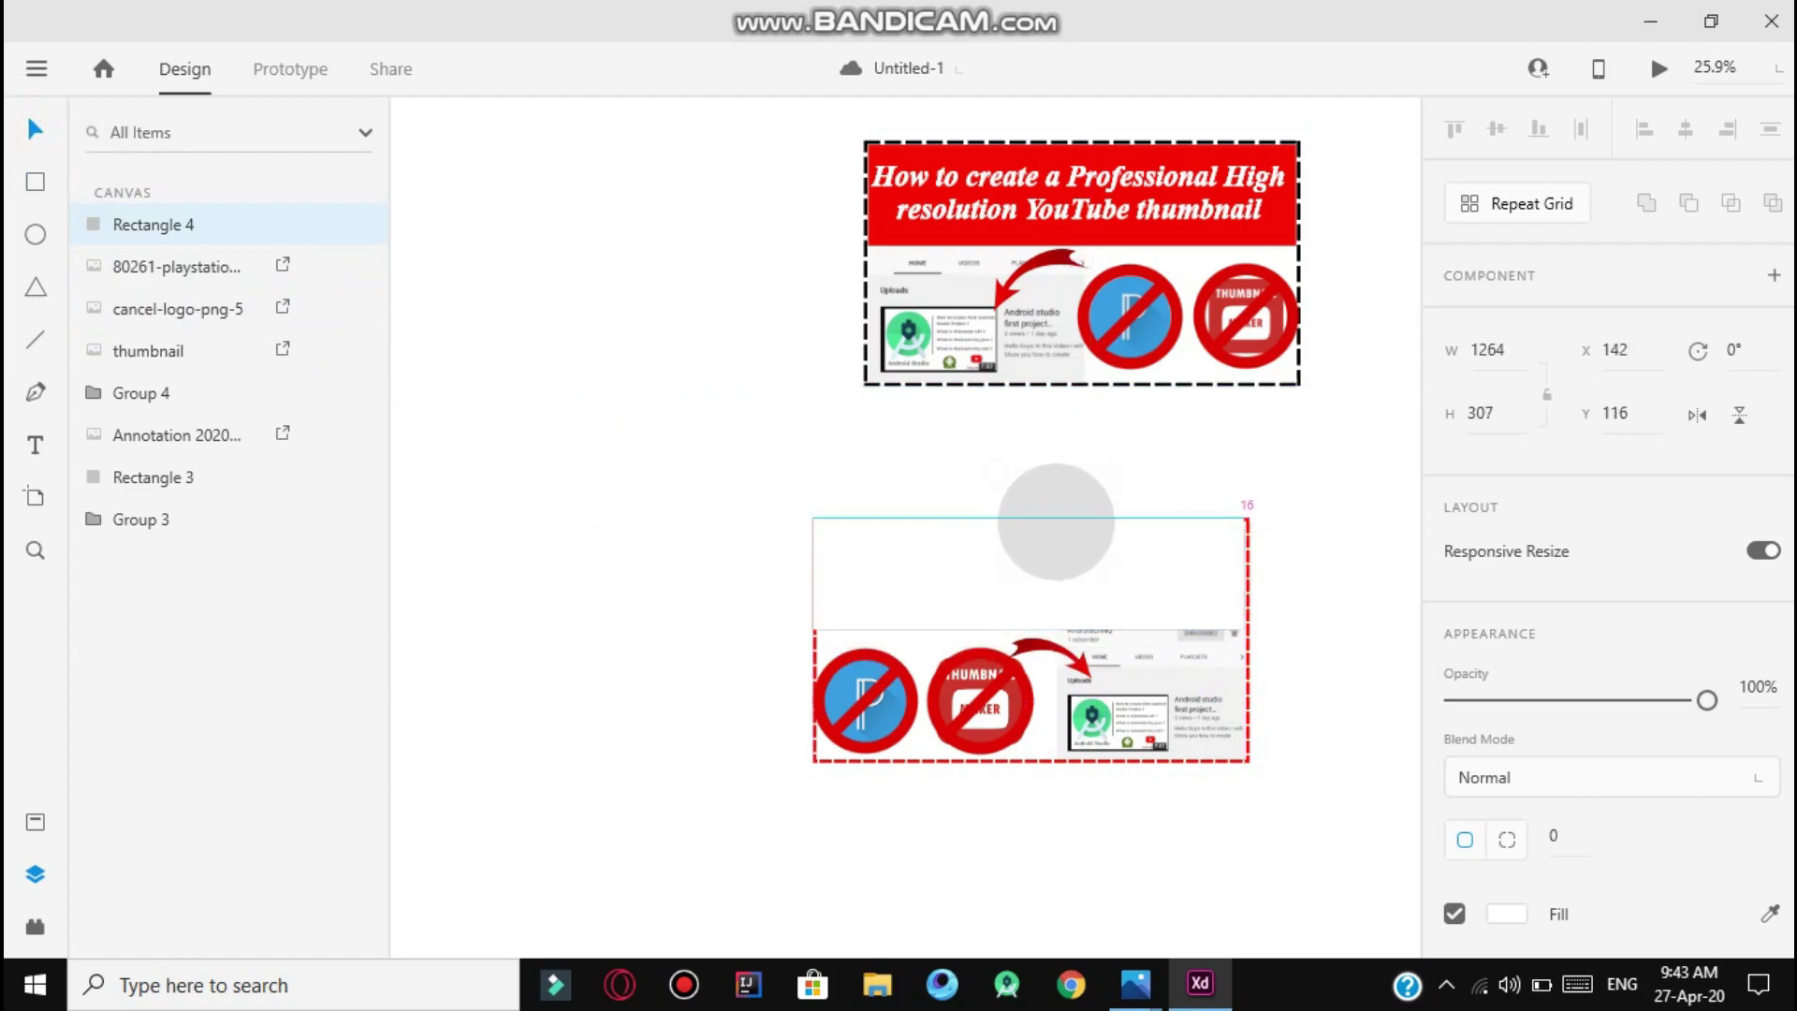
drag(1056, 521, 1028, 517)
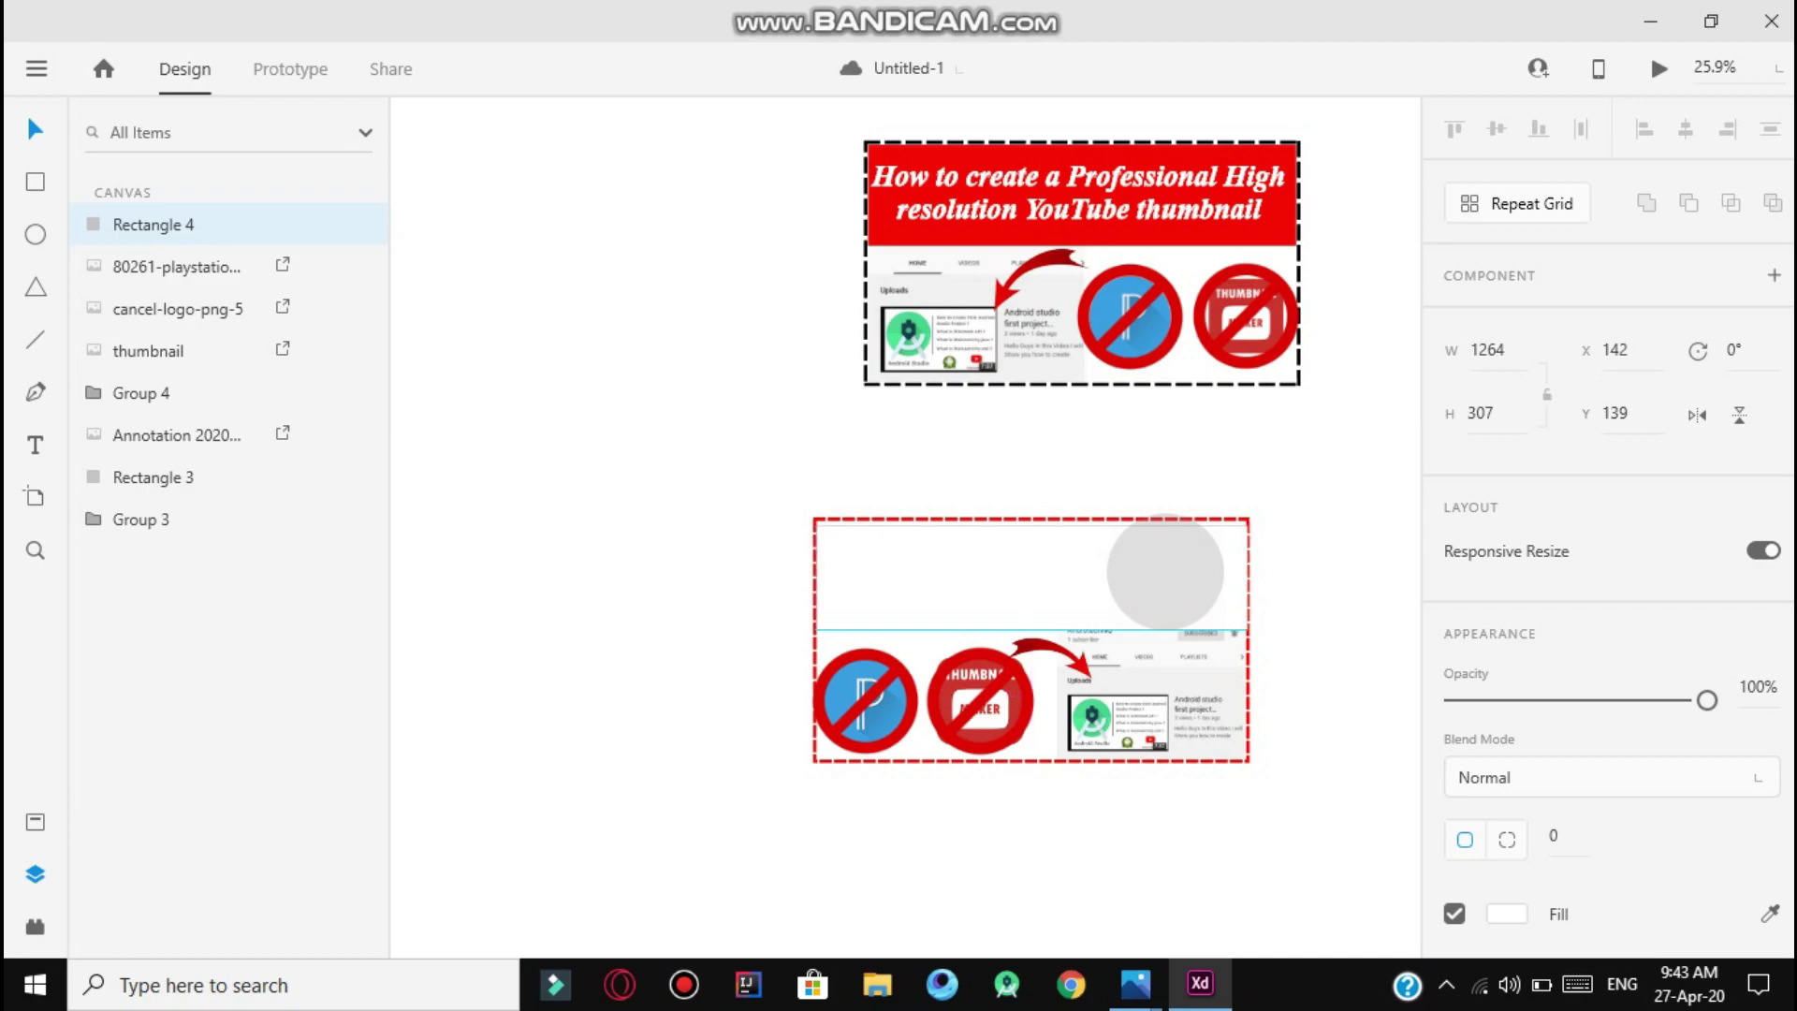
Fill the banner rectangle with solid red, #FF0000.
scroll(1675, 697, down, 5)
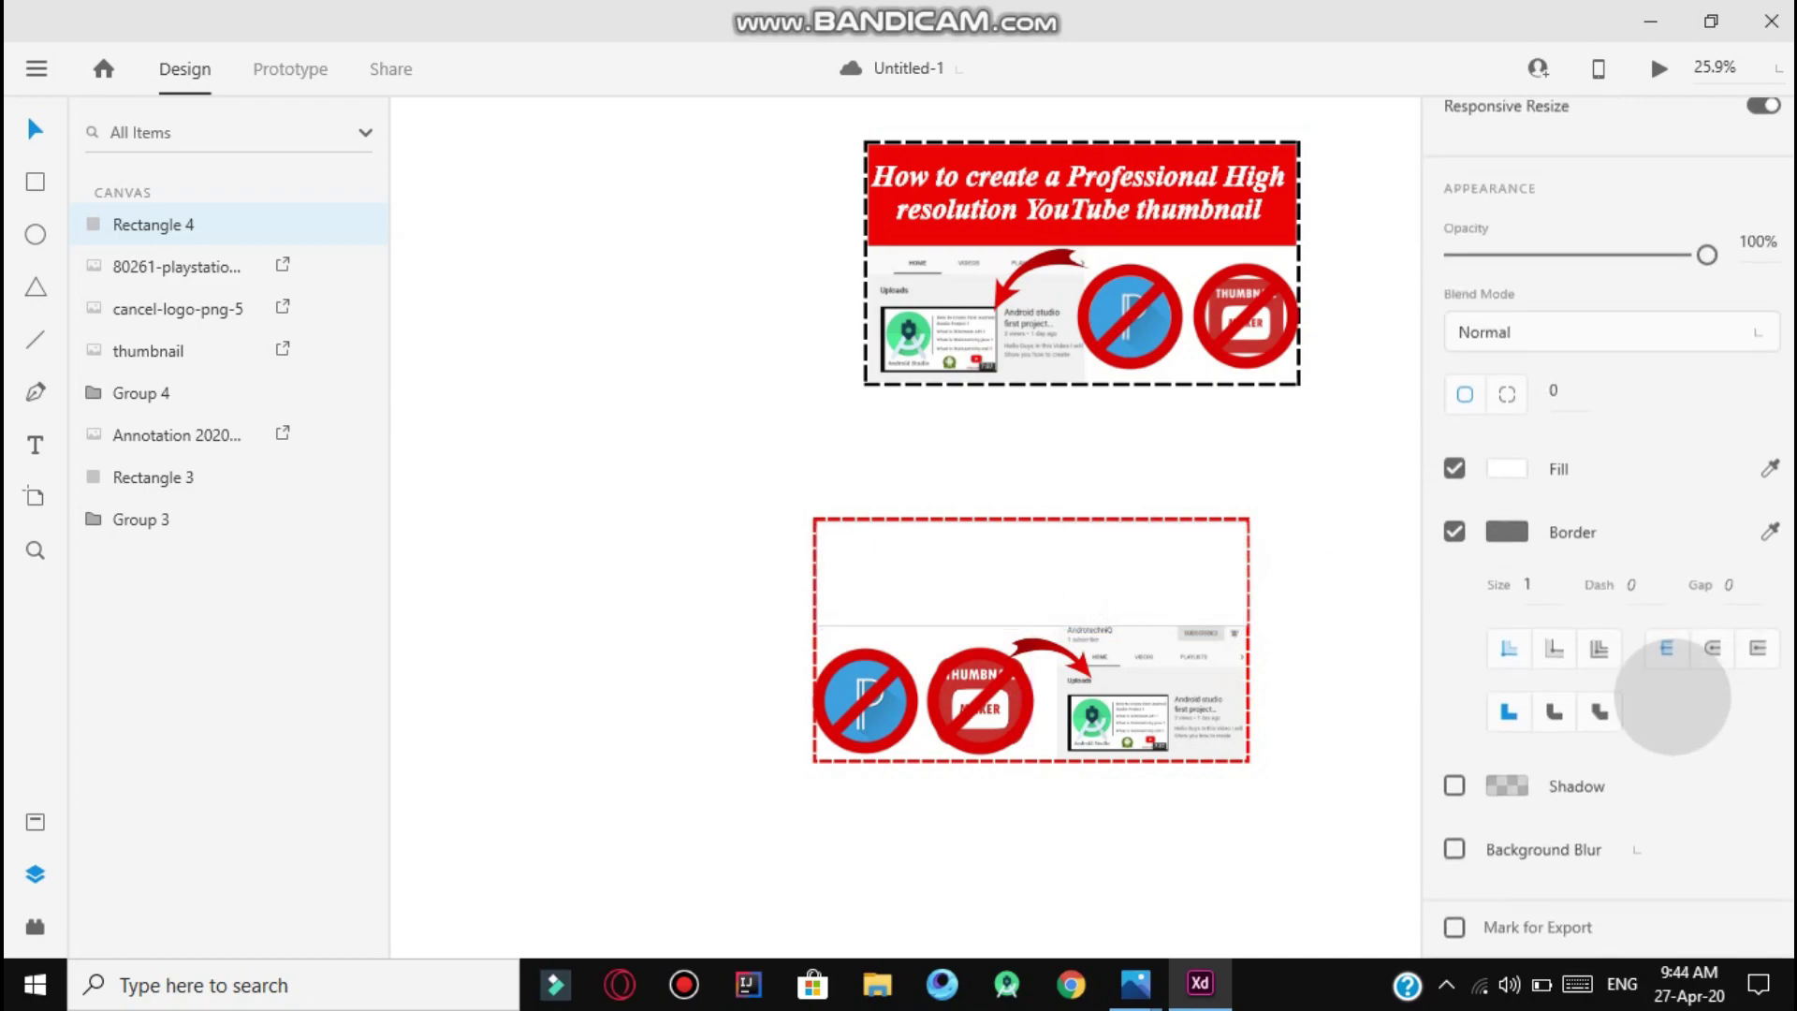
click(1505, 464)
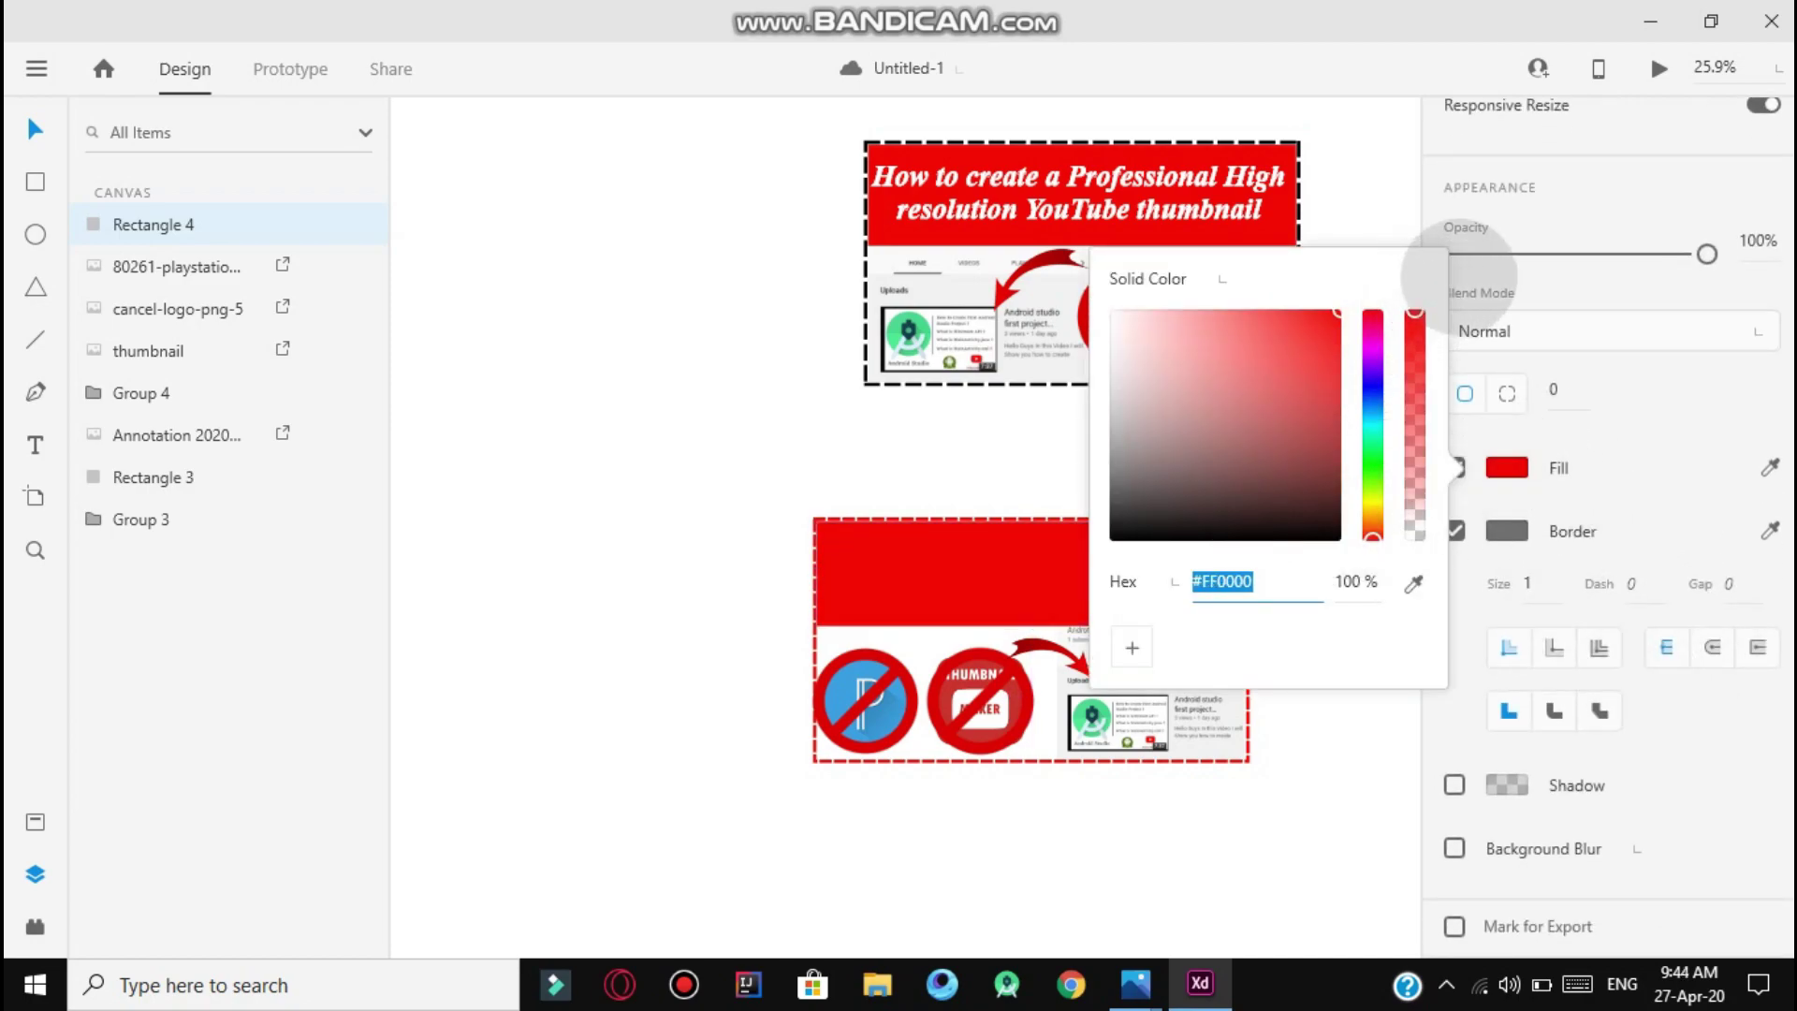
drag(1373, 362, 1393, 238)
click(952, 424)
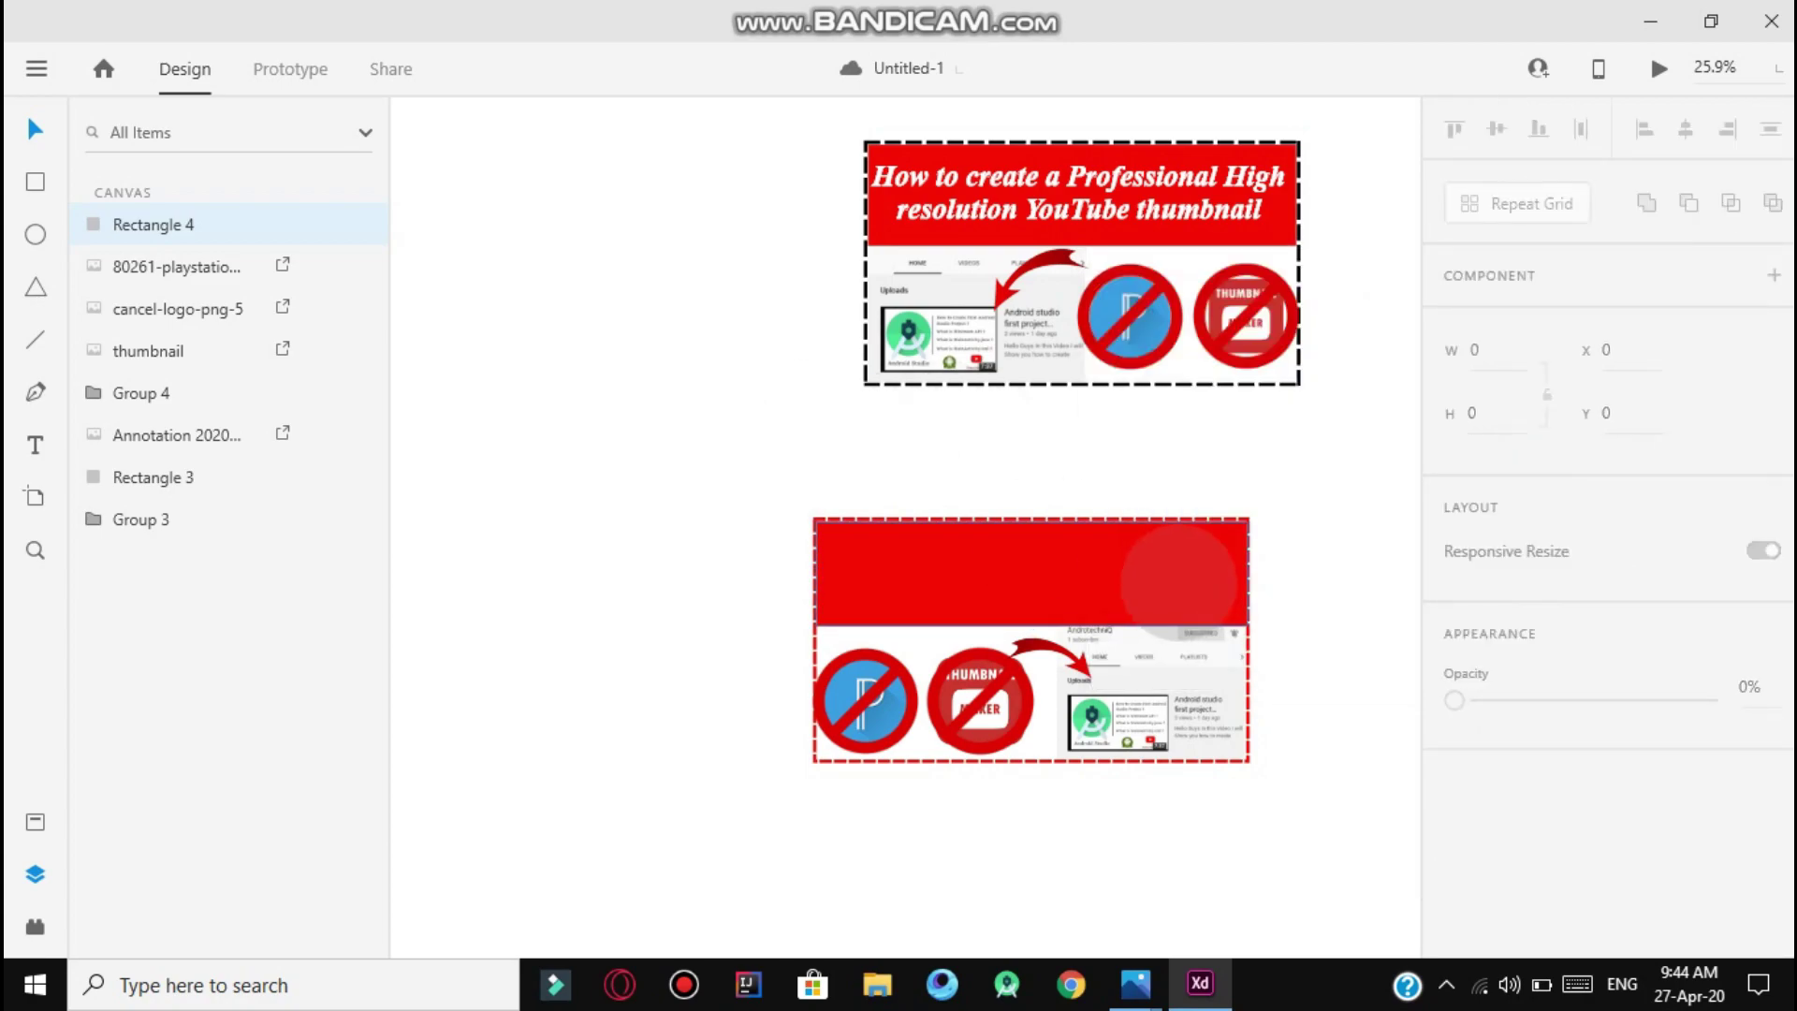
Add a title text line beginning "How to create a professional High resolution YouTube" on the empty canvas beside the thumbnails.
scroll(1180, 580, up, 5)
scroll(1267, 525, down, 5)
click(1029, 166)
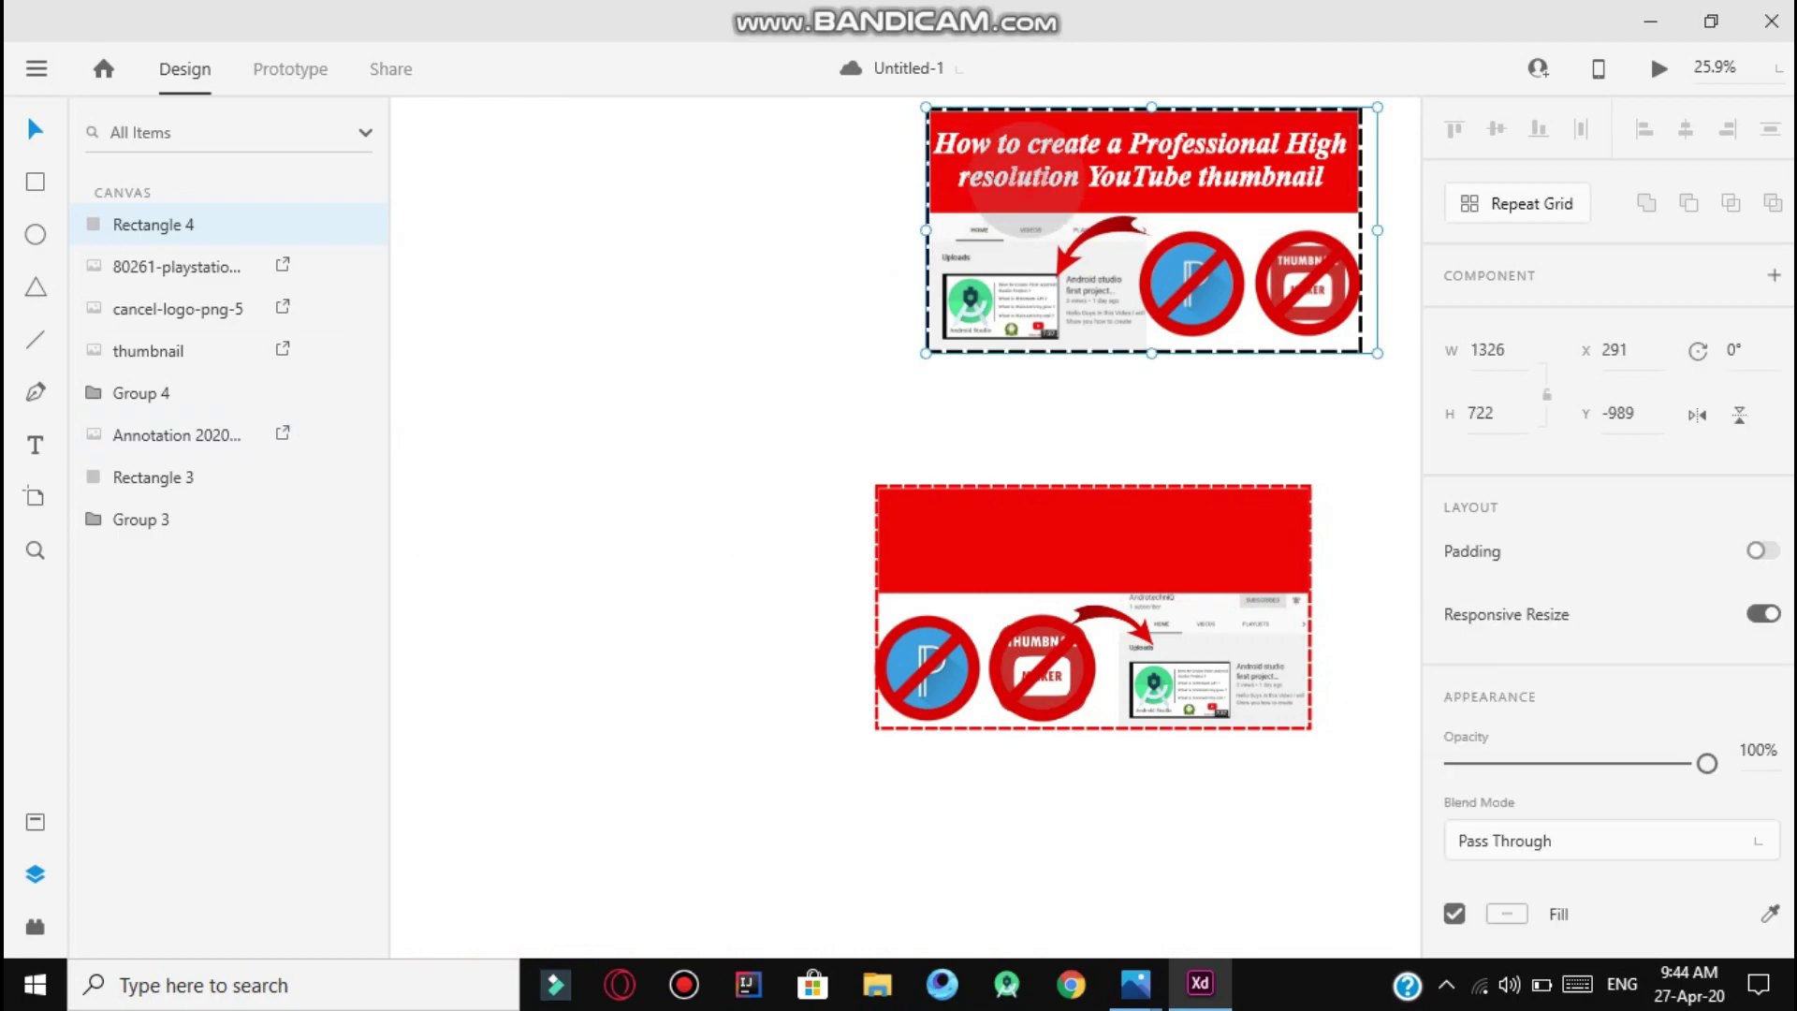
click(35, 444)
click(498, 405)
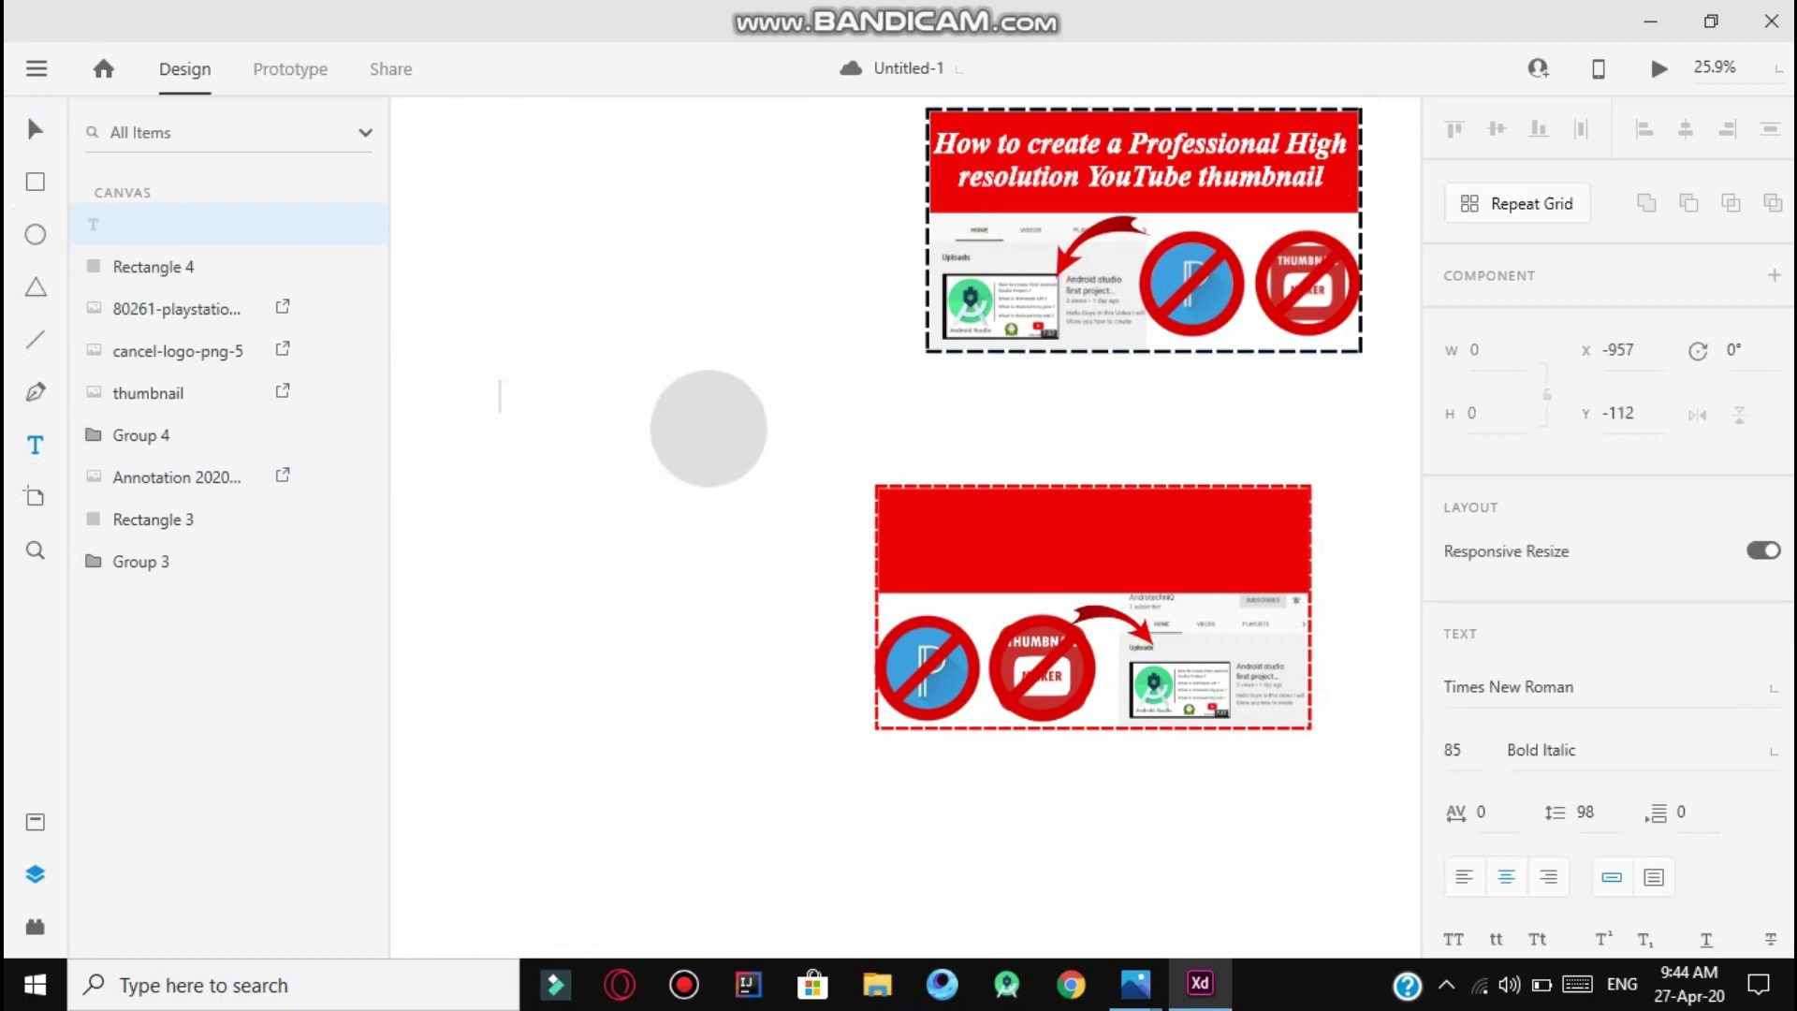
text(How to c)
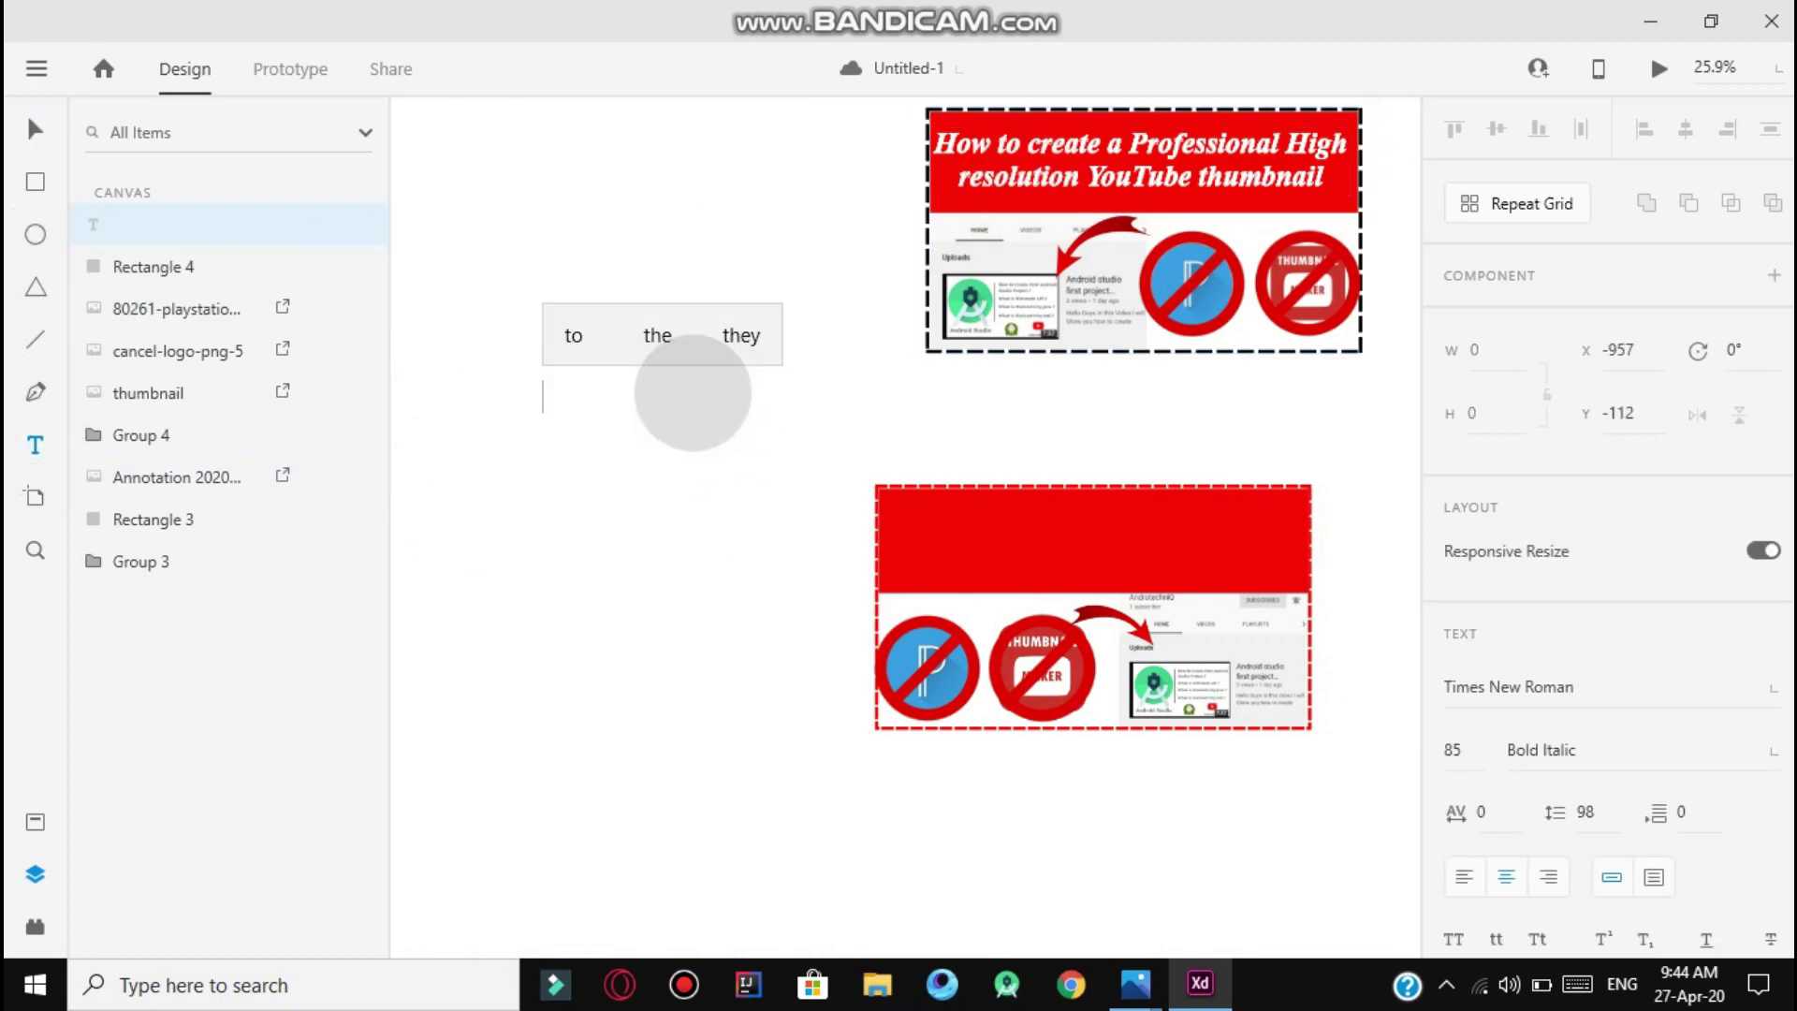
text(reate )
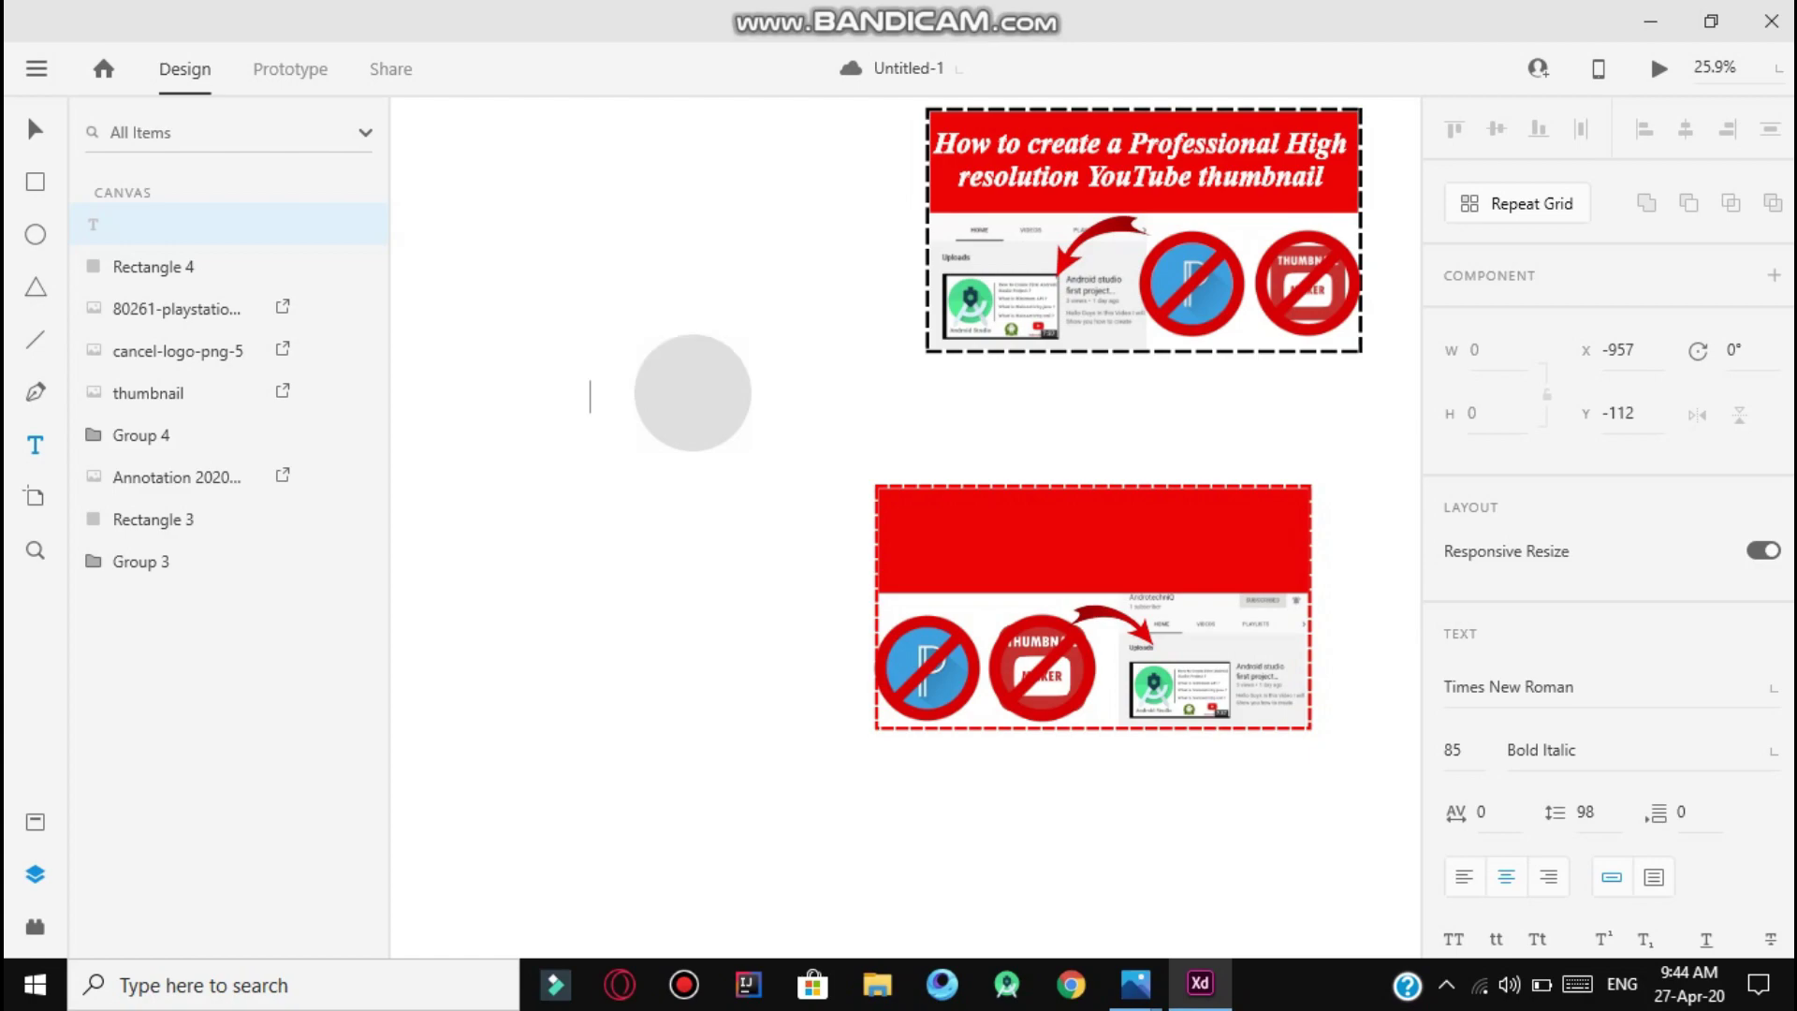
text(a Professional High resolution Yo)
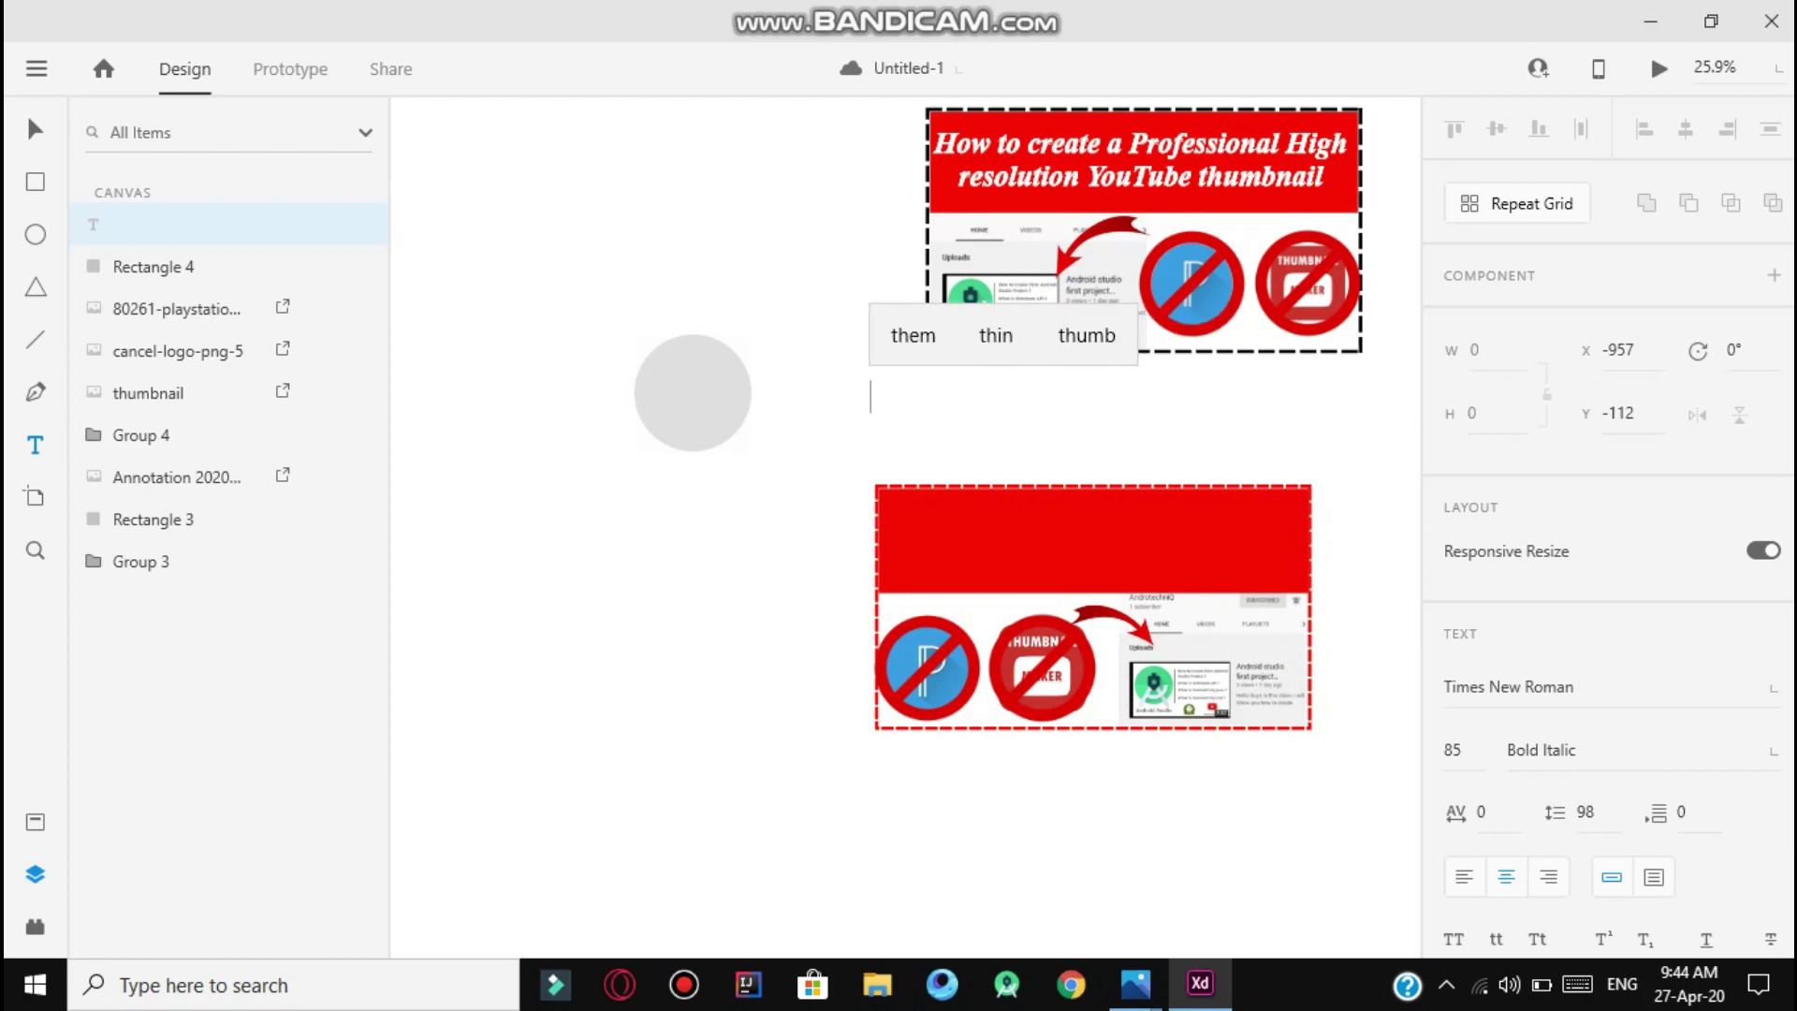
key(Escape)
Move the title text onto the red banner and complete its last word as "thumbnail".
drag(440, 383, 944, 525)
double_click(1275, 540)
click(1296, 536)
text(bnai)
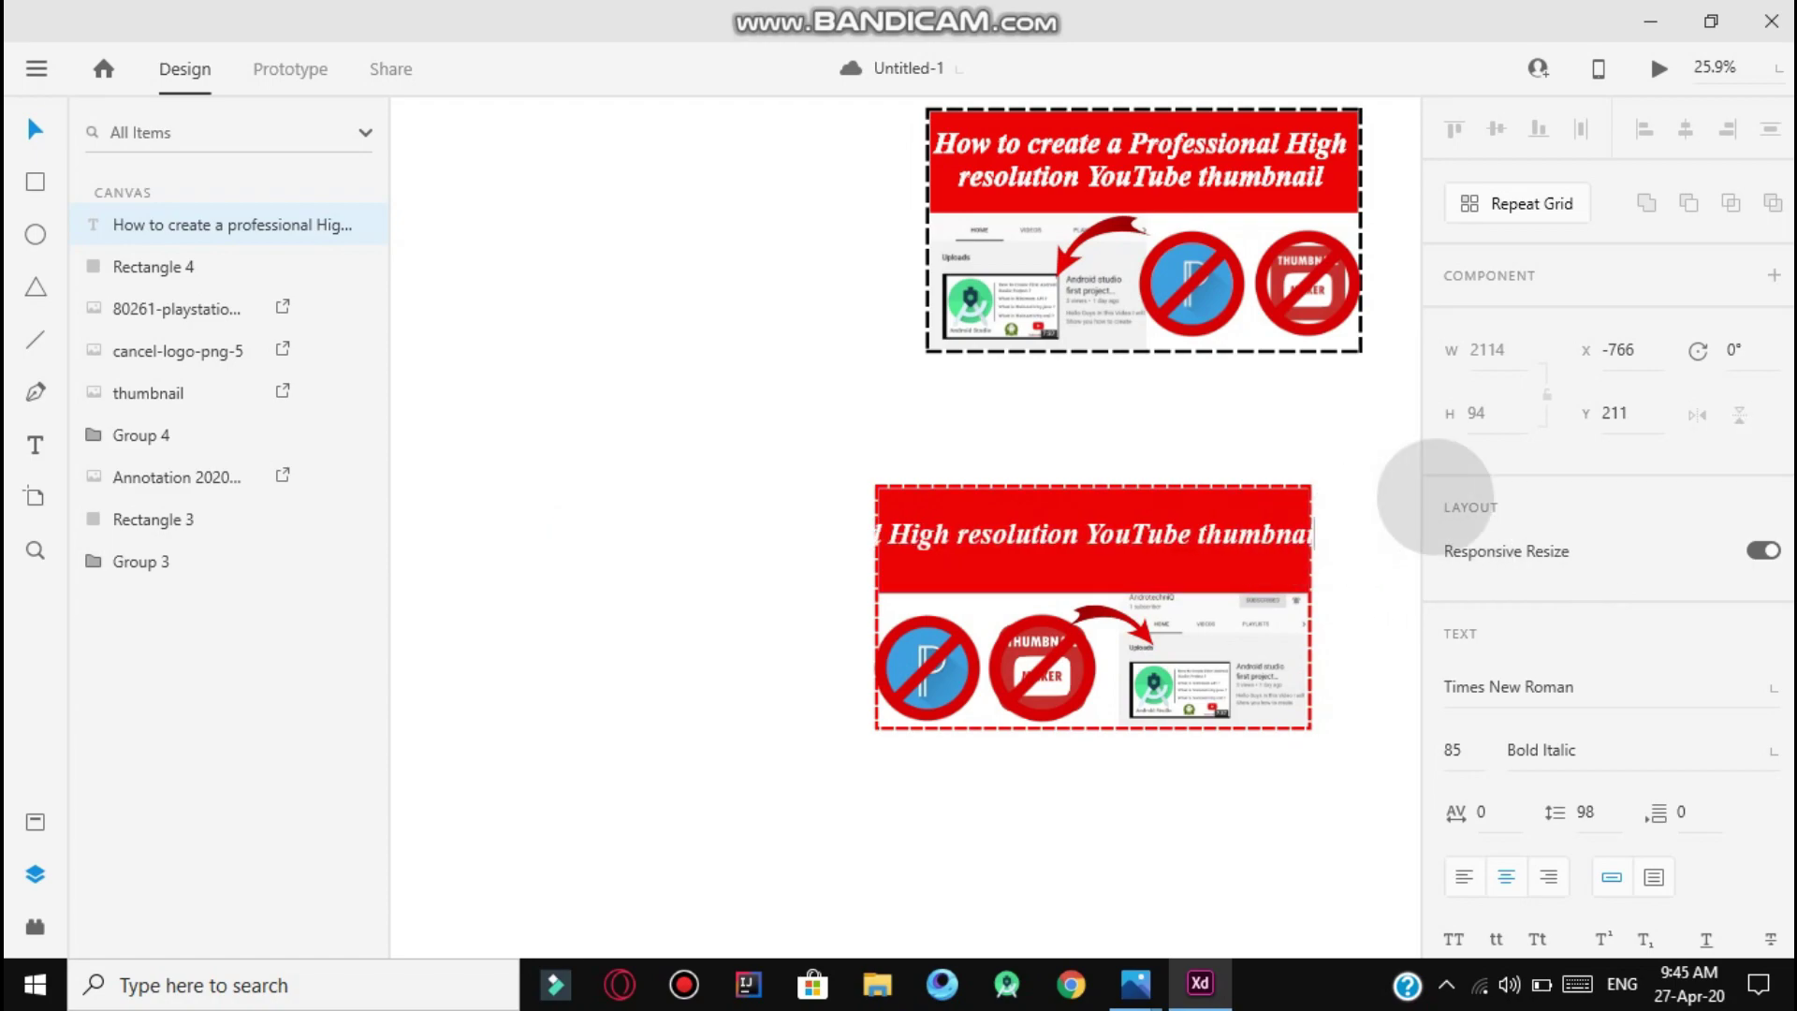
text(l)
click(1163, 786)
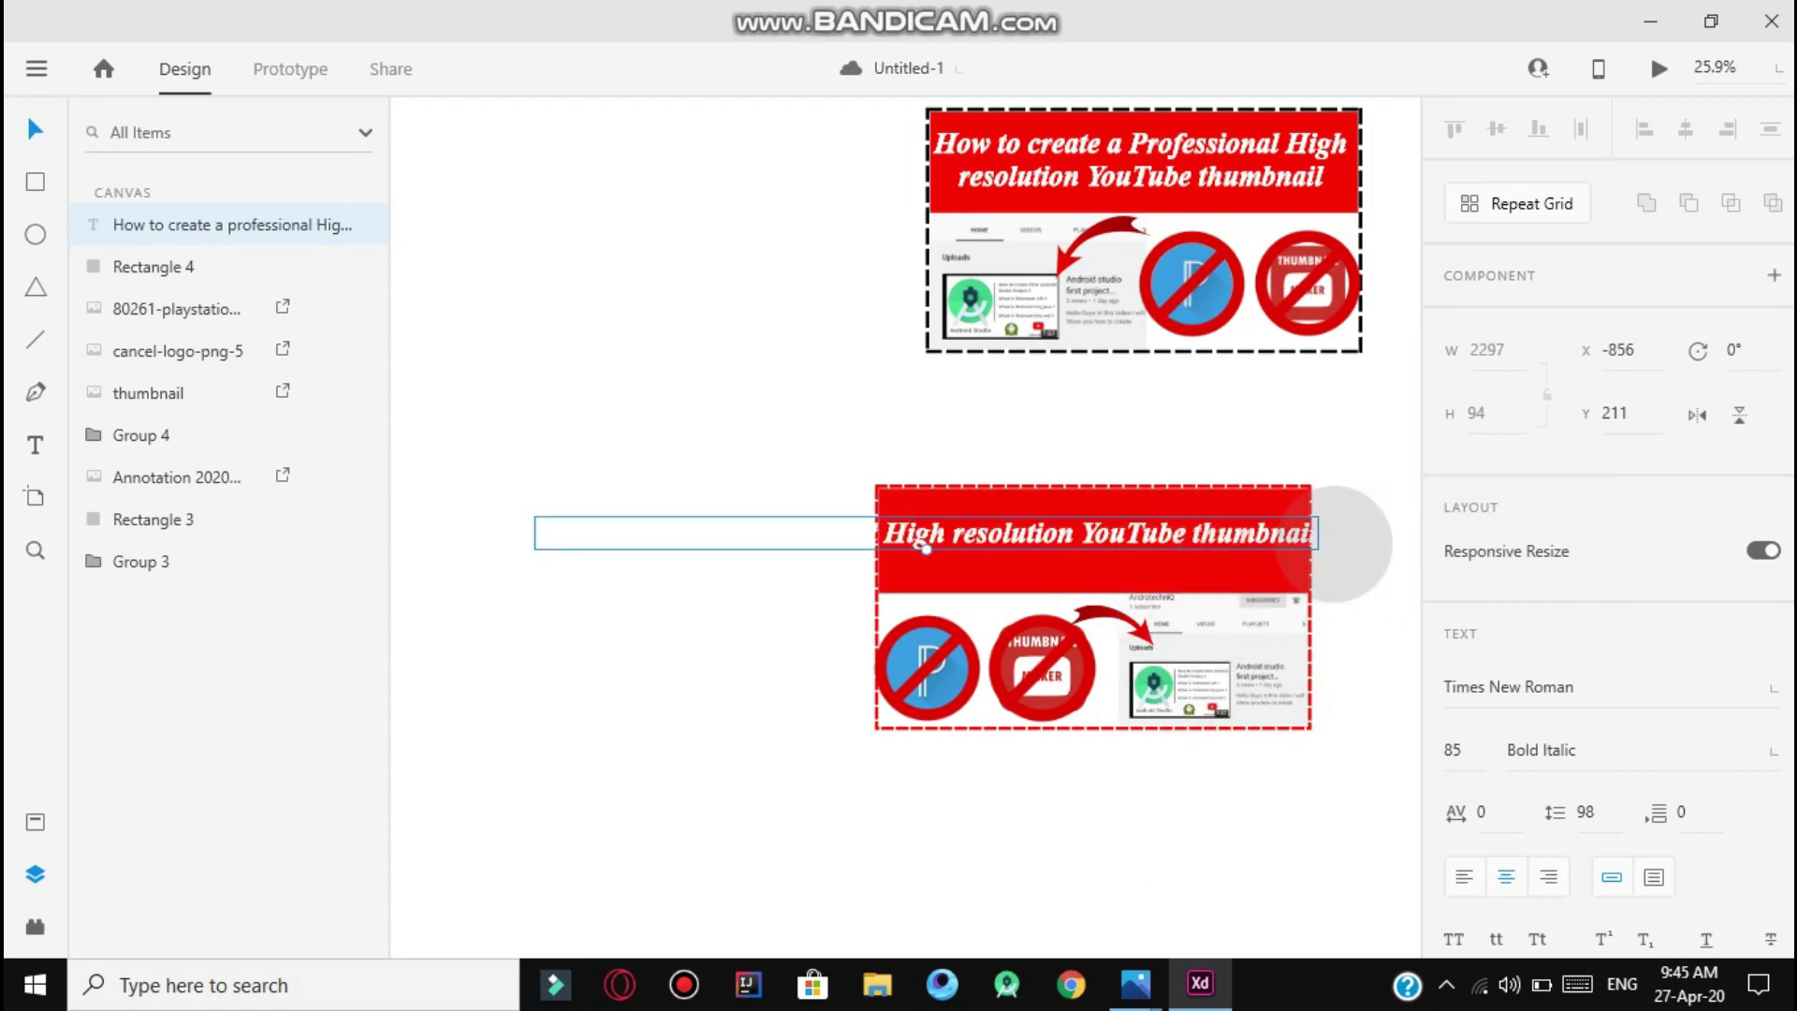
Position the one-line title over the red banner and convert it from point text to area text.
drag(1273, 534, 1320, 513)
scroll(1207, 552, up, 5)
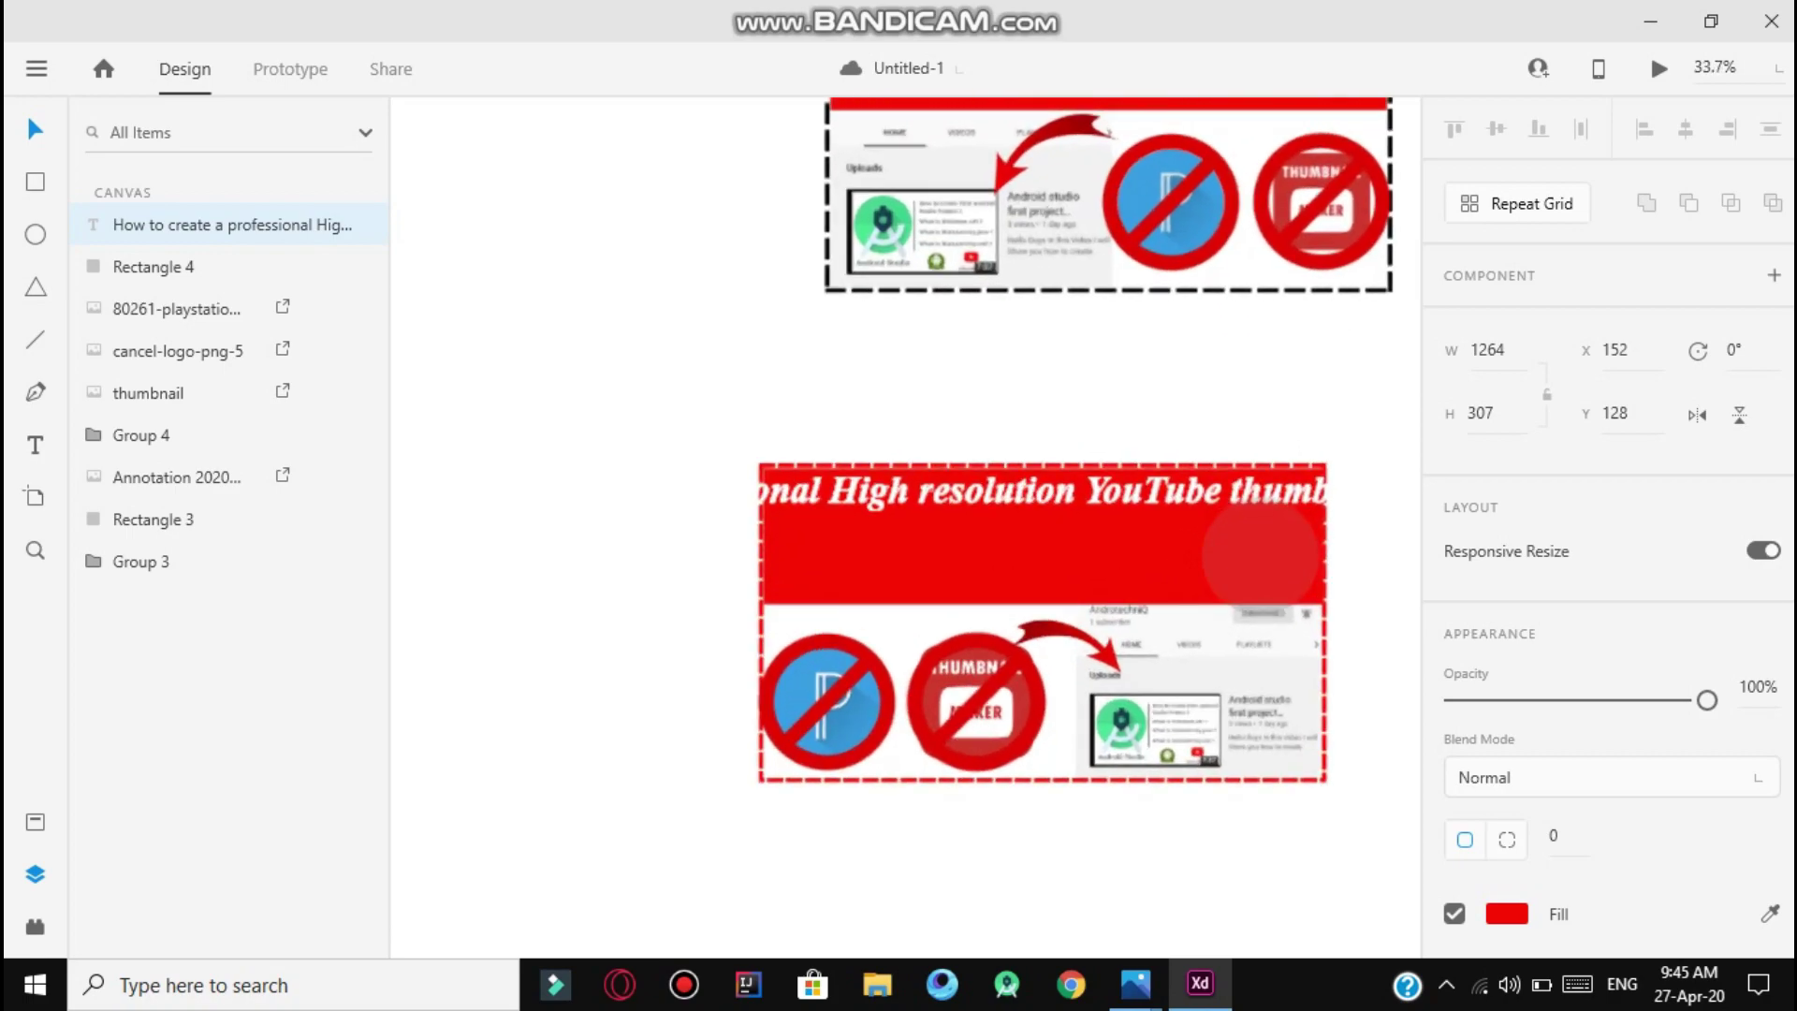
drag(1090, 479, 1192, 515)
scroll(1635, 209, down, 5)
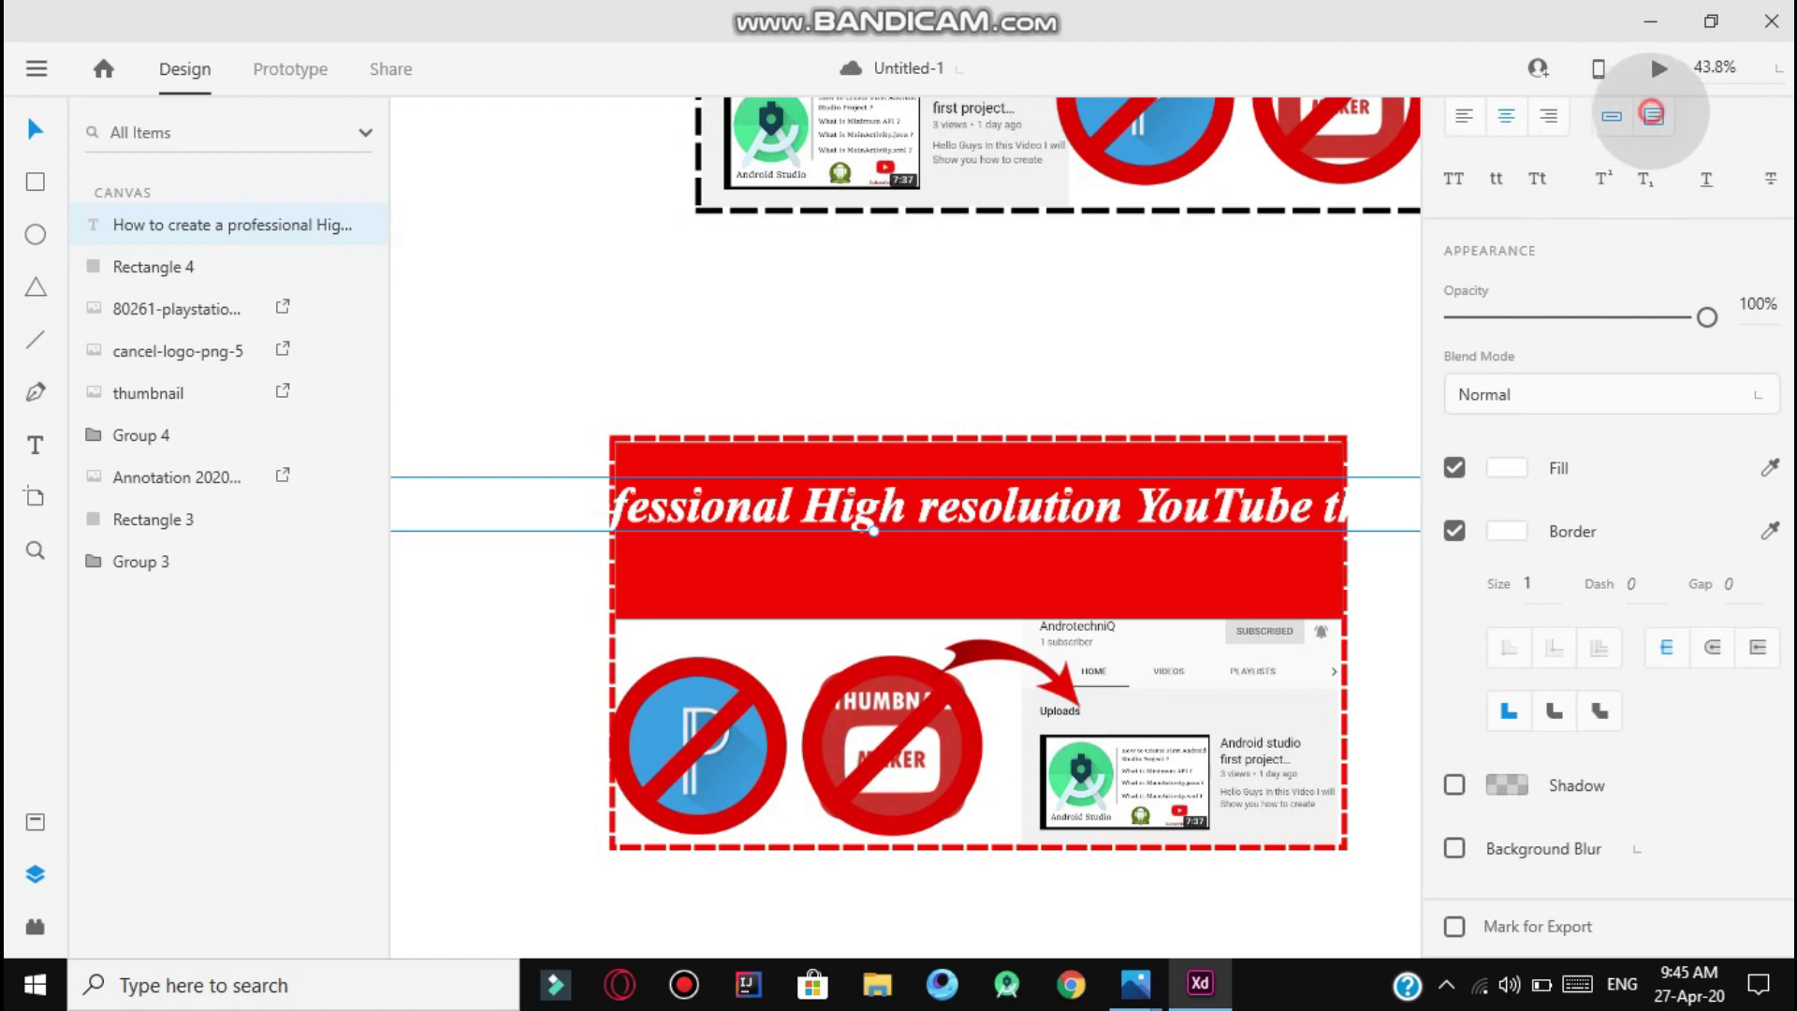
click(1652, 114)
Resize the title's text area to about 1557 wide and 264 high so the title wraps onto two lines in the banner.
drag(1115, 504, 1012, 496)
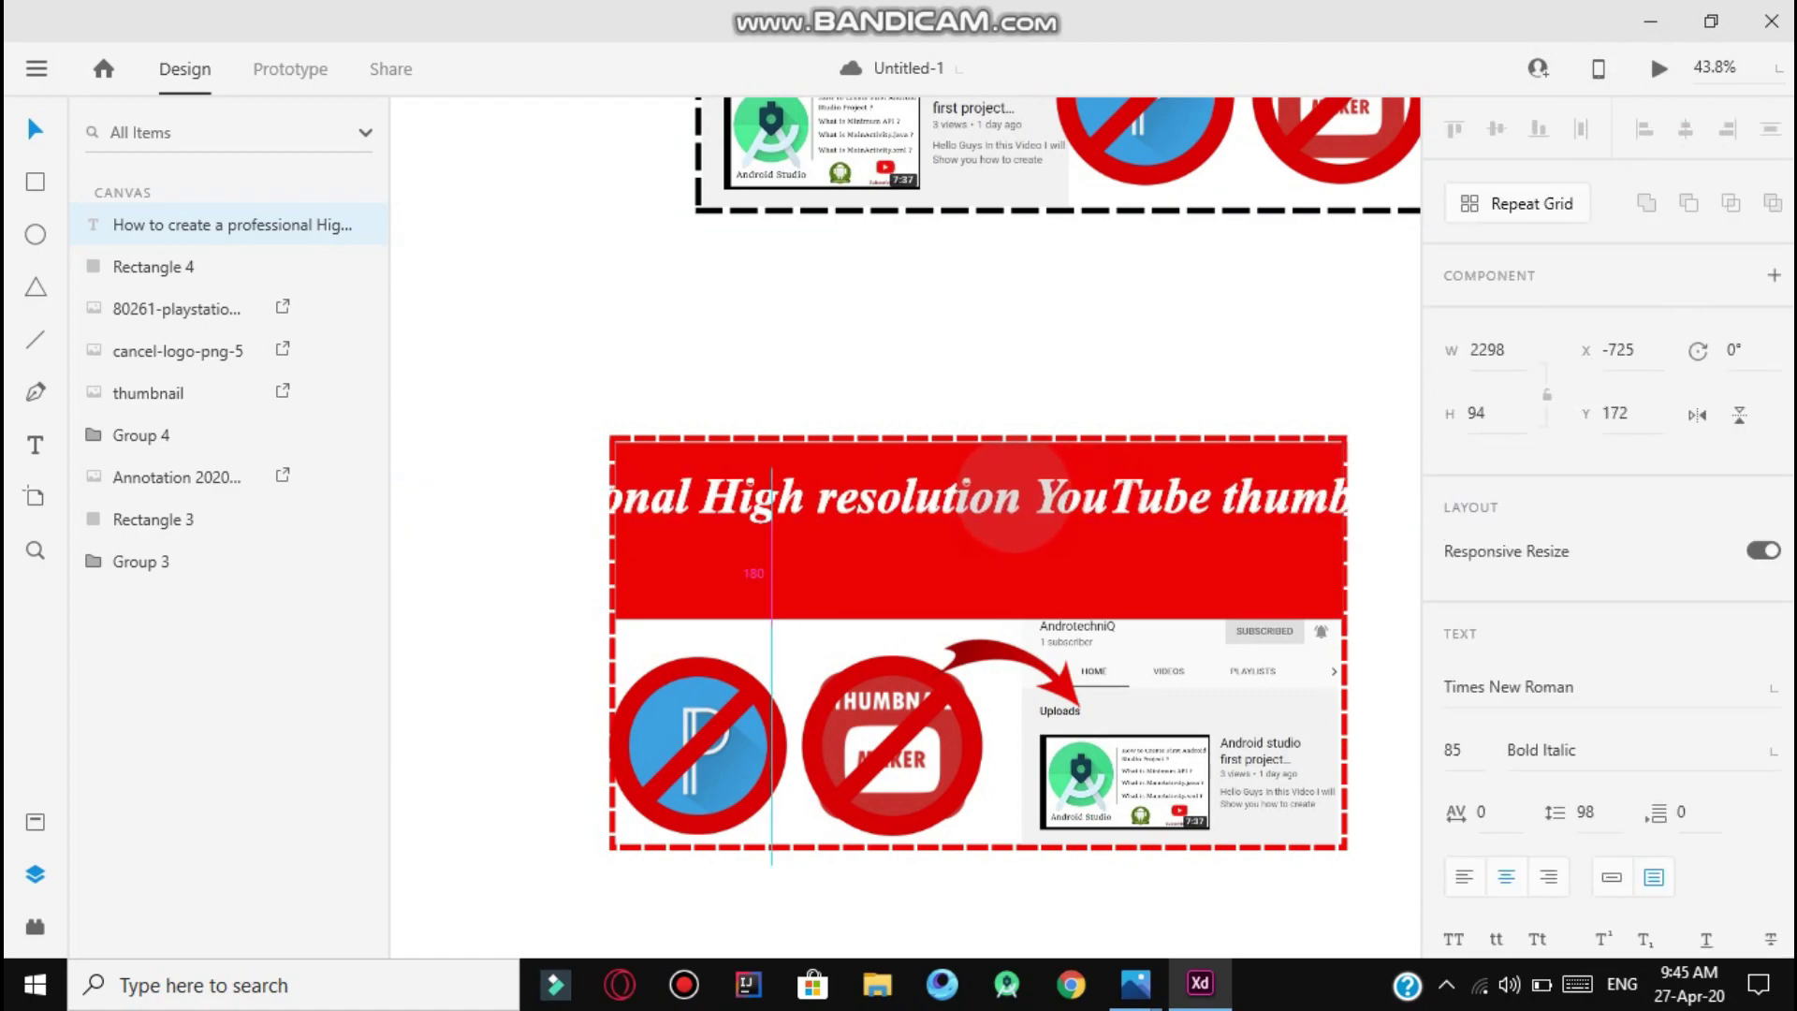
drag(1257, 496, 1071, 498)
drag(1249, 494, 1330, 490)
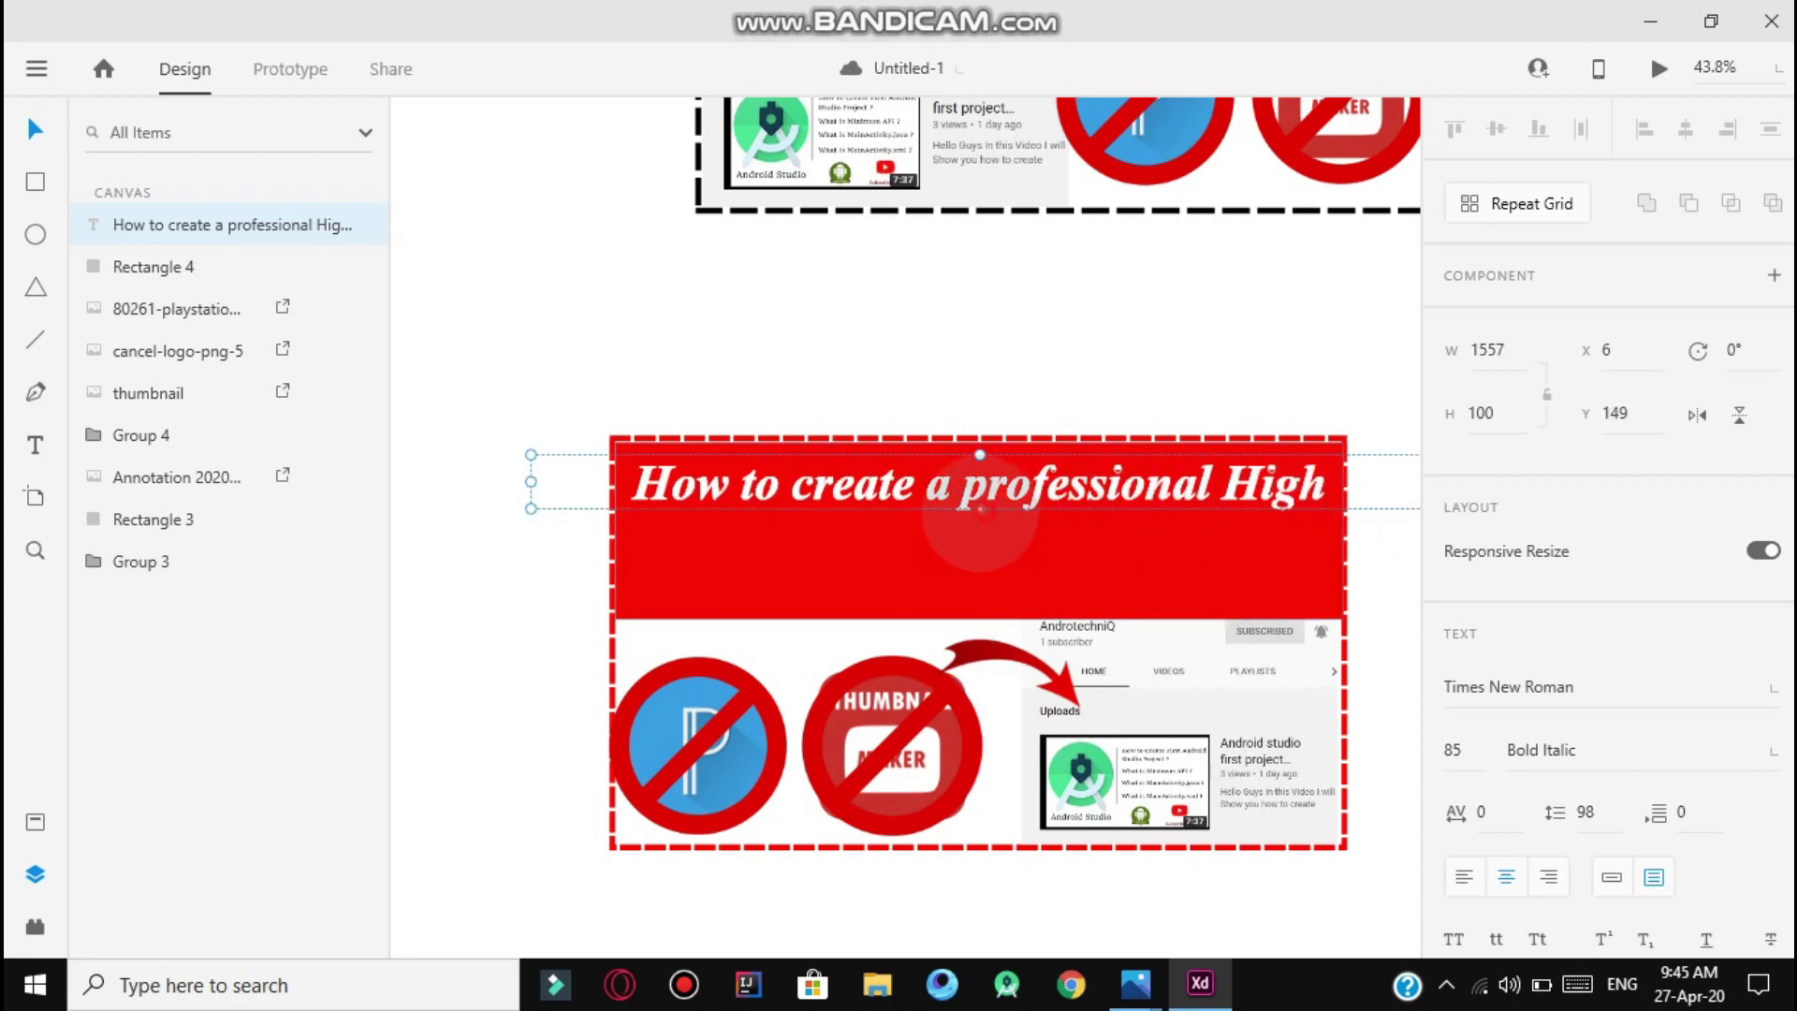
drag(981, 508, 980, 605)
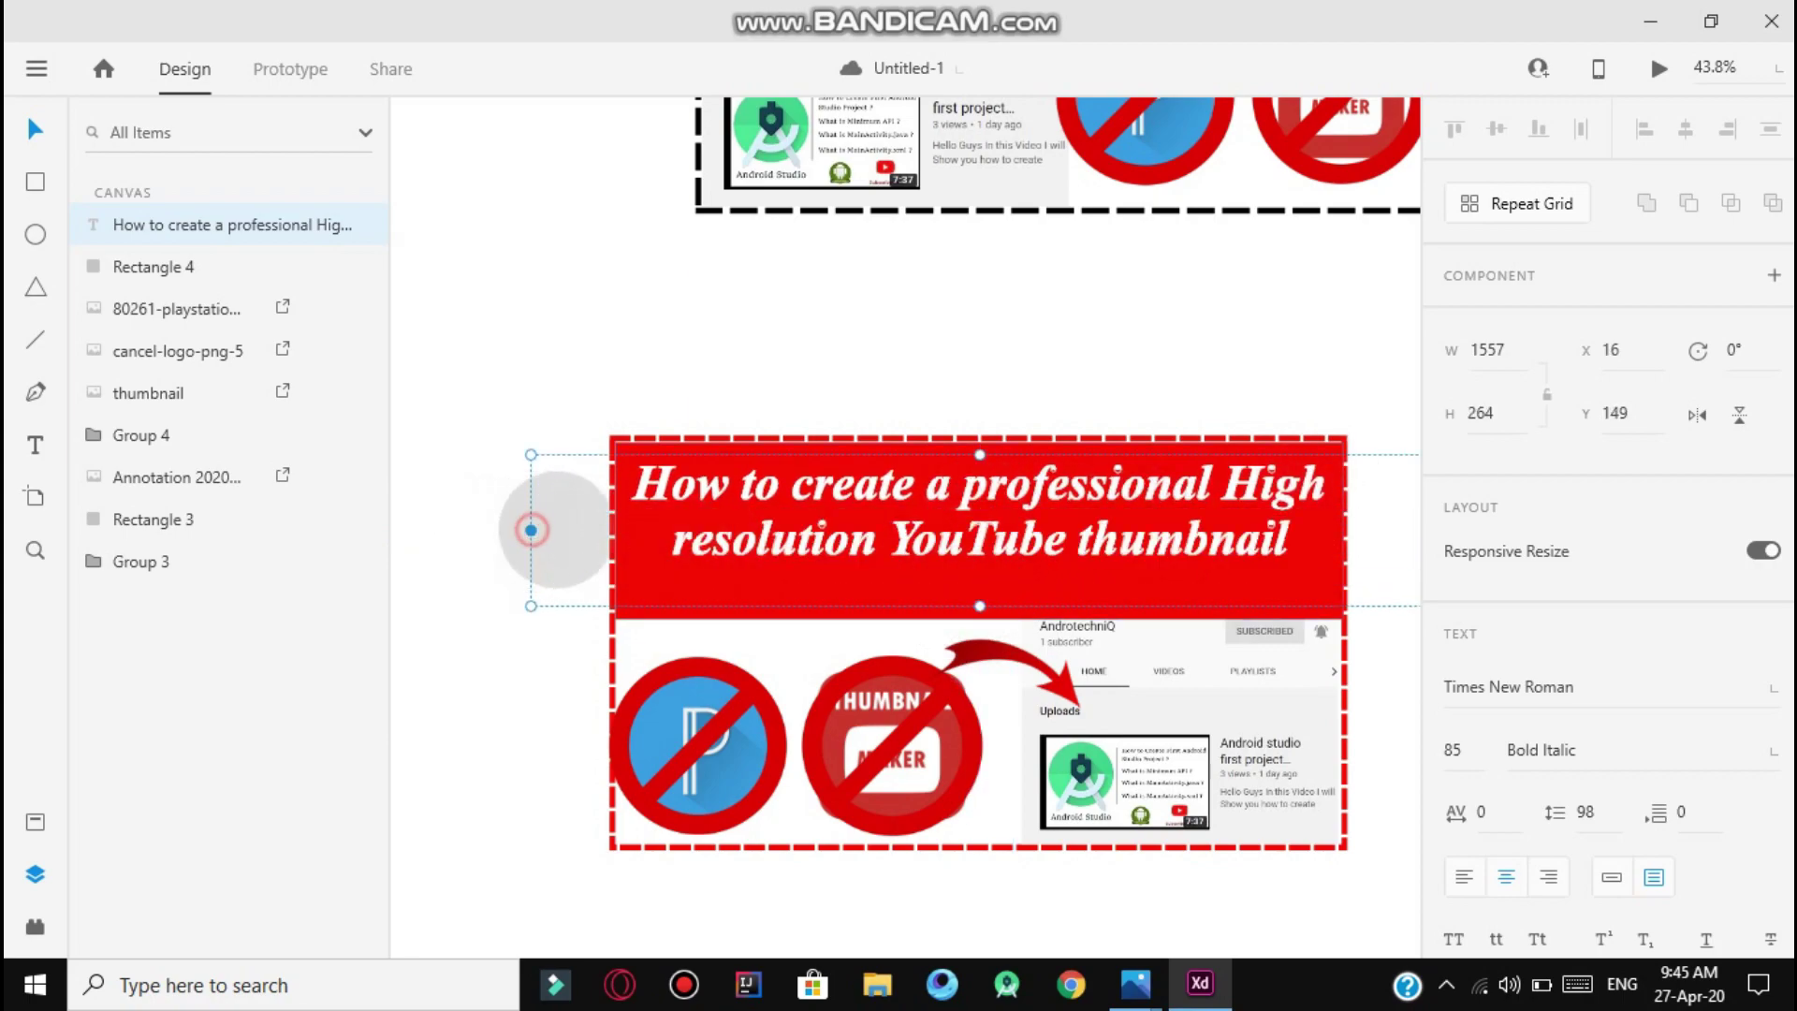
Fit both sides of the title's text area to the banner's side edges, making it about 1254 wide.
drag(531, 530, 615, 530)
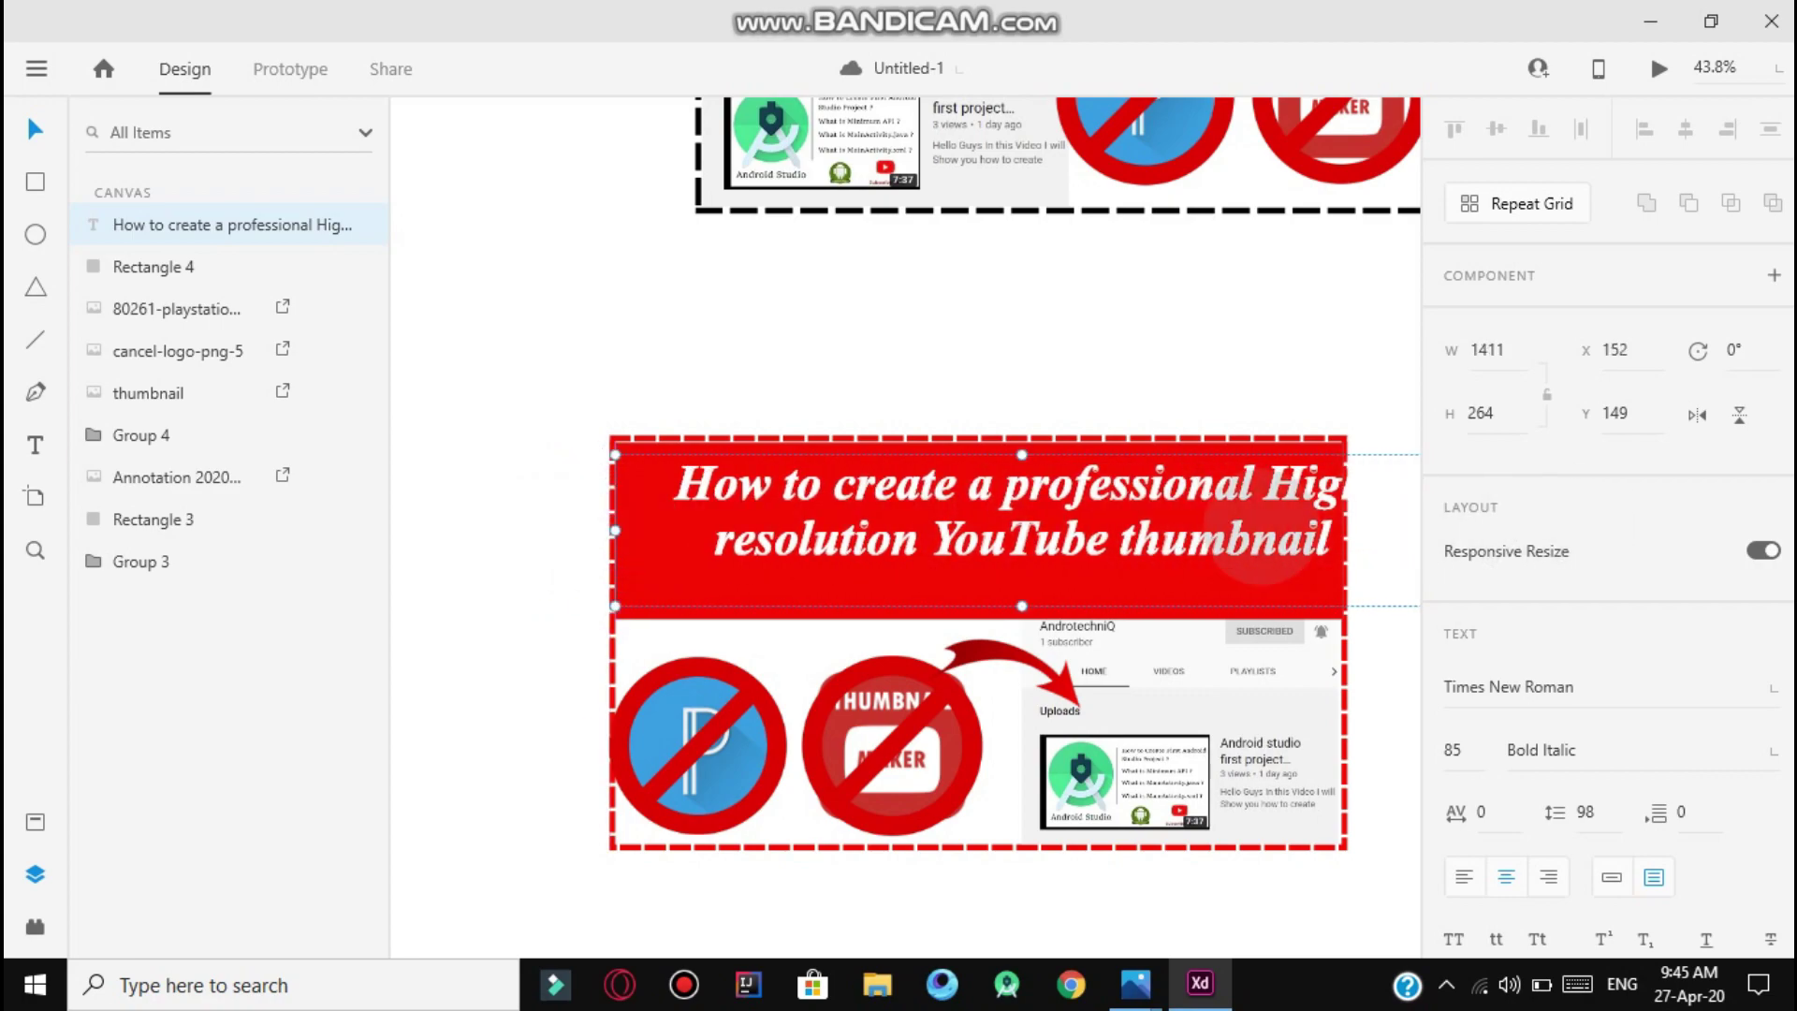
drag(1355, 422, 1442, 427)
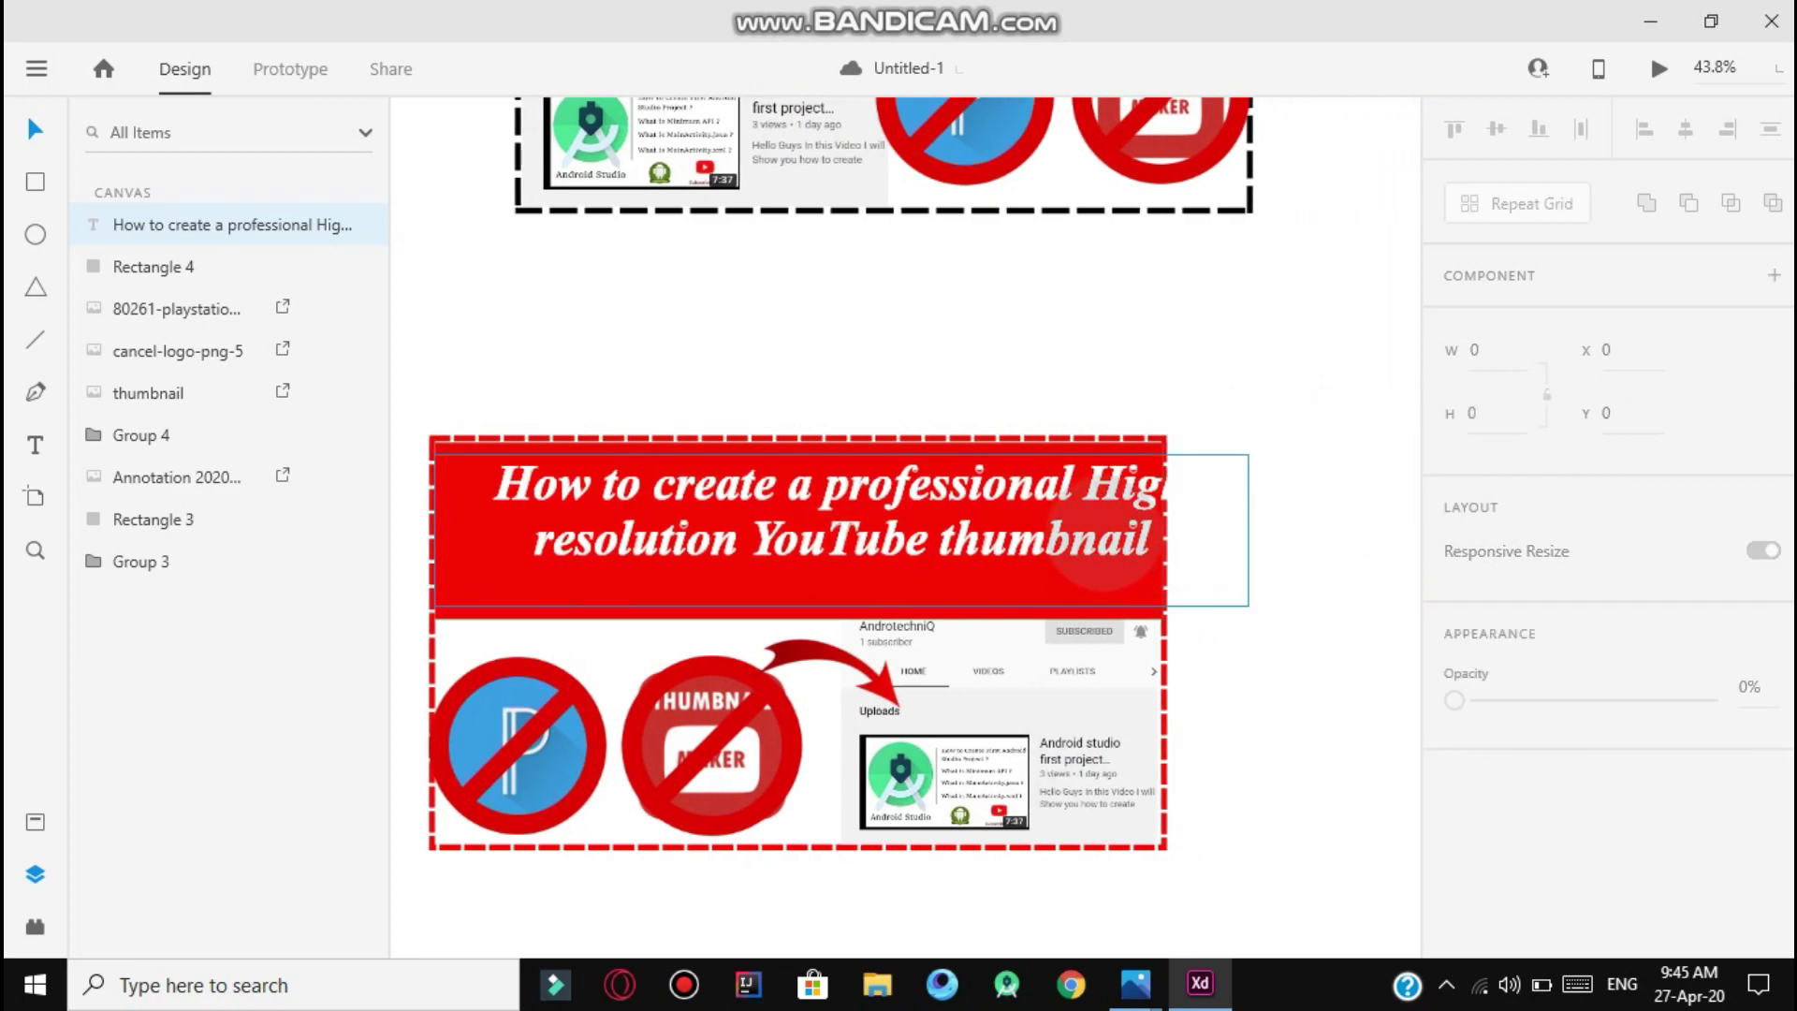
click(1233, 530)
drag(1250, 527, 1158, 530)
scroll(1404, 571, down, 5)
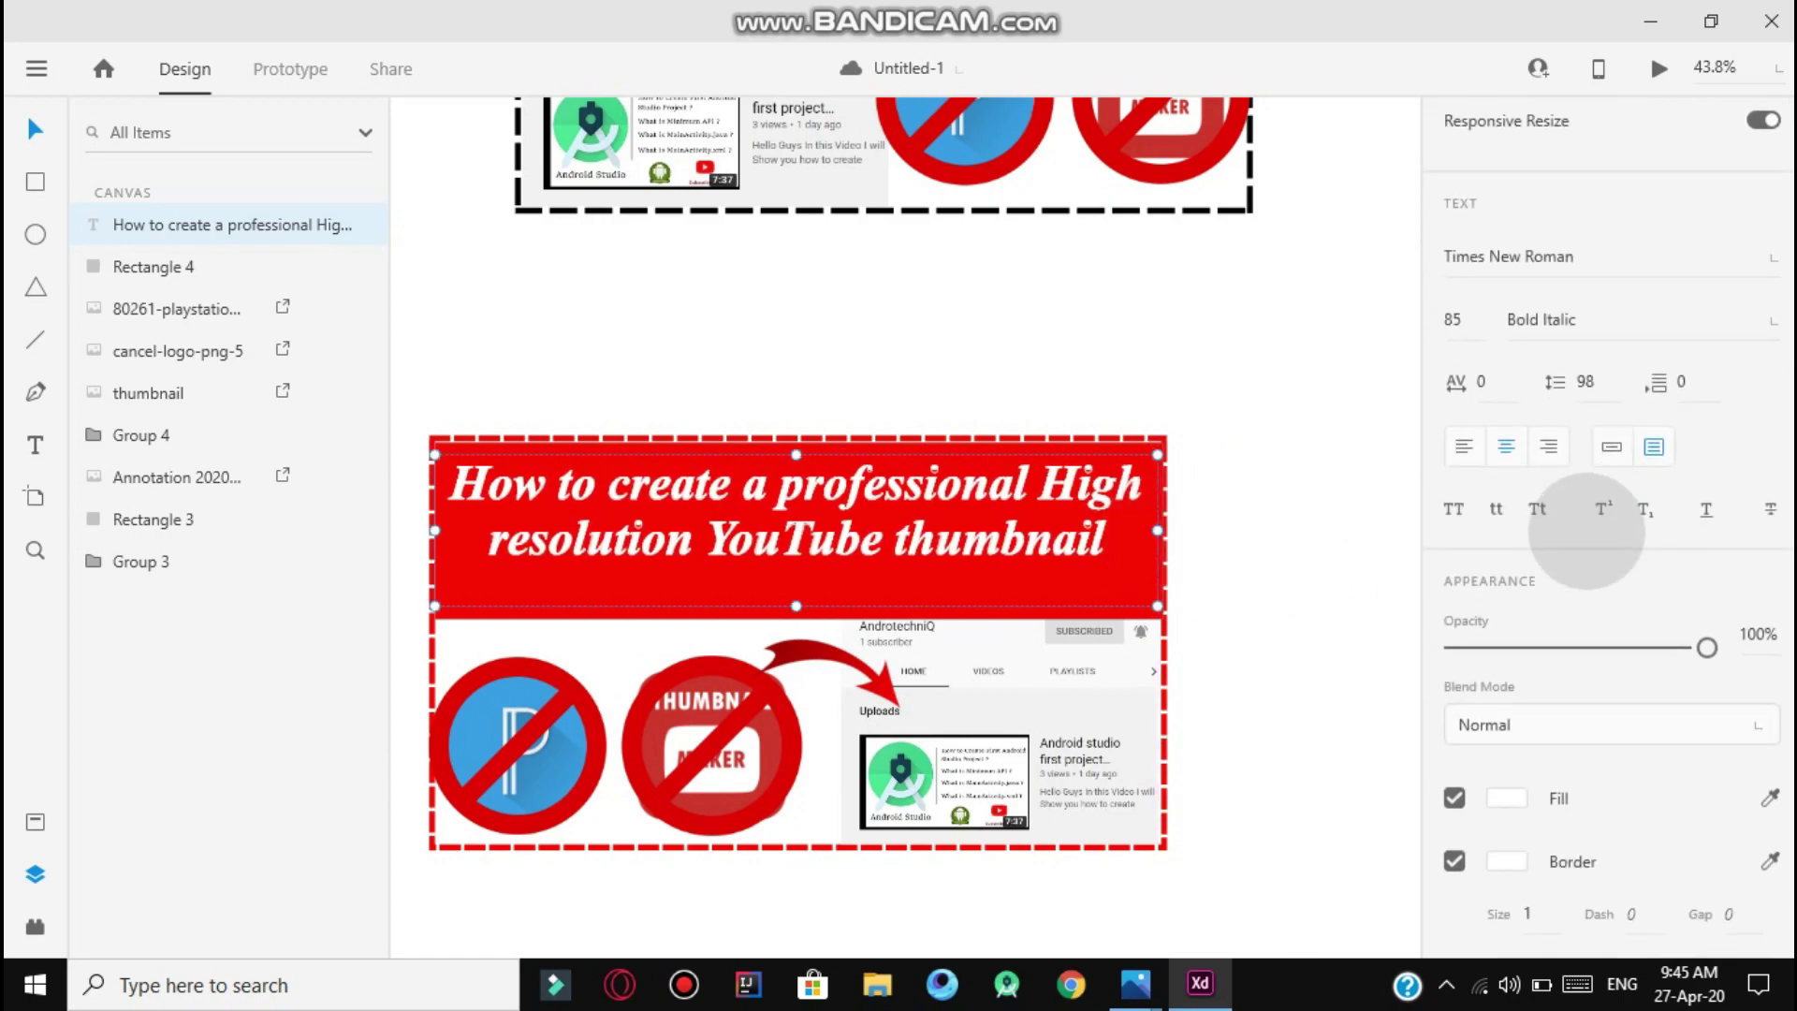
click(1199, 424)
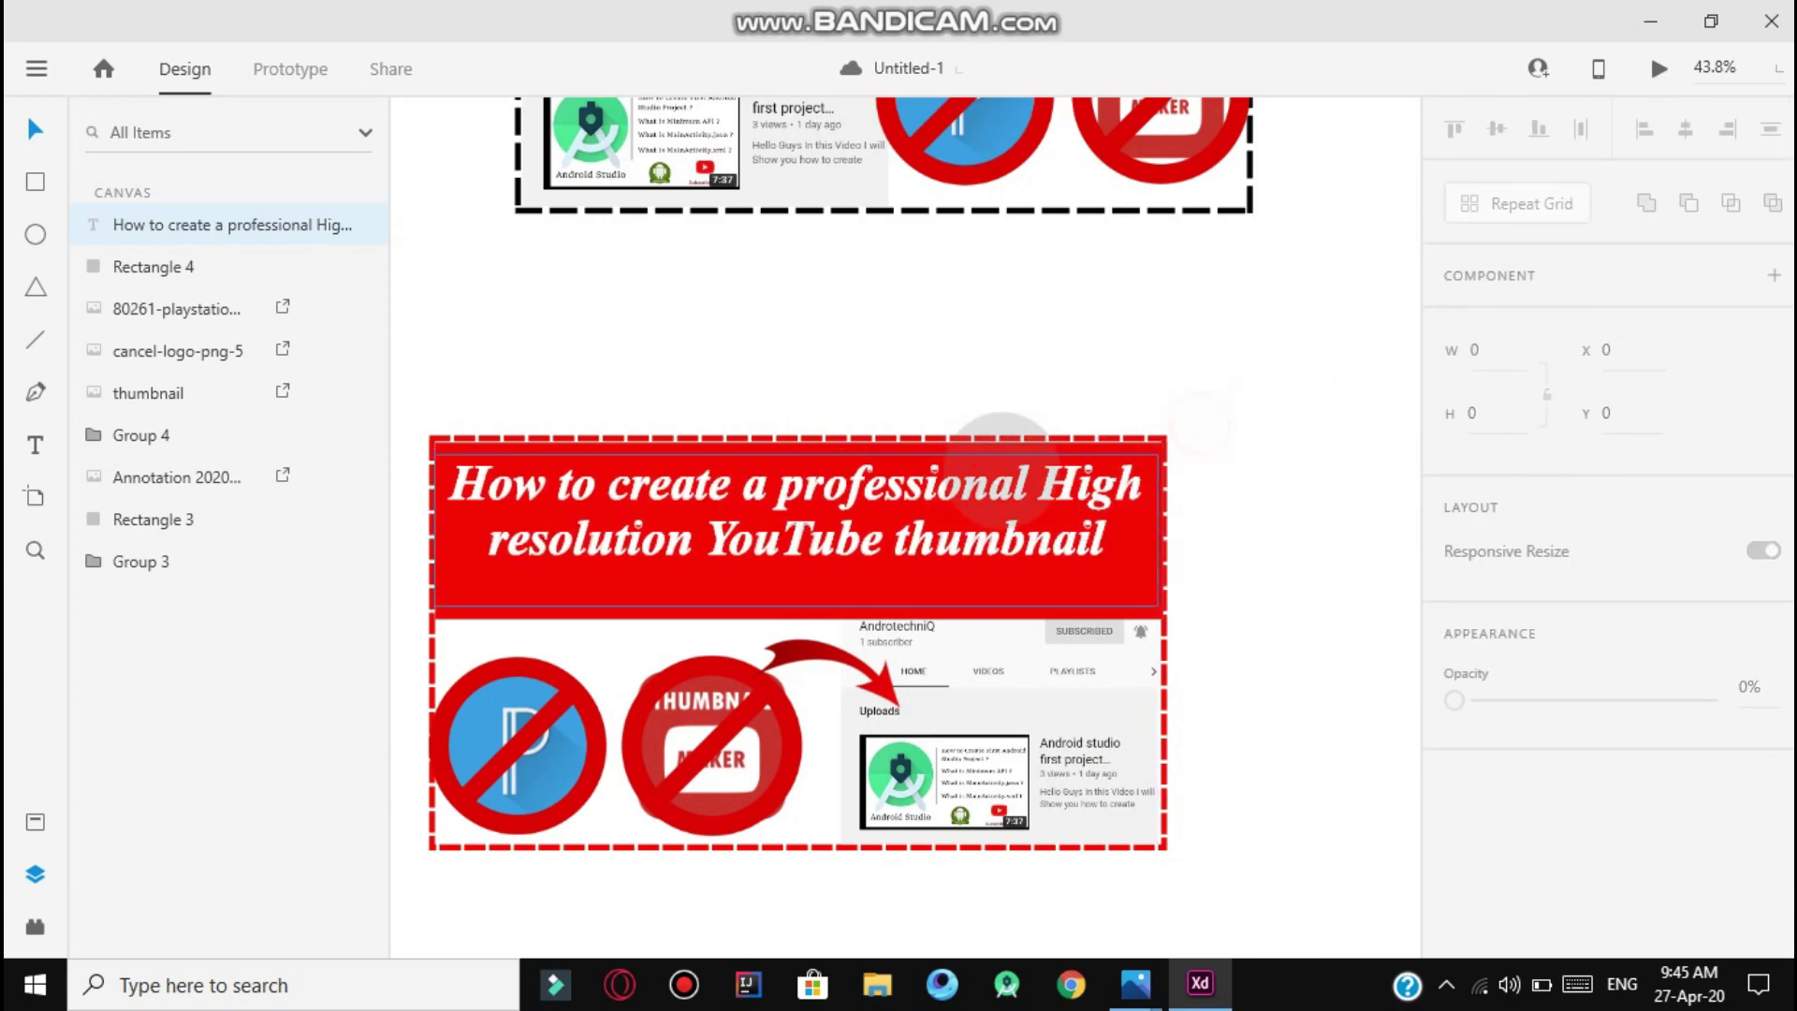
Move the two-line title slightly down so it sits vertically centred in the red banner.
click(884, 520)
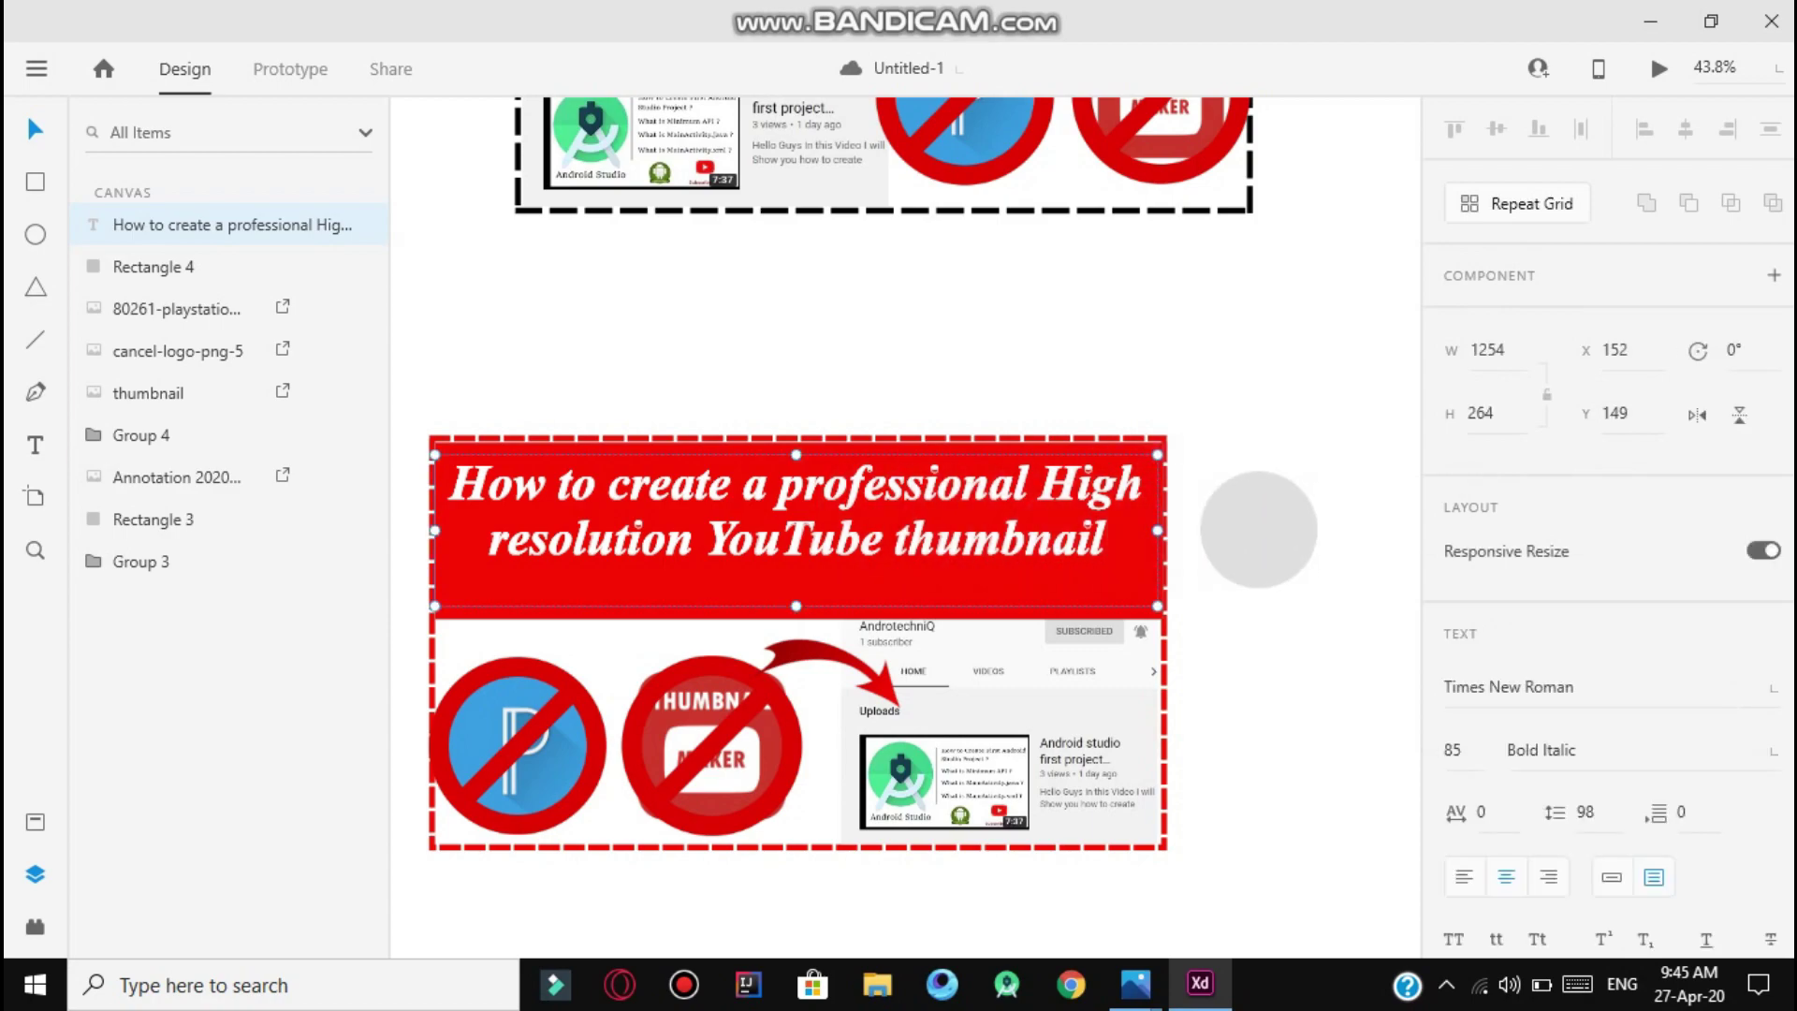
drag(931, 514, 891, 543)
click(1332, 466)
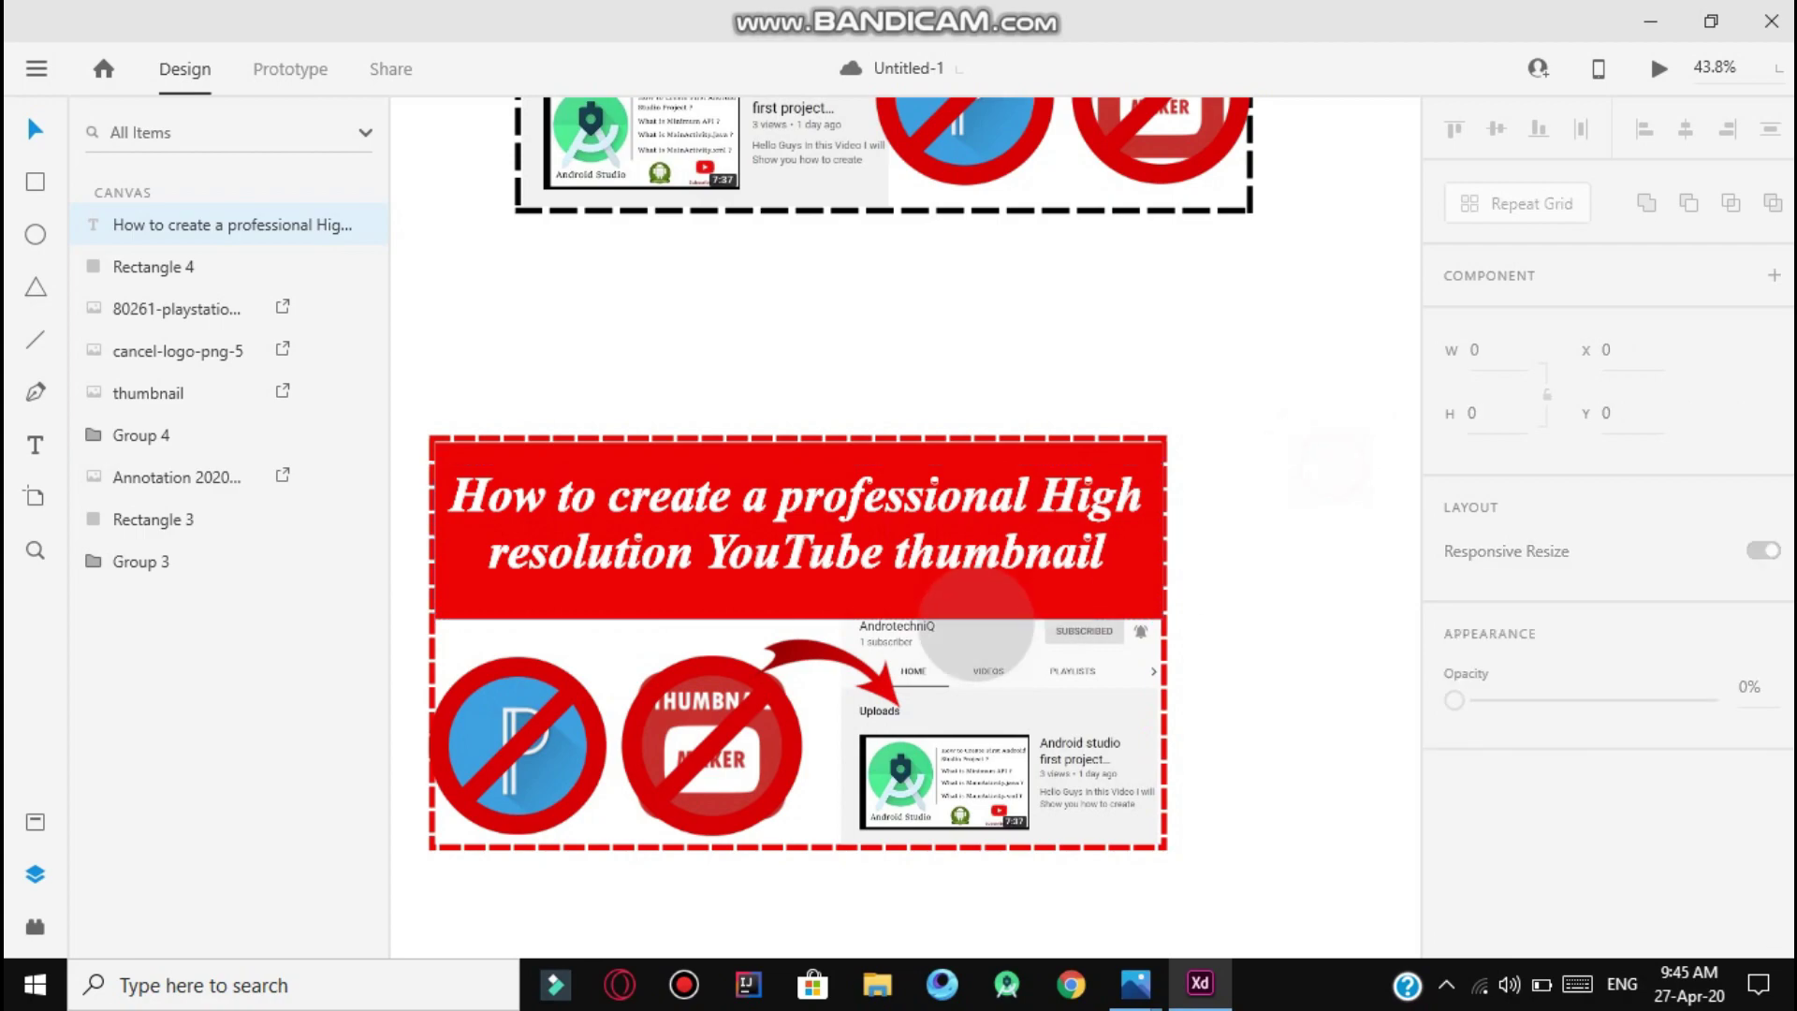
Inspect the assembled thumbnail up close, checking the placement of its title, logos, arrow and channel screenshot within the dashed frame.
scroll(1110, 579, down, 1)
scroll(1109, 579, down, 1)
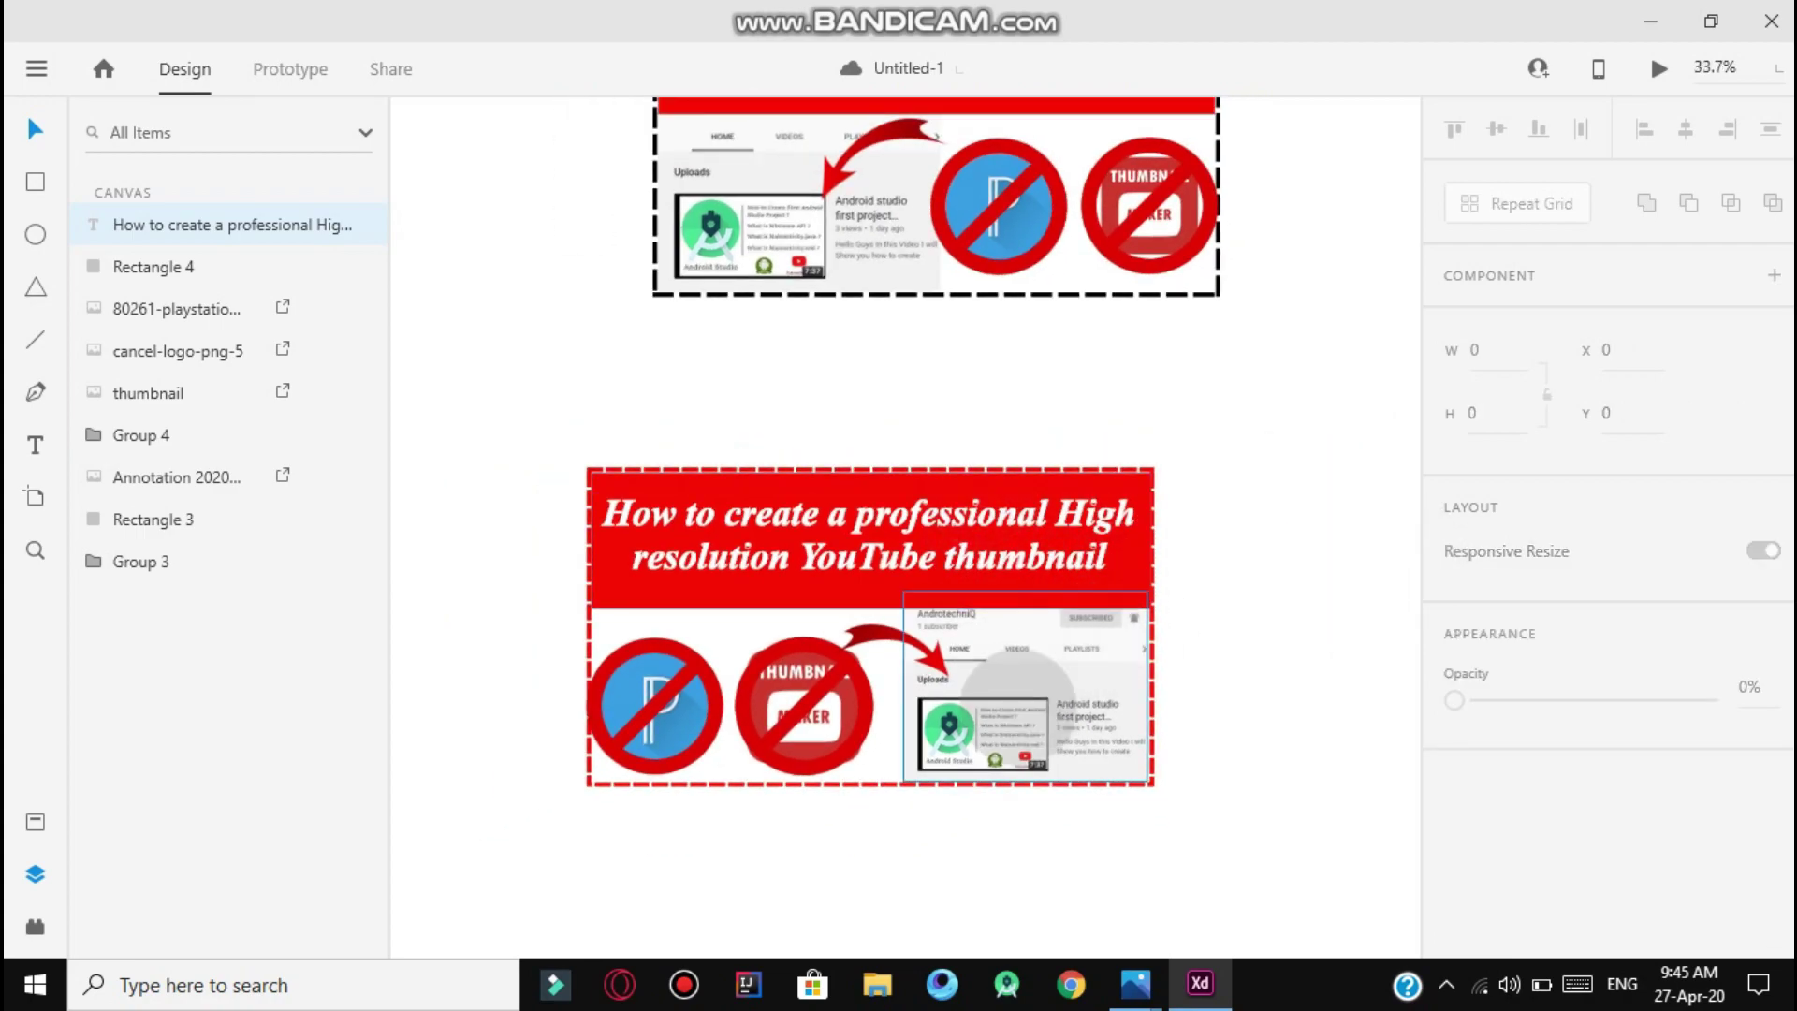
scroll(1048, 697, up, 4)
scroll(1099, 683, up, 1)
drag(1384, 800, 690, 698)
scroll(692, 691, down, 3)
drag(483, 859, 1423, 281)
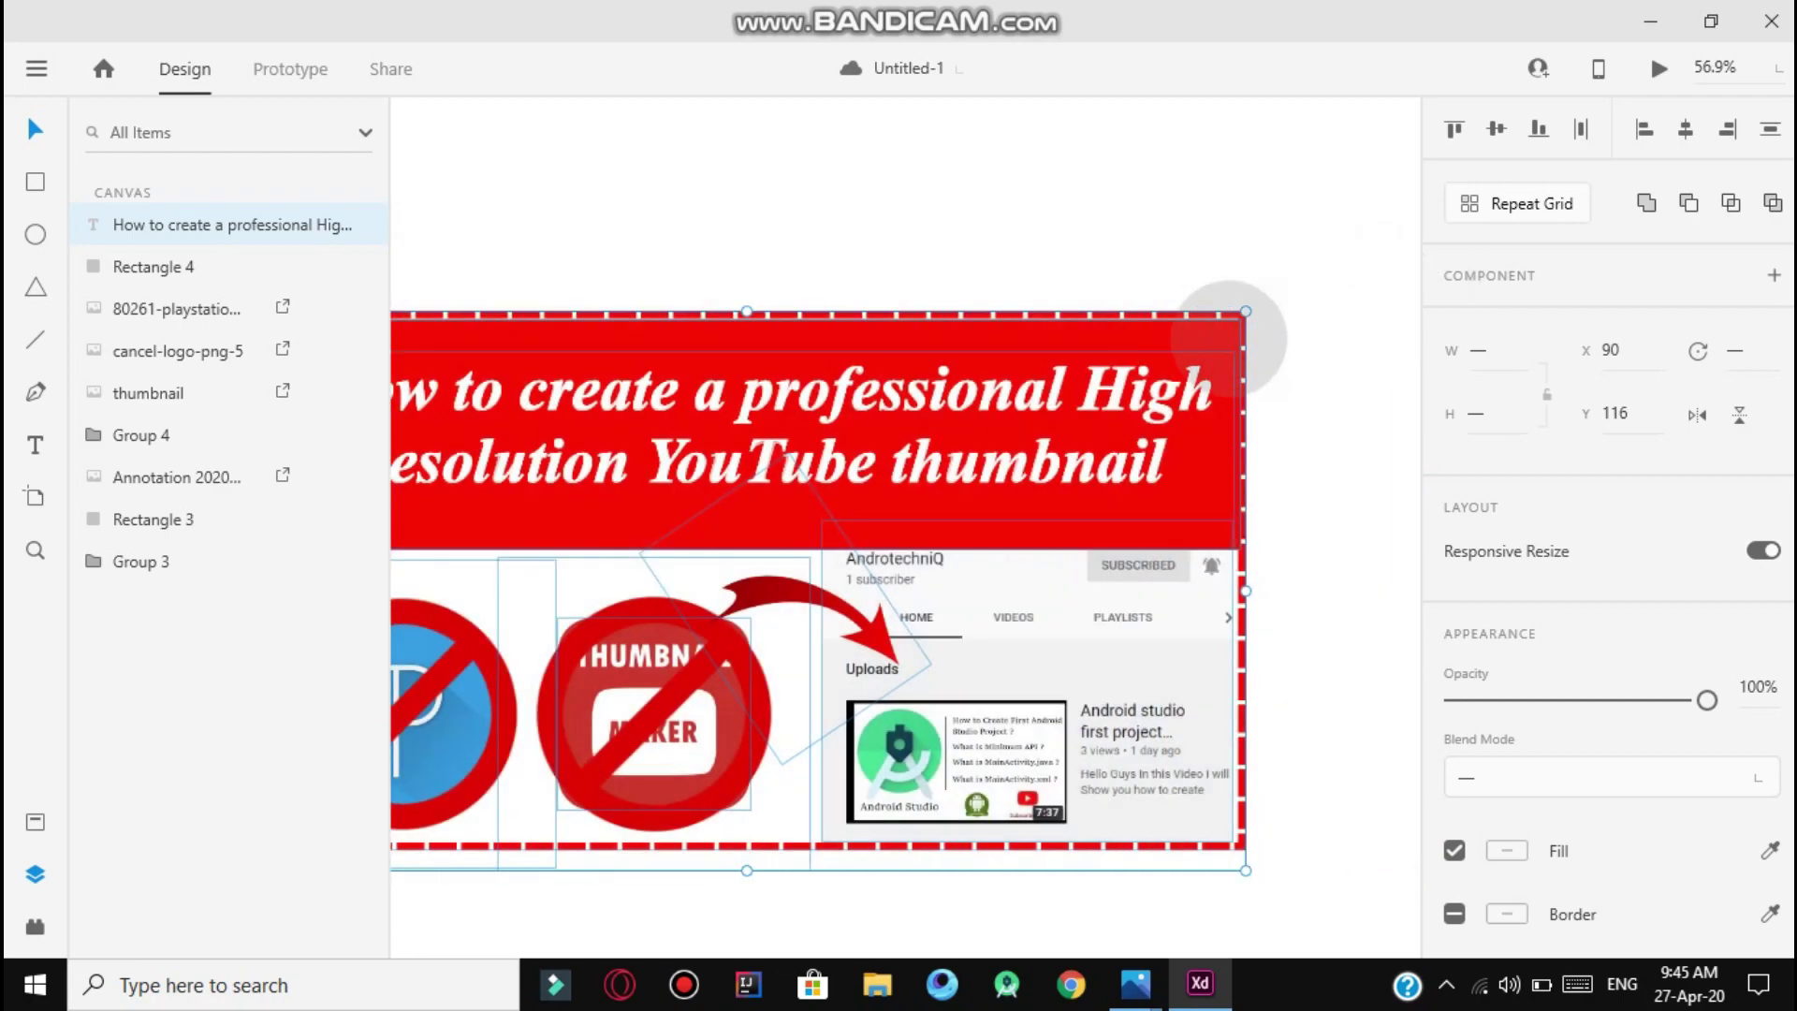
click(1158, 257)
scroll(782, 454, down, 3)
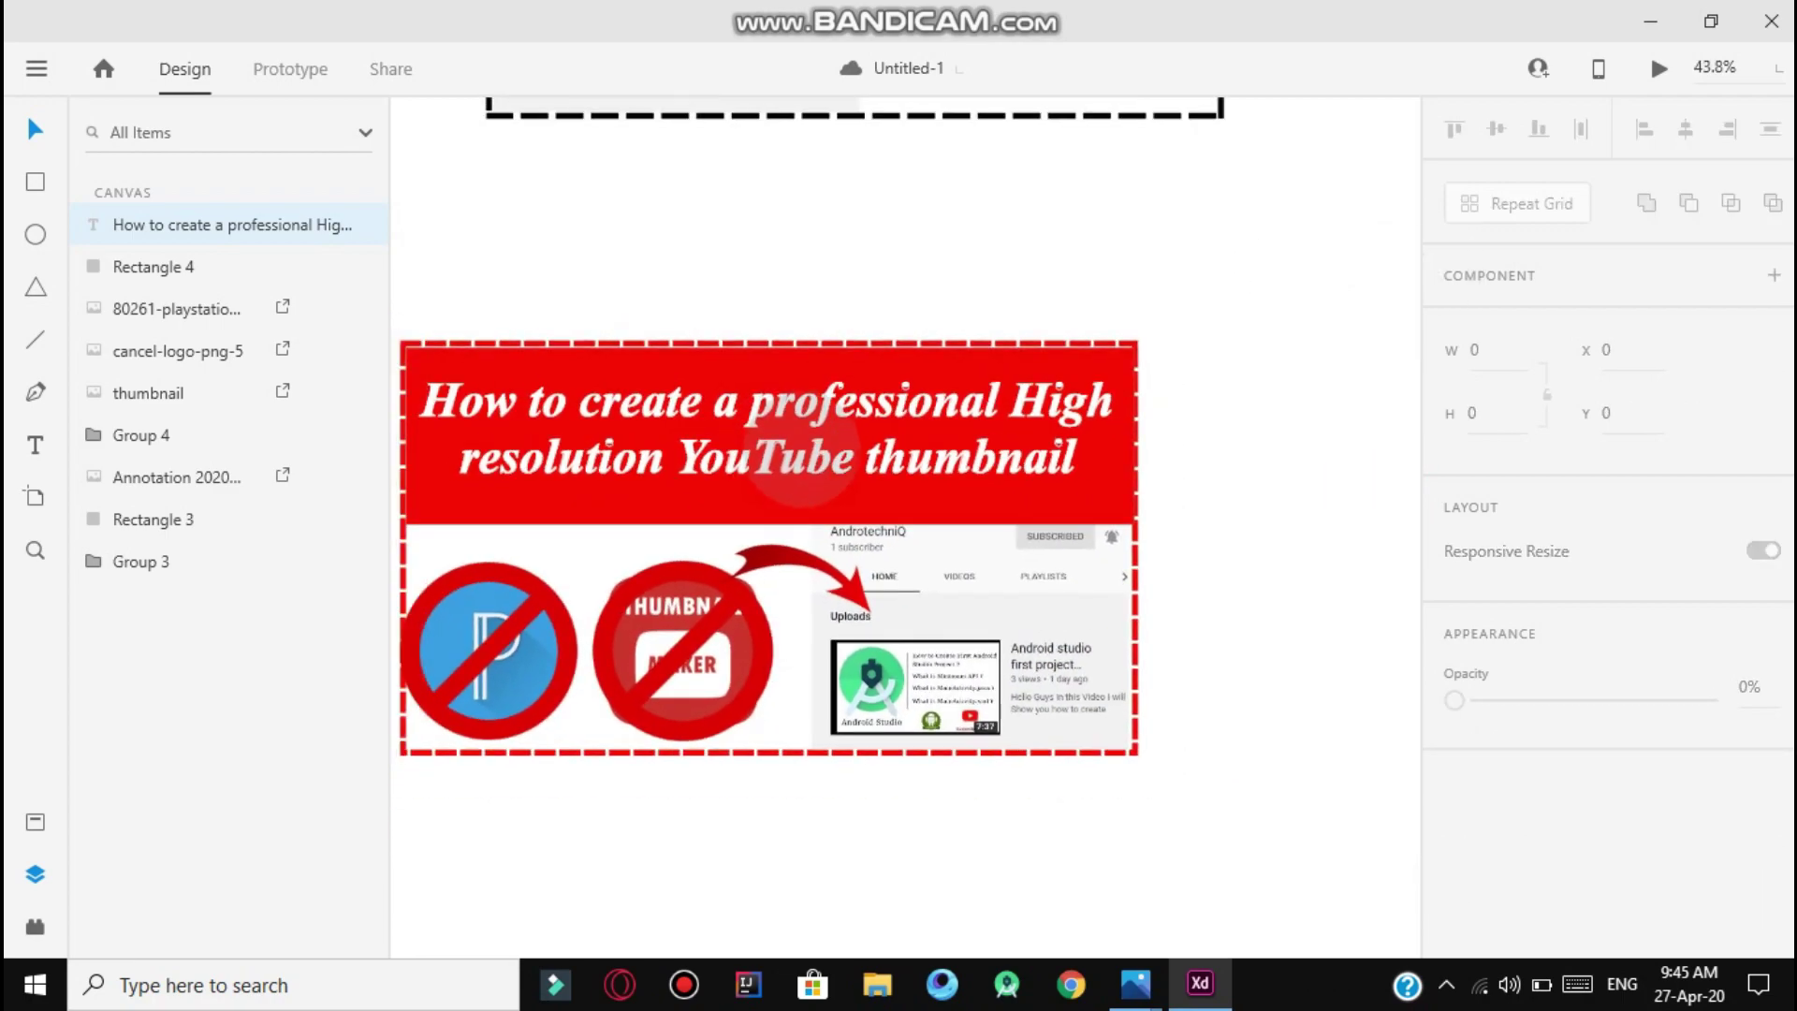